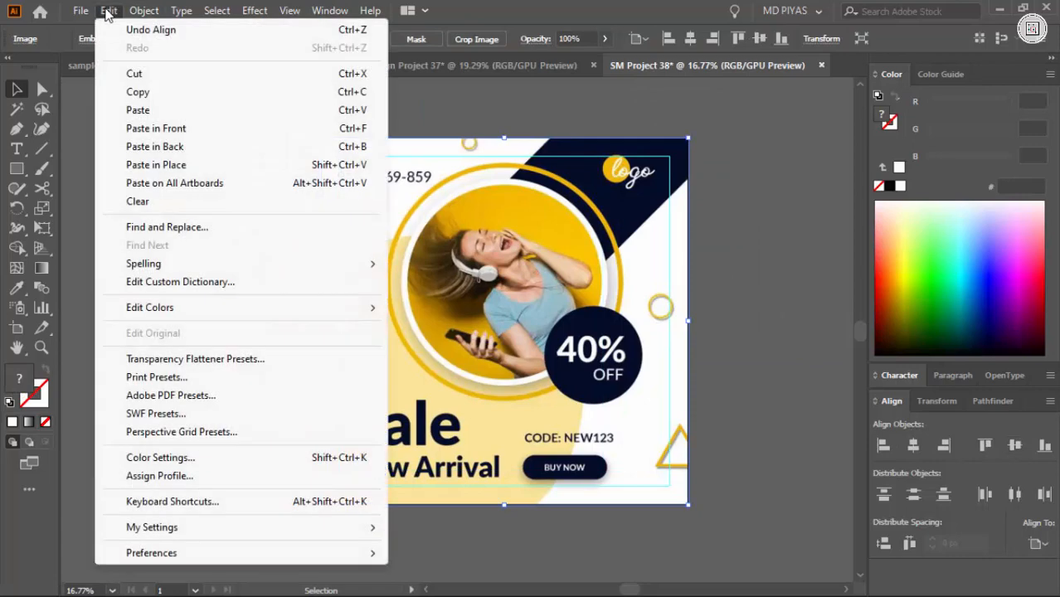
pyautogui.click(109, 12)
# Lock the reference poster image in place and deselect it
pyautogui.rightClick(352, 220)
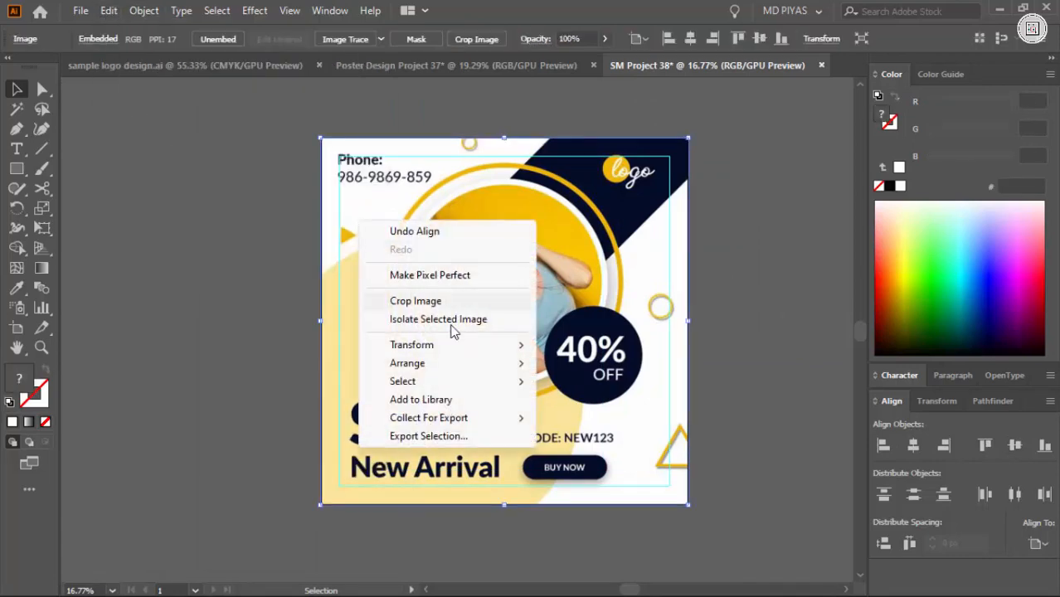
pyautogui.click(701, 282)
pyautogui.click(630, 318)
pyautogui.click(423, 522)
pyautogui.moveTo(421, 521); pyautogui.dragTo(403, 386)
pyautogui.scroll(1, 403, 386)
# Draw a circle over the poster's round photo with the Ellipse tool and stretch it close to the photo's edge
pyautogui.rightClick(16, 169)
pyautogui.click(66, 210)
pyautogui.scroll(-2, 404, 363)
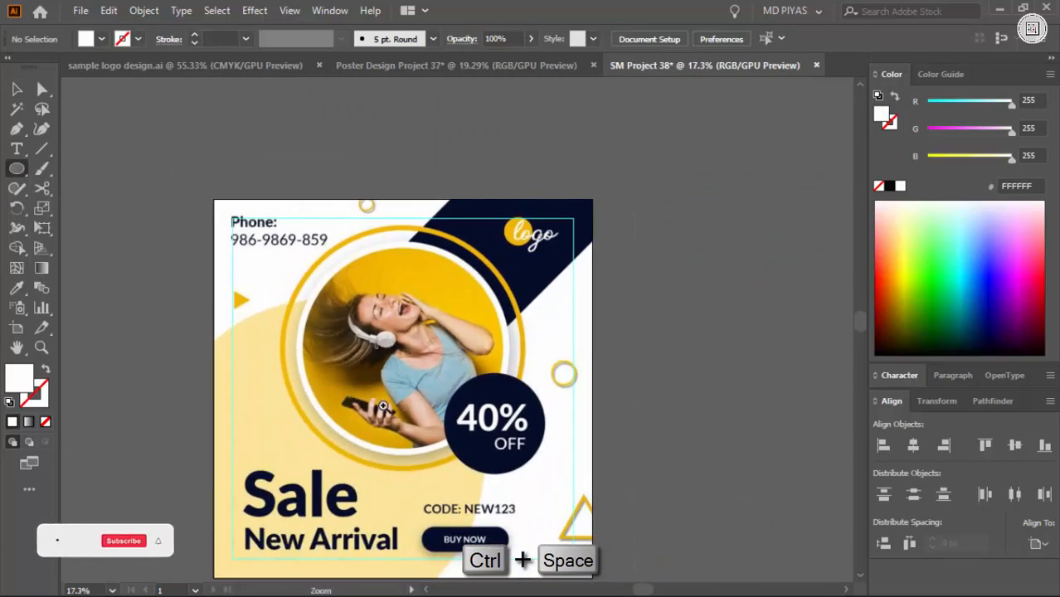
pyautogui.scroll(2, 386, 386)
pyautogui.moveTo(417, 333); pyautogui.dragTo(510, 452)
pyautogui.press('v')
pyautogui.moveTo(189, 450); pyautogui.dragTo(531, 415)
pyautogui.moveTo(461, 172); pyautogui.dragTo(428, 172)
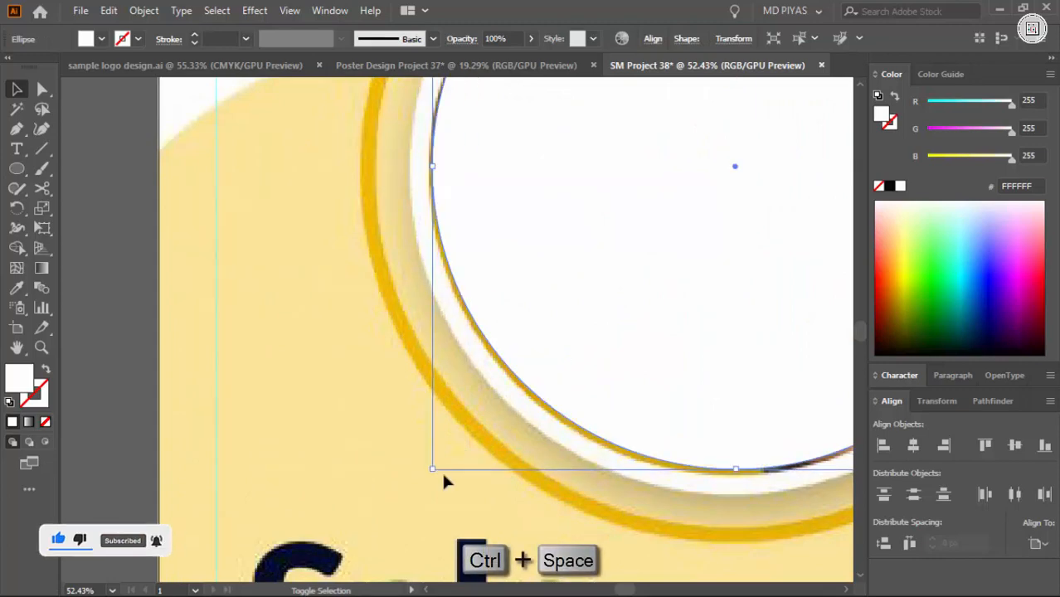
pyautogui.moveTo(442, 478); pyautogui.dragTo(430, 471)
# Give the photo circle no fill and a black stroke
pyautogui.moveTo(633, 366); pyautogui.dragTo(531, 369)
pyautogui.moveTo(573, 360)
pyautogui.mouseDown()
pyautogui.moveTo(553, 433)
pyautogui.moveTo(547, 418)
pyautogui.mouseUp()
pyautogui.hotkey('shift', 'x')
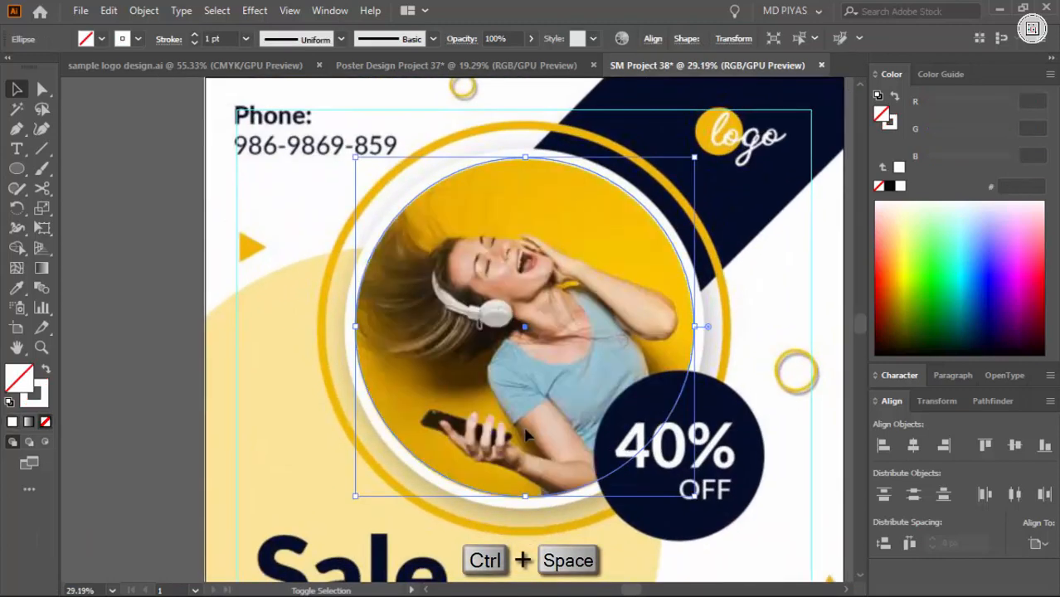
pyautogui.click(890, 187)
pyautogui.click(788, 240)
# Increase the photo circle's stroke weight to about 2 pt
pyautogui.moveTo(482, 163); pyautogui.dragTo(646, 180)
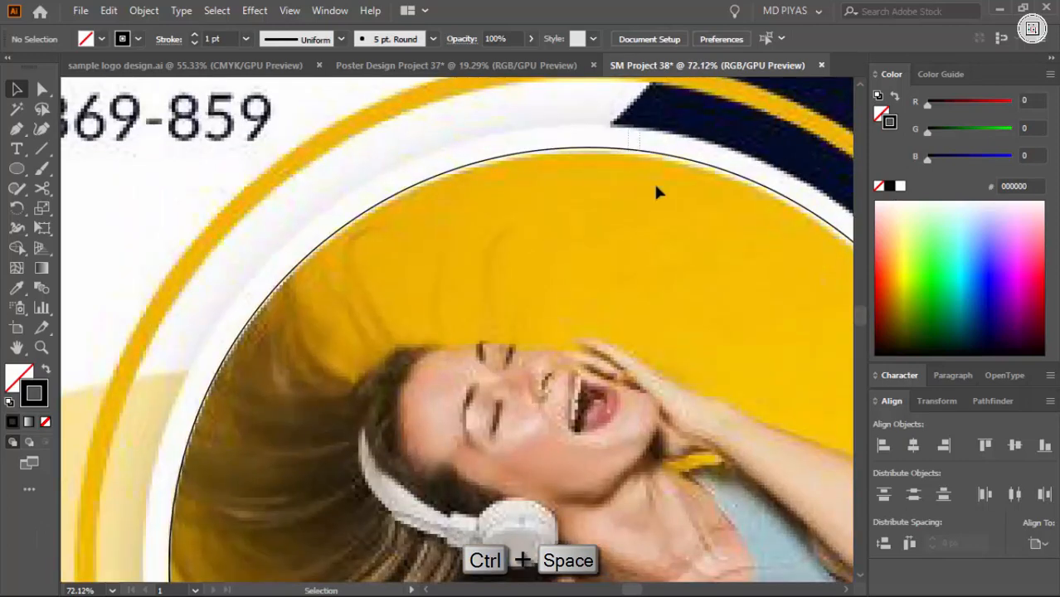
pyautogui.click(654, 153)
pyautogui.click(194, 35)
pyautogui.click(259, 131)
# Fine-tune the circle's size and position so it follows the edge of the round photo on all sides
pyautogui.moveTo(263, 135); pyautogui.dragTo(282, 136)
pyautogui.moveTo(592, 146)
pyautogui.mouseDown()
pyautogui.moveTo(587, 219)
pyautogui.moveTo(590, 148)
pyautogui.mouseUp()
pyautogui.click(586, 249)
pyautogui.moveTo(564, 197); pyautogui.dragTo(362, 200)
pyautogui.moveTo(452, 491); pyautogui.dragTo(723, 492)
pyautogui.moveTo(723, 491)
pyautogui.mouseDown()
pyautogui.moveTo(357, 381)
pyautogui.moveTo(232, 386)
pyautogui.mouseUp()
pyautogui.moveTo(478, 352); pyautogui.dragTo(476, 346)
pyautogui.click(407, 328)
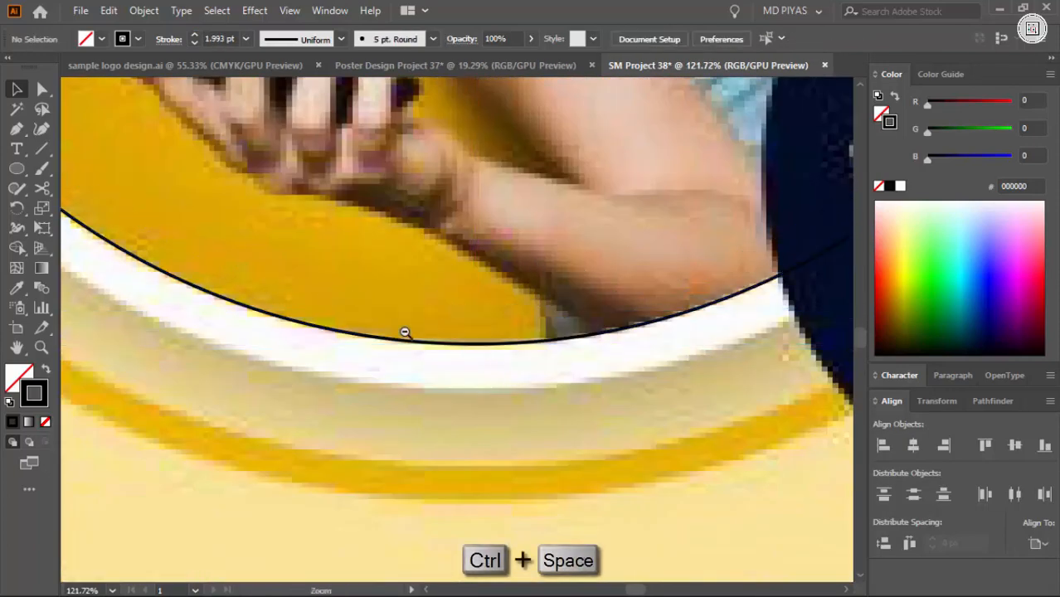
pyautogui.moveTo(406, 333); pyautogui.dragTo(236, 333)
# Duplicate the photo circle in place and scale the copy up to match the yellow outer ring
pyautogui.moveTo(456, 270); pyautogui.dragTo(604, 324)
pyautogui.click(551, 287)
pyautogui.hotkey('ctrl', 'c')
pyautogui.hotkey('ctrl', 'f')
pyautogui.keyDown('shift'); pyautogui.click(557, 314); pyautogui.keyUp('shift')
pyautogui.click(561, 306)
pyautogui.click(636, 290)
# Draw a circle over the dark "40% OFF" badge and stretch it to the badge's edge
pyautogui.keyDown('ctrl'); pyautogui.moveTo(636, 286); pyautogui.dragTo(284, 374); pyautogui.keyUp('ctrl')
pyautogui.keyDown('ctrl'); pyautogui.moveTo(415, 273); pyautogui.dragTo(552, 305); pyautogui.keyUp('ctrl')
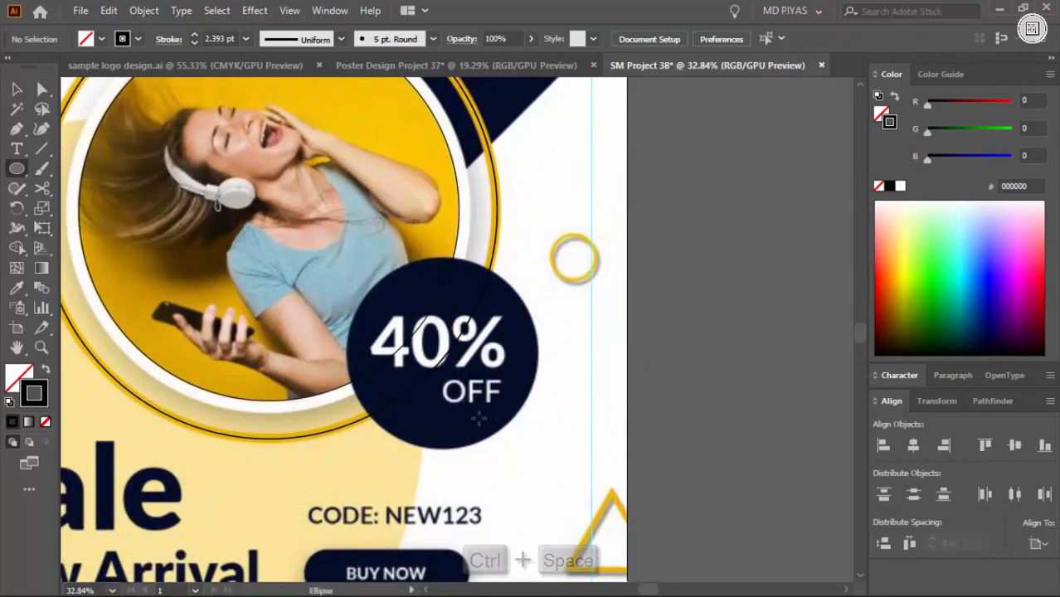
pyautogui.keyDown('ctrl'); pyautogui.moveTo(439, 377); pyautogui.dragTo(598, 455); pyautogui.keyUp('ctrl')
pyautogui.moveTo(455, 331)
pyautogui.keyDown('alt'); pyautogui.keyDown('shift'); pyautogui.mouseDown()
pyautogui.moveTo(568, 390)
pyautogui.moveTo(634, 457)
pyautogui.mouseUp(); pyautogui.keyUp('shift'); pyautogui.keyUp('alt')
pyautogui.keyDown('shift'); pyautogui.click(279, 334); pyautogui.keyUp('shift')
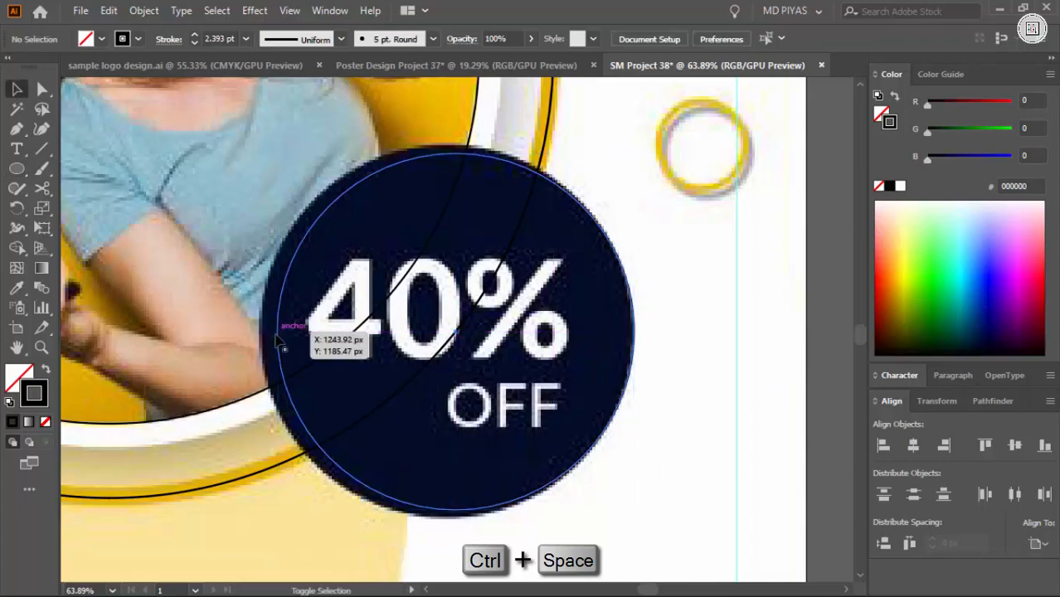
pyautogui.click(277, 317)
pyautogui.keyDown('shift'); pyautogui.moveTo(278, 331); pyautogui.dragTo(264, 333); pyautogui.keyUp('shift')
# Change the badge circle's stroke color to red (FF0000)
pyautogui.click(217, 383)
pyautogui.keyDown('ctrl'); pyautogui.moveTo(219, 394); pyautogui.dragTo(108, 400); pyautogui.keyUp('ctrl')
pyautogui.click(597, 267)
pyautogui.click(685, 291)
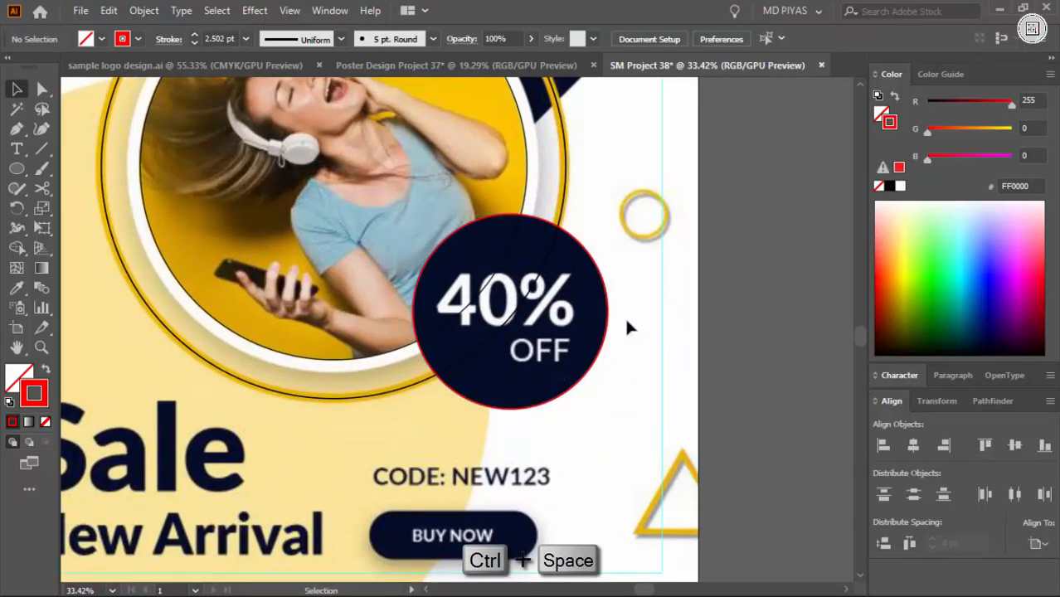
# Place a copy of the photo circle beyond the artboard's right edge and thicken the original's stroke to cover the white ring
pyautogui.keyDown('ctrl'); pyautogui.moveTo(564, 339); pyautogui.dragTo(418, 286); pyautogui.keyUp('ctrl')
pyautogui.click(536, 229)
pyautogui.scroll(19, 229, 38)
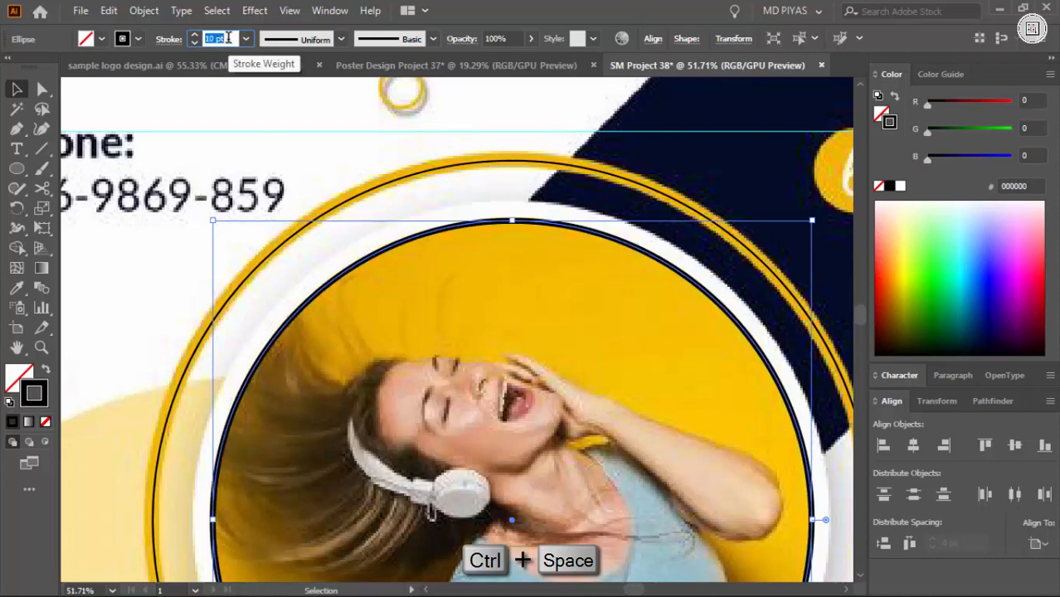
pyautogui.click(169, 39)
pyautogui.click(102, 126)
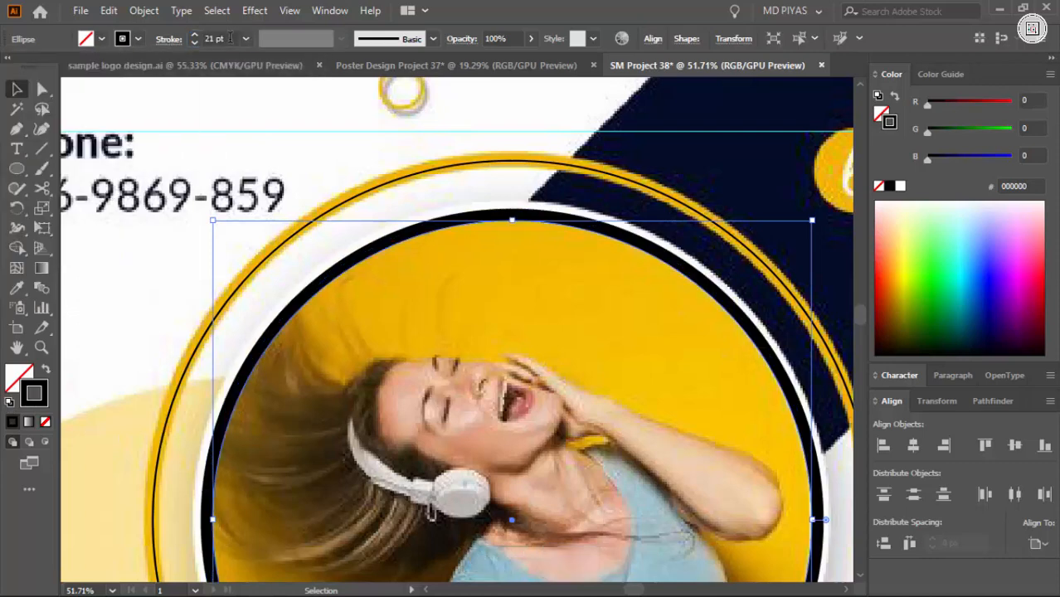
pyautogui.scroll(16, 229, 38)
pyautogui.click(337, 166)
# Set the outer ring's stroke weight to 28 pt
pyautogui.click(371, 212)
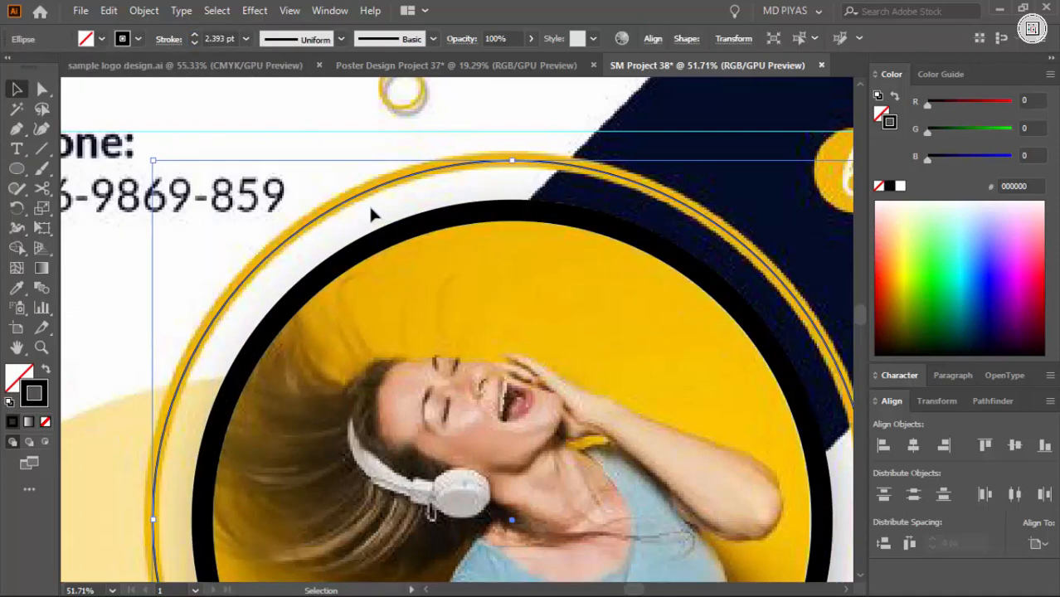
pyautogui.scroll(20, 227, 39)
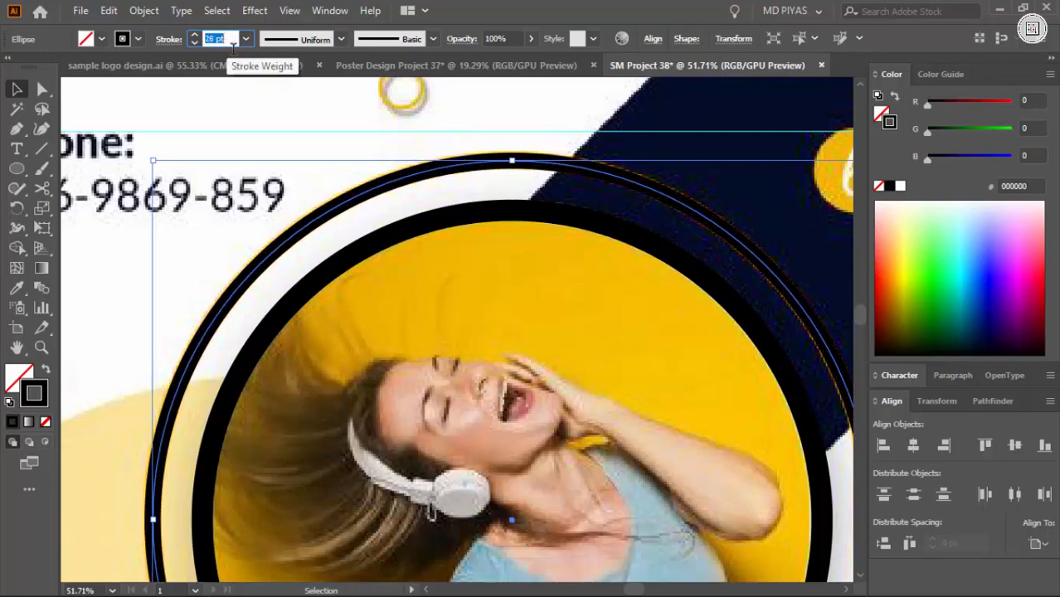
pyautogui.click(316, 135)
# Draw a circle over the small yellow ring at the poster's top edge and set its stroke weight to 9 pt
pyautogui.moveTo(378, 173); pyautogui.dragTo(829, 164)
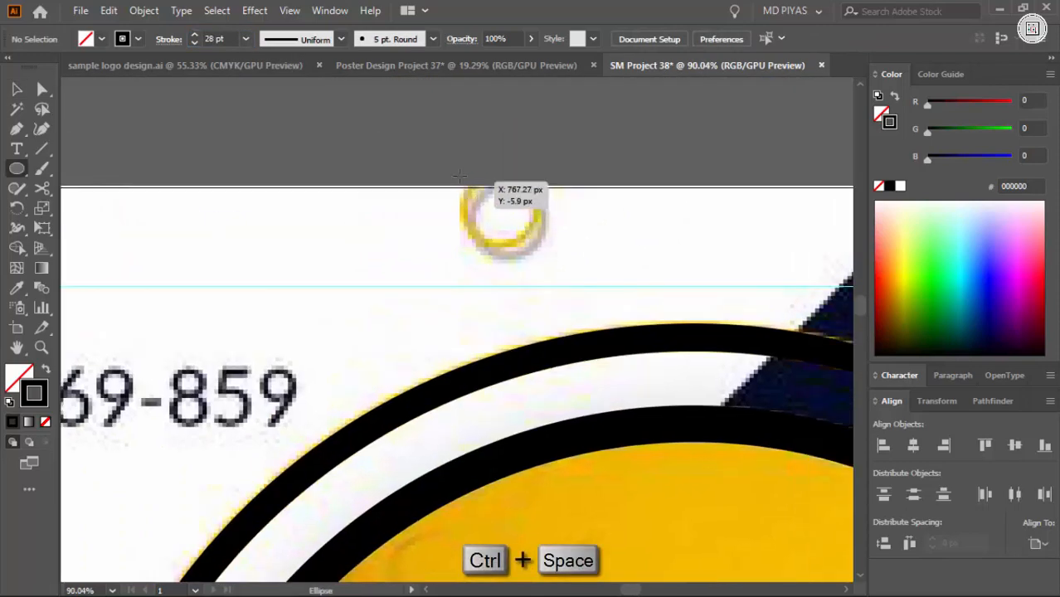
pyautogui.moveTo(540, 249); pyautogui.dragTo(539, 251)
pyautogui.scroll(-18, 217, 38)
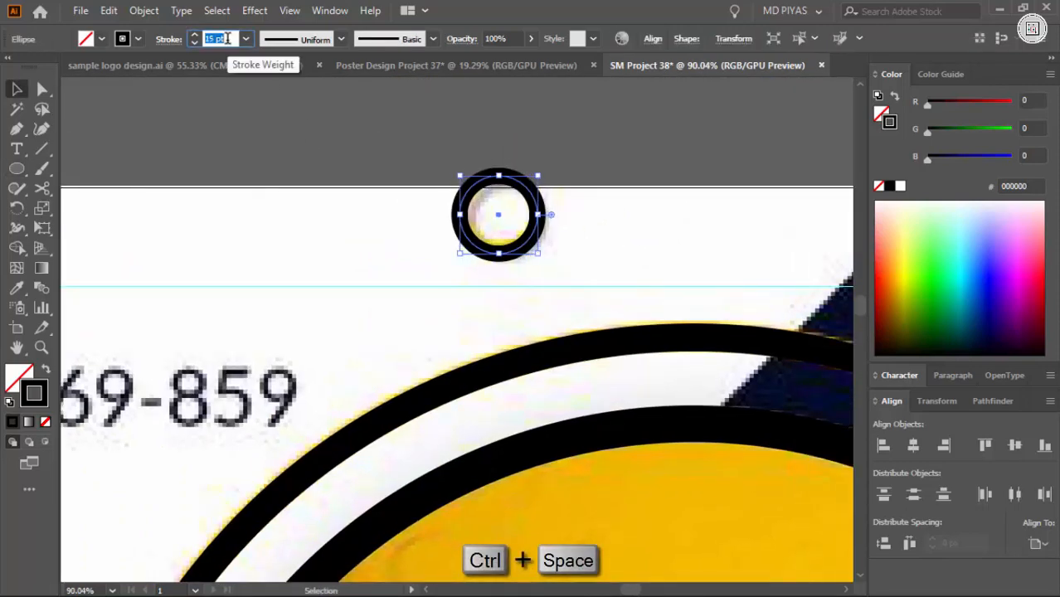
pyautogui.click(448, 227)
pyautogui.moveTo(454, 227); pyautogui.dragTo(619, 253)
# Copy the small ring onto the yellow ring near the poster's right edge and enlarge the copy to match
pyautogui.click(170, 328)
pyautogui.moveTo(171, 328); pyautogui.dragTo(141, 333)
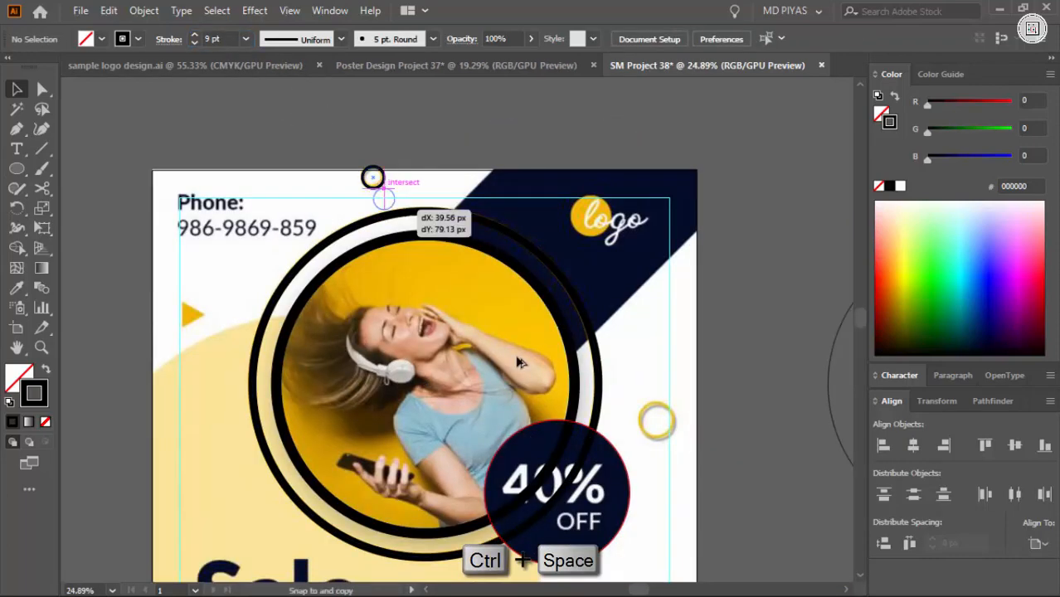
pyautogui.moveTo(654, 423); pyautogui.dragTo(653, 422)
pyautogui.moveTo(663, 430); pyautogui.dragTo(613, 366)
pyautogui.moveTo(458, 289); pyautogui.dragTo(443, 288)
pyautogui.click(658, 255)
# Create a 3-sided polygon with a 50 px radius outside the artboard
pyautogui.moveTo(659, 256); pyautogui.dragTo(454, 308)
pyautogui.moveTo(455, 309); pyautogui.dragTo(432, 303)
pyautogui.rightClick(19, 170)
pyautogui.click(78, 227)
pyautogui.click(433, 309)
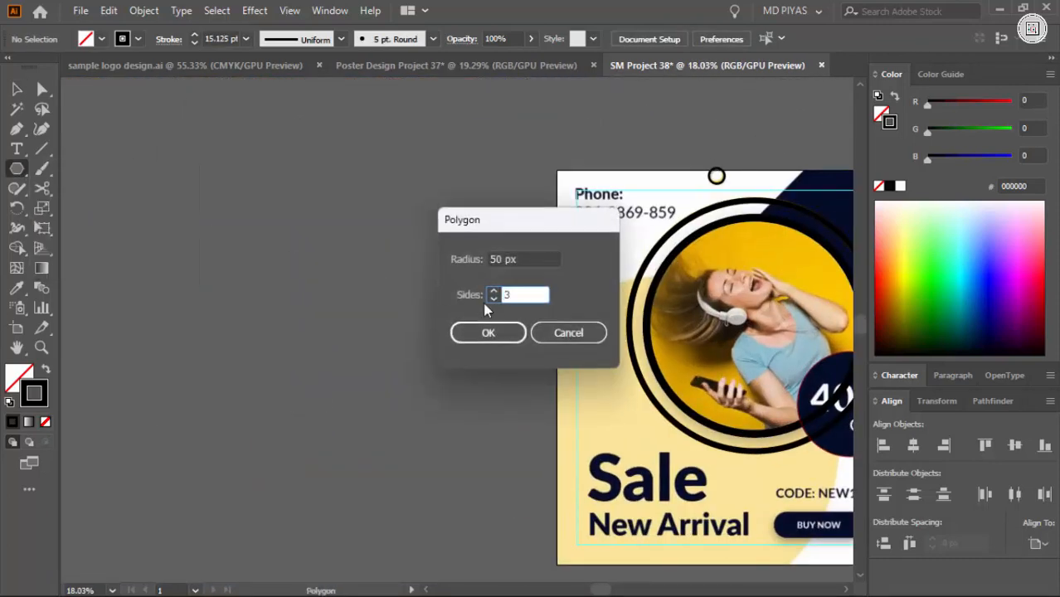
pyautogui.write('3')
pyautogui.press('Return')
# Enlarge the triangle beside the small yellow triangle and give it the top ring's 9 pt stroke with the Eyedropper
pyautogui.click(371, 355)
pyautogui.moveTo(328, 286); pyautogui.dragTo(357, 265)
pyautogui.moveTo(357, 265); pyautogui.dragTo(765, 307)
pyautogui.moveTo(702, 308); pyautogui.dragTo(493, 336)
pyautogui.moveTo(564, 268); pyautogui.dragTo(470, 363)
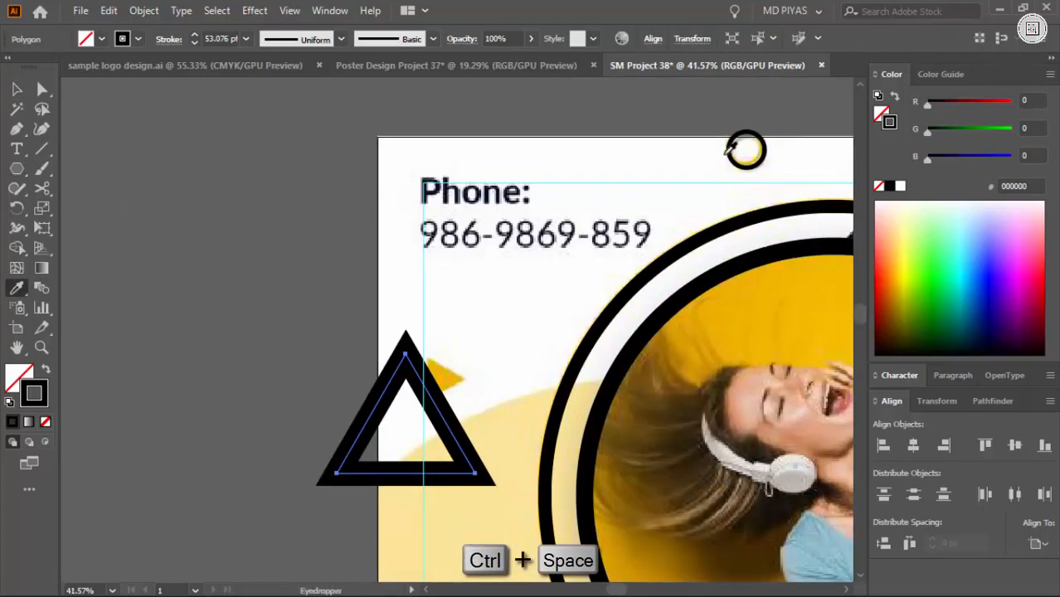
pyautogui.click(732, 148)
pyautogui.click(465, 487)
pyautogui.click(476, 474)
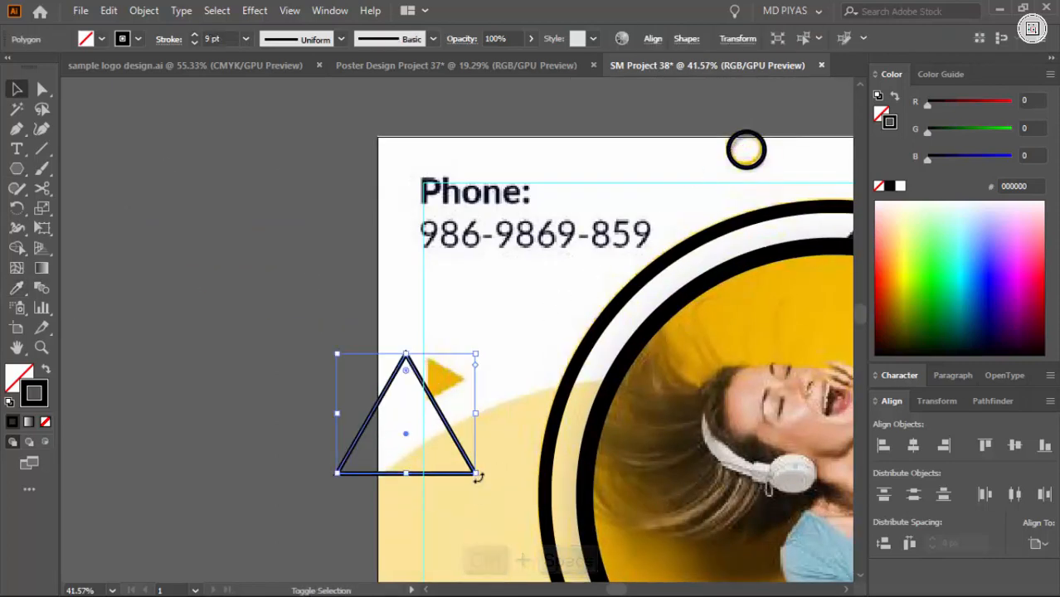
# Shrink the triangle, rotate it to point right and place it over the small yellow triangle on the poster's left side
pyautogui.moveTo(475, 474); pyautogui.dragTo(373, 386)
pyautogui.click(394, 374)
pyautogui.click(396, 371)
pyautogui.moveTo(253, 327); pyautogui.dragTo(489, 334)
pyautogui.moveTo(548, 250); pyautogui.dragTo(543, 245)
pyautogui.click(545, 389)
pyautogui.keyDown('ctrl'); pyautogui.click(545, 369); pyautogui.keyUp('ctrl')
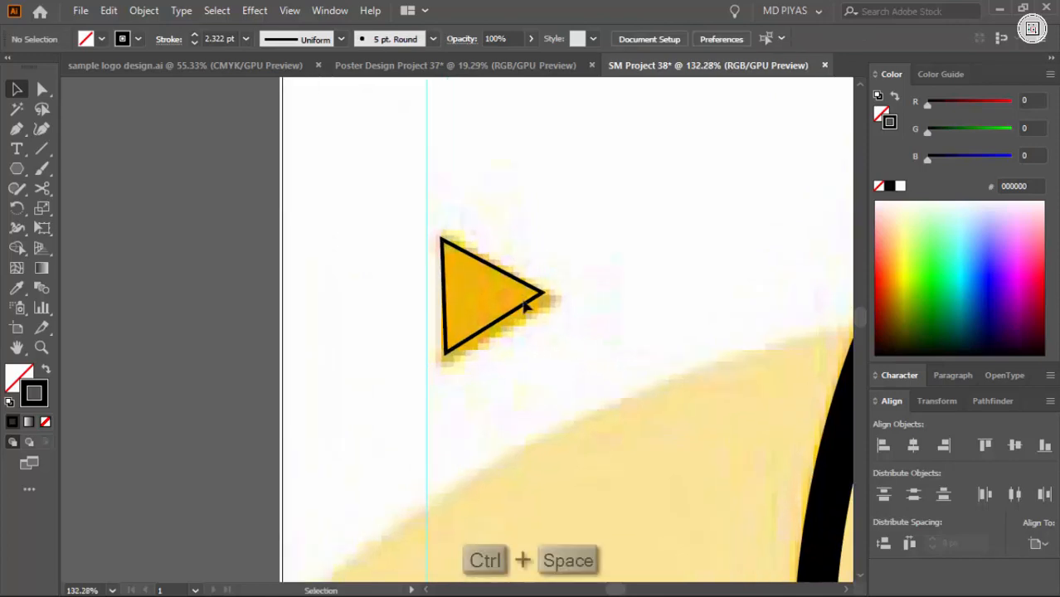
# Enlarge the left triangle to cover the yellow one and swap its stroke for a solid black fill
pyautogui.click(526, 305)
pyautogui.moveTo(546, 350); pyautogui.dragTo(560, 358)
pyautogui.hotkey('shift', 'x')
pyautogui.click(651, 303)
pyautogui.moveTo(674, 289); pyautogui.dragTo(633, 344)
# Copy the small triangle onto the poster's lower-right yellow triangle and change the copy to a black outline without fill
pyautogui.moveTo(633, 345); pyautogui.dragTo(319, 300)
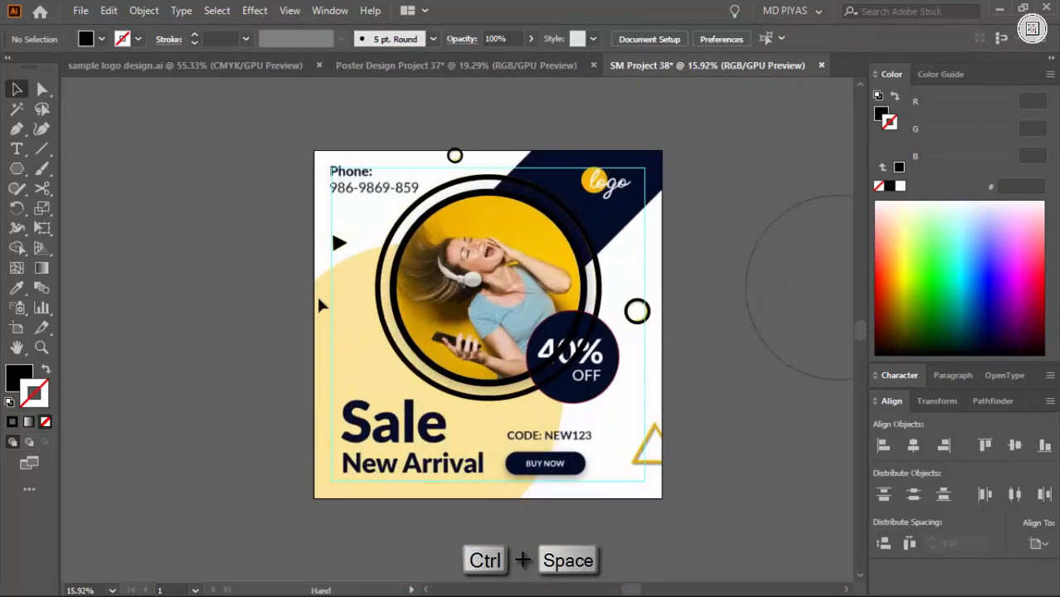
pyautogui.moveTo(561, 454); pyautogui.dragTo(646, 449)
pyautogui.moveTo(627, 481); pyautogui.dragTo(737, 347)
pyautogui.moveTo(737, 346); pyautogui.dragTo(479, 326)
pyautogui.moveTo(477, 287); pyautogui.dragTo(349, 302)
pyautogui.moveTo(452, 355)
pyautogui.mouseDown()
pyautogui.moveTo(525, 380)
pyautogui.moveTo(525, 367)
pyautogui.mouseUp()
pyautogui.hotkey('shift', 'x')
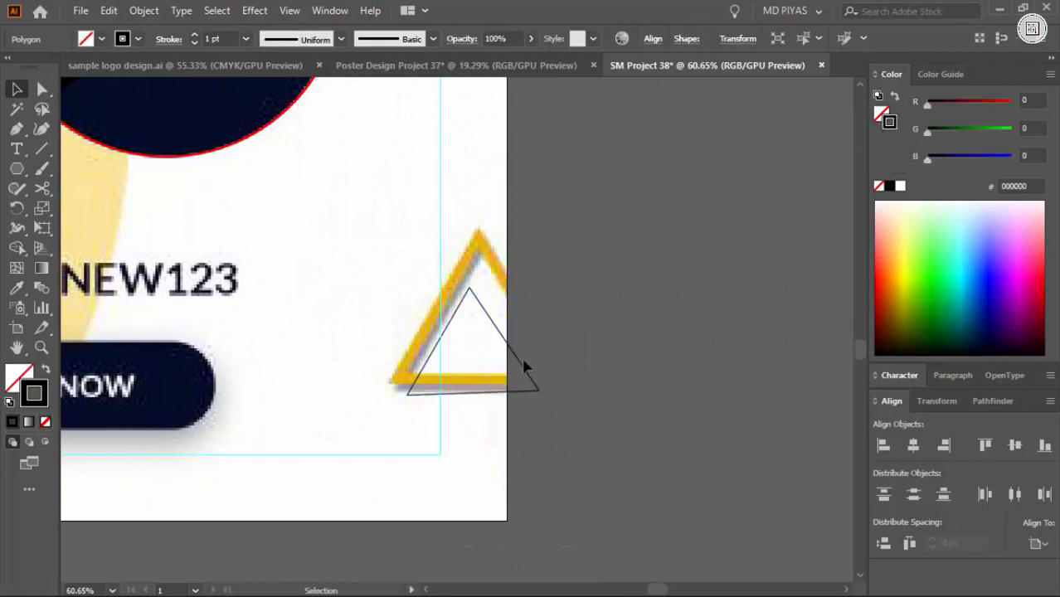
# Straighten, enlarge and reposition the triangle outline to follow the lower-right yellow triangle
pyautogui.moveTo(511, 287); pyautogui.dragTo(516, 287)
pyautogui.moveTo(419, 341); pyautogui.dragTo(373, 465)
pyautogui.moveTo(553, 230); pyautogui.dragTo(558, 234)
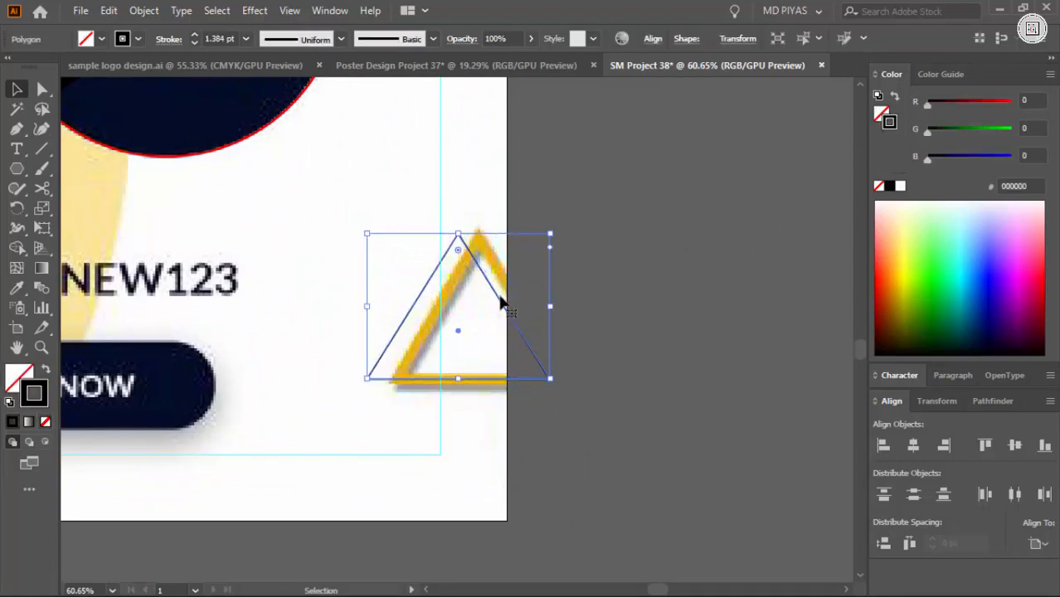
pyautogui.moveTo(501, 303); pyautogui.dragTo(524, 309)
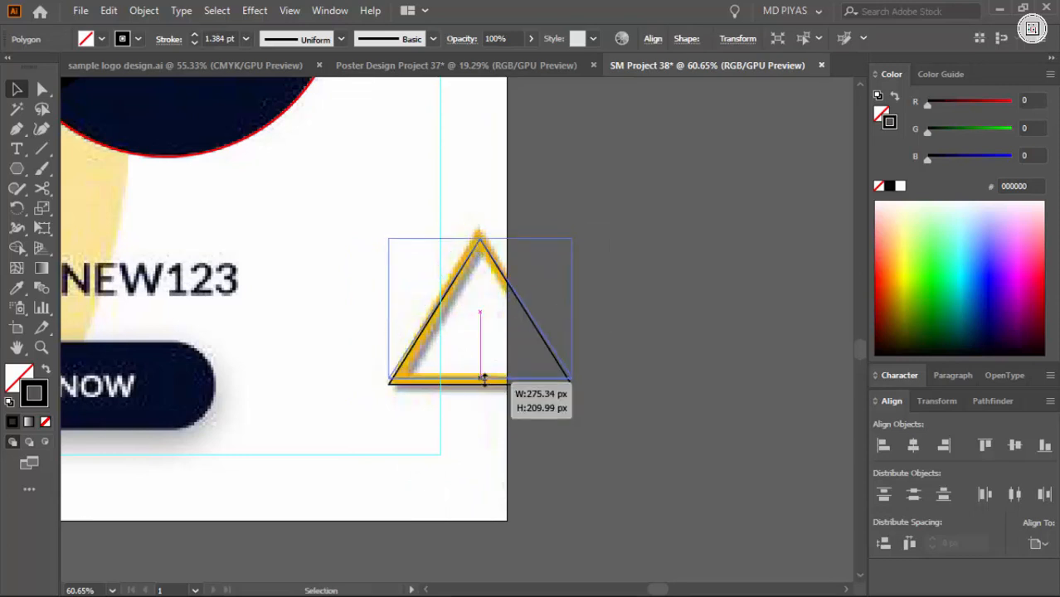
pyautogui.click(535, 339)
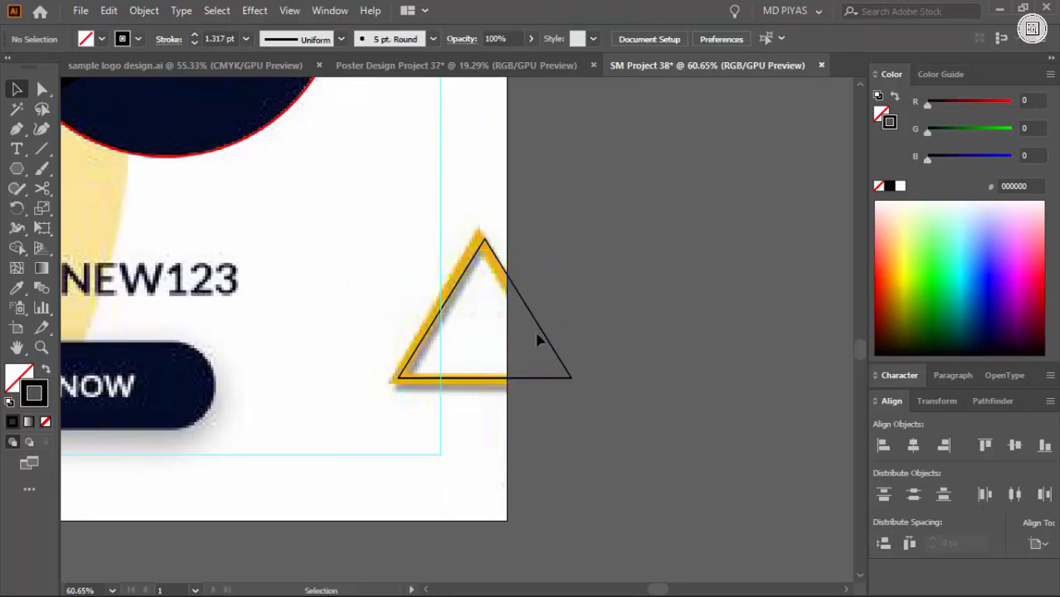
# Set the lower-right triangle's stroke weight to 10 pt
pyautogui.click(543, 334)
pyautogui.write('10')
pyautogui.press('Return')
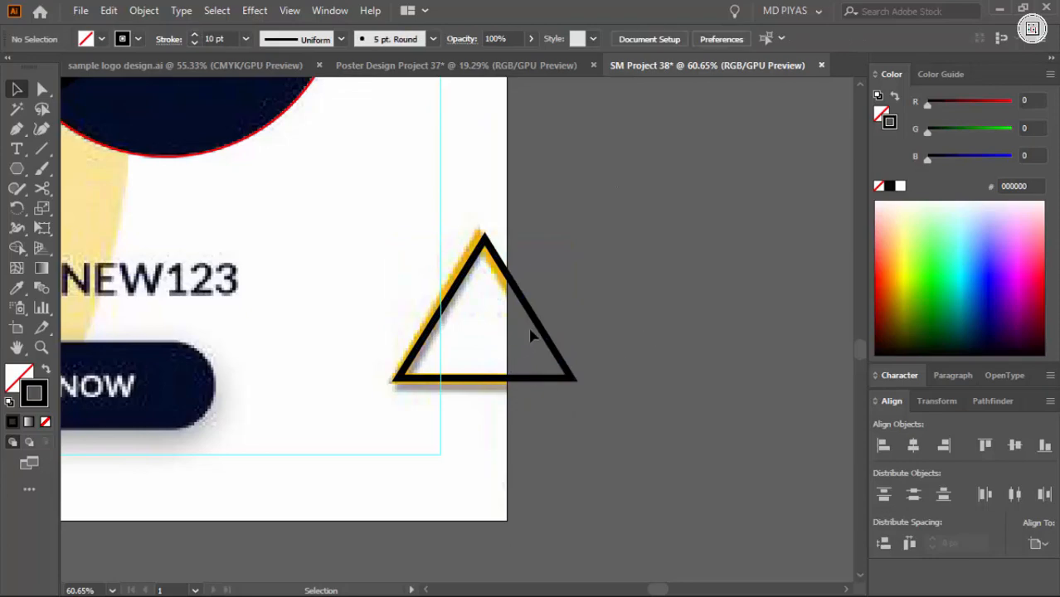
# Apply the right-hand ring's 15.125 pt stroke to the lower-right triangle with the Eyedropper
pyautogui.hotkey('ctrl', 'space')
pyautogui.moveTo(427, 255); pyautogui.dragTo(506, 259)
pyautogui.moveTo(742, 266); pyautogui.dragTo(728, 267)
pyautogui.hotkey('ctrl', 'space')
pyautogui.moveTo(546, 521); pyautogui.dragTo(377, 184)
pyautogui.press('i')
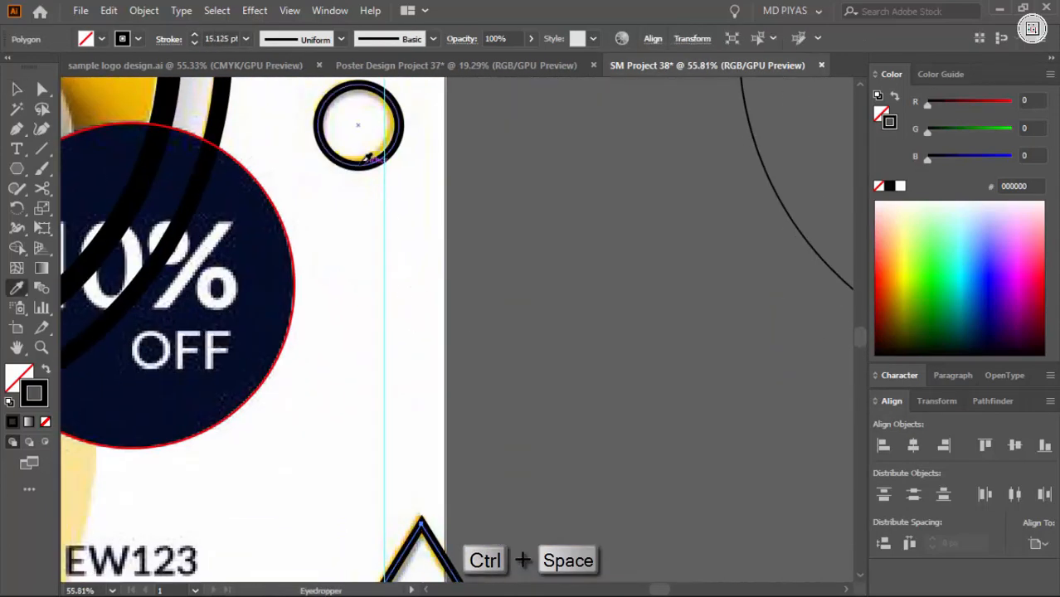
pyautogui.press('v')
pyautogui.click(616, 274)
pyautogui.hotkey('ctrl', 'space')
pyautogui.moveTo(616, 273); pyautogui.dragTo(469, 332)
# Switch to the Chrome browser, search Google for "model" and look through the image results
pyautogui.click(750, 578)
pyautogui.click(441, 44)
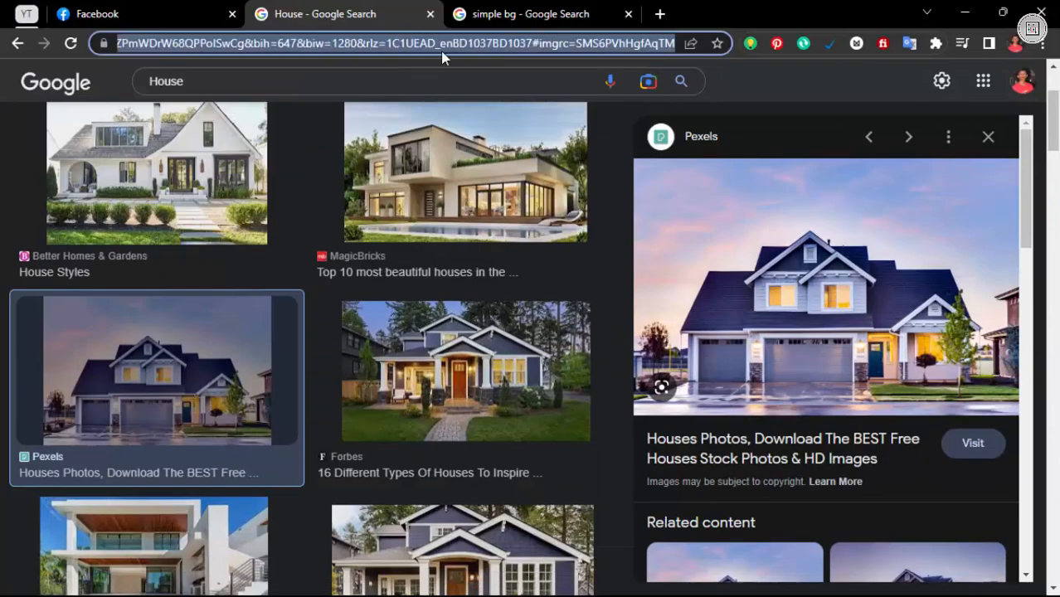
pyautogui.write('model')
pyautogui.press('Return')
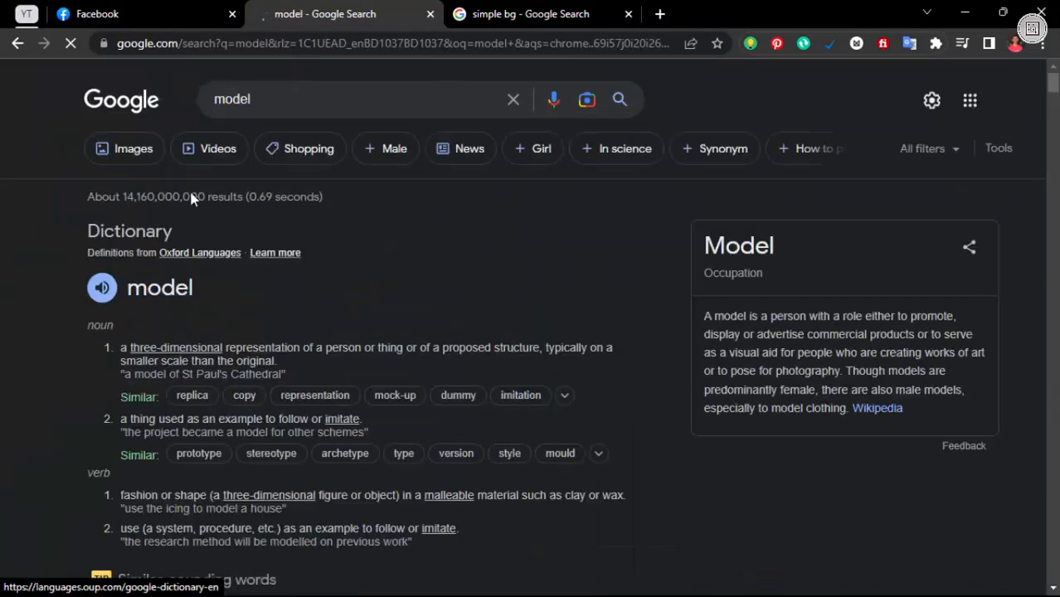
pyautogui.click(127, 149)
pyautogui.scroll(-6, 414, 245)
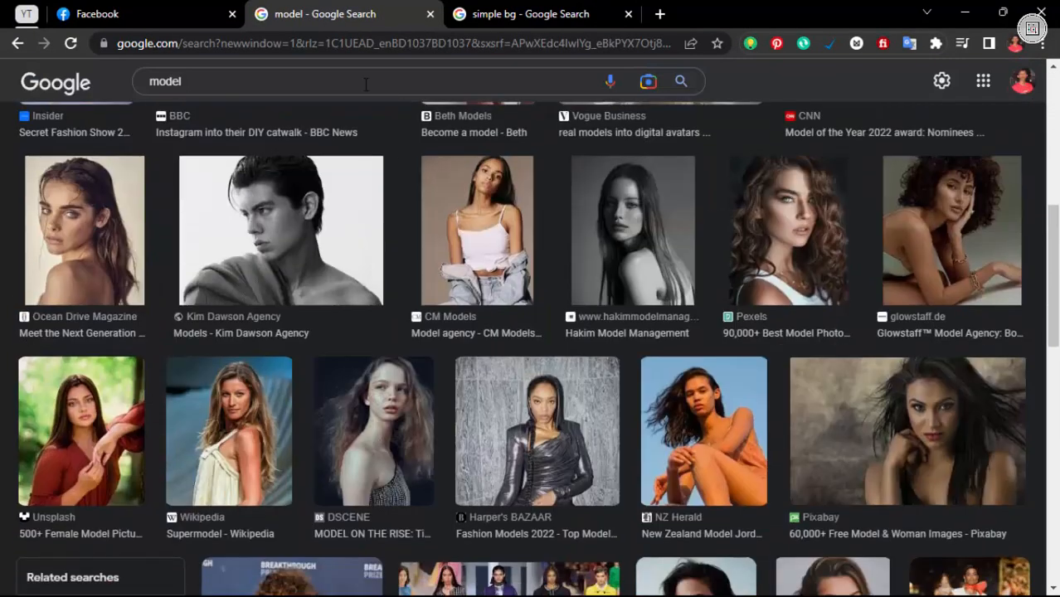
# Refine the Google image search to "model for headphone"
pyautogui.click(365, 83)
pyautogui.write('for headphone')
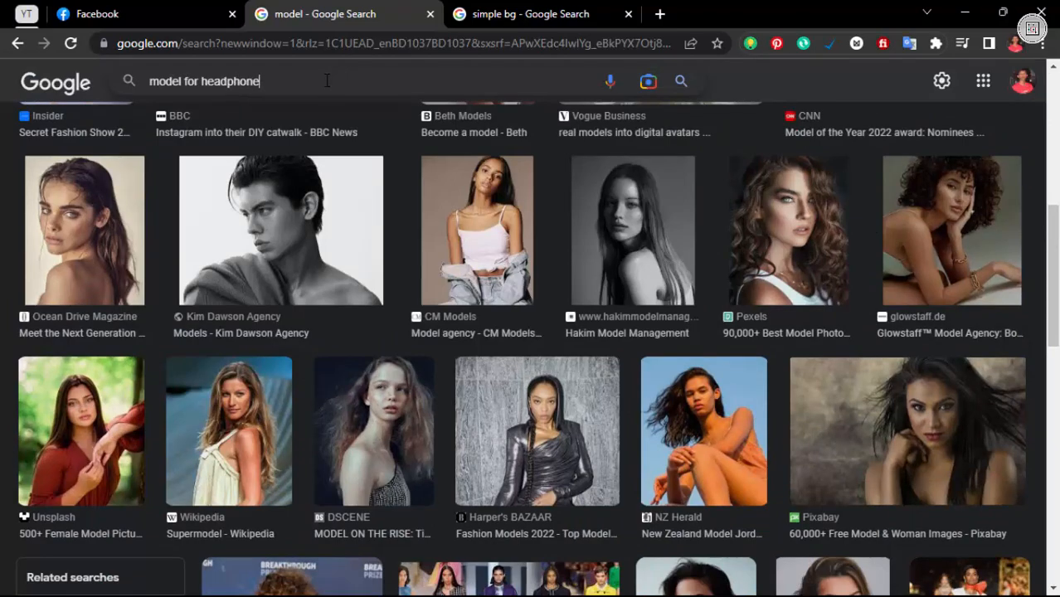
pyautogui.press('Return')
# Look through the headphone model images and open the Freepik photo of a woman in a purple hoodie
pyautogui.scroll(-4, 528, 276)
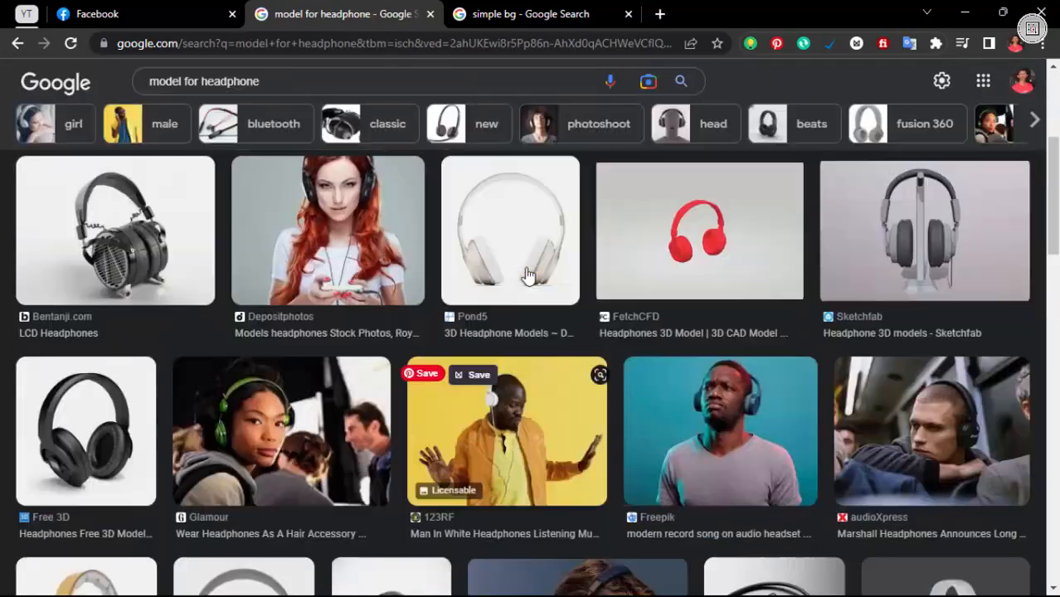
pyautogui.scroll(4, 528, 275)
pyautogui.scroll(-15, 528, 320)
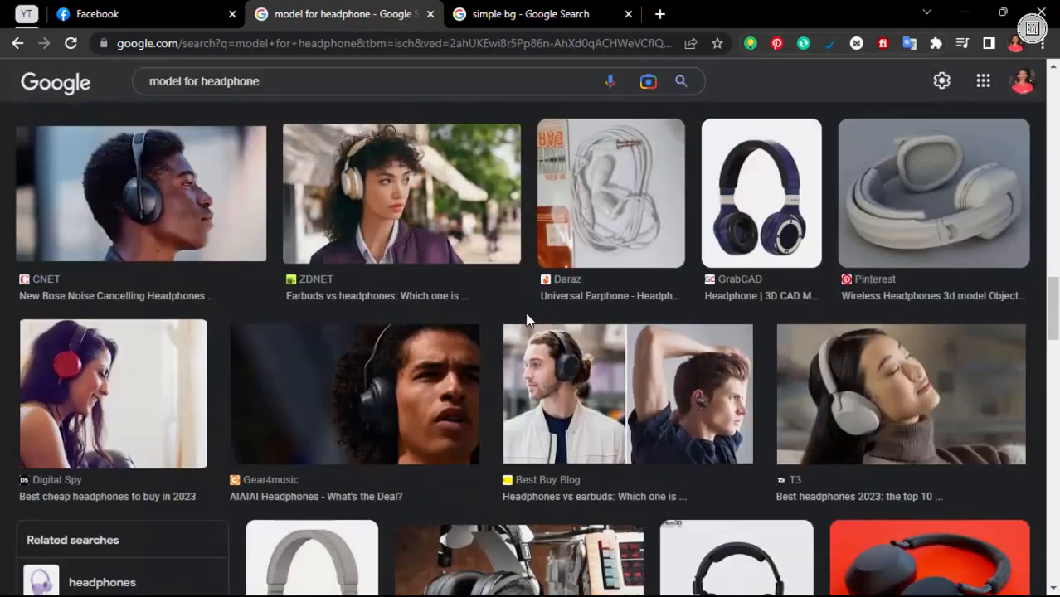
pyautogui.scroll(-15, 528, 320)
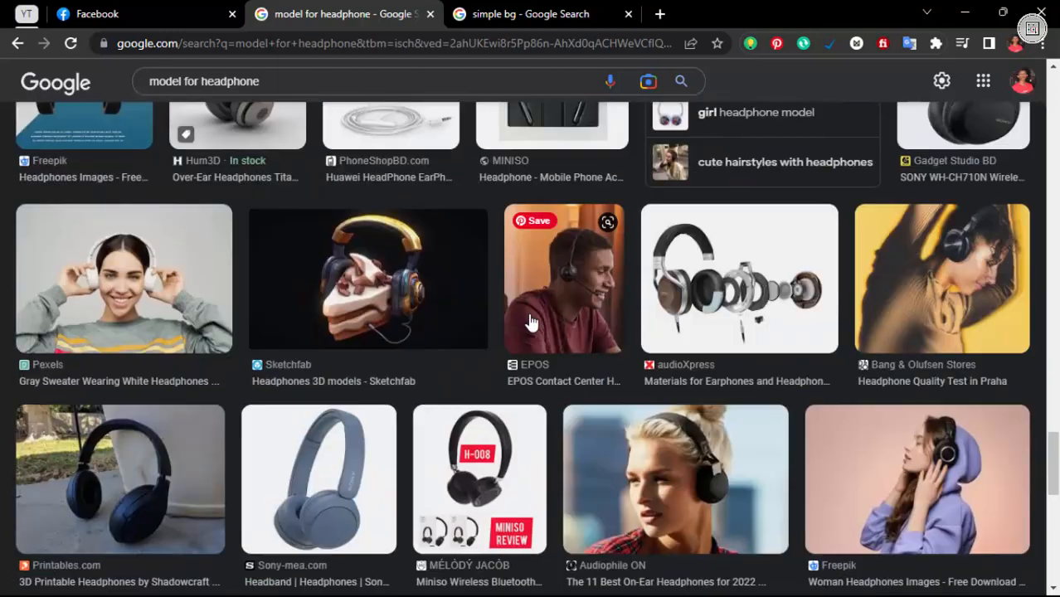
pyautogui.scroll(-2, 581, 319)
pyautogui.click(814, 316)
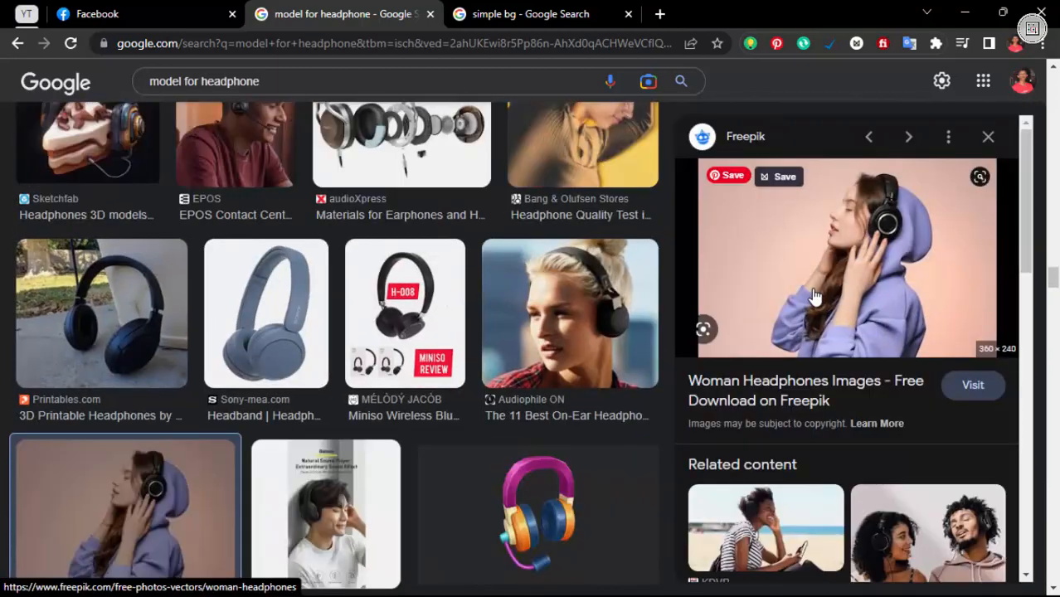
# Copy the Freepik photo of the woman in the purple hoodie and paste it into Illustrator over the spare circle beside the artboard
pyautogui.rightClick(814, 297)
pyautogui.click(888, 458)
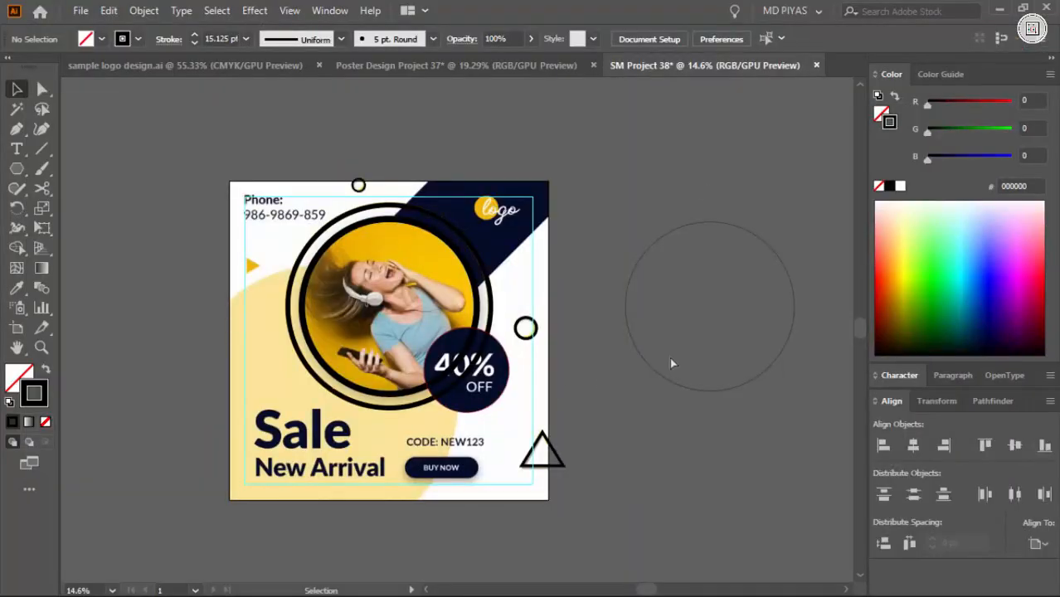
pyautogui.hotkey('ctrl', 'space')
pyautogui.click(675, 335)
pyautogui.hotkey('ctrl', 'v')
pyautogui.moveTo(486, 327); pyautogui.dragTo(538, 287)
# Centre the pasted photo on the spare circle and enlarge it to about 1614 × 1076 px so it covers the circle
pyautogui.click(599, 190)
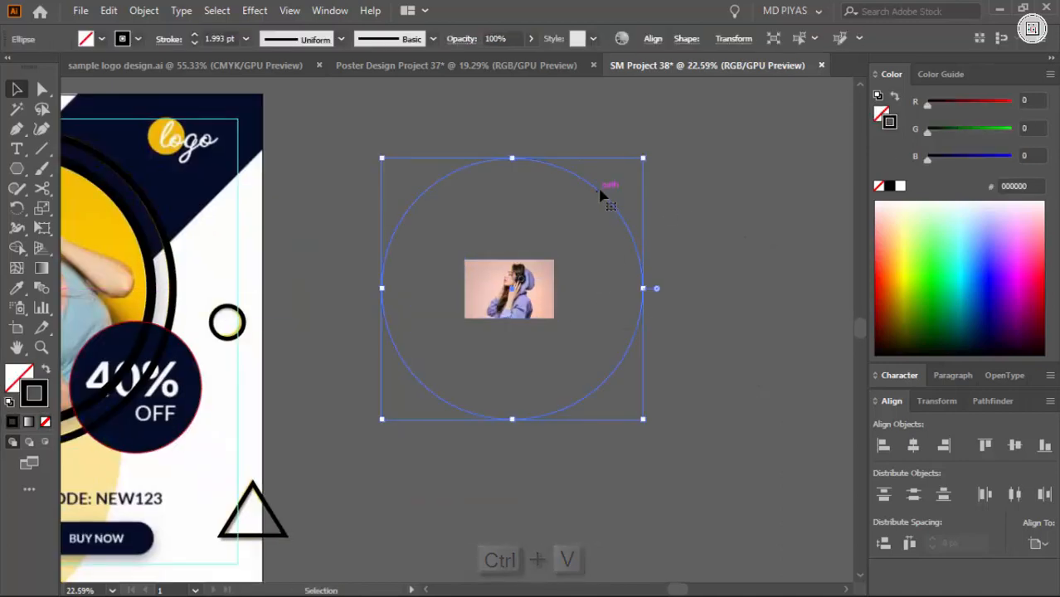
pyautogui.keyDown('shift'); pyautogui.click(543, 303); pyautogui.keyUp('shift')
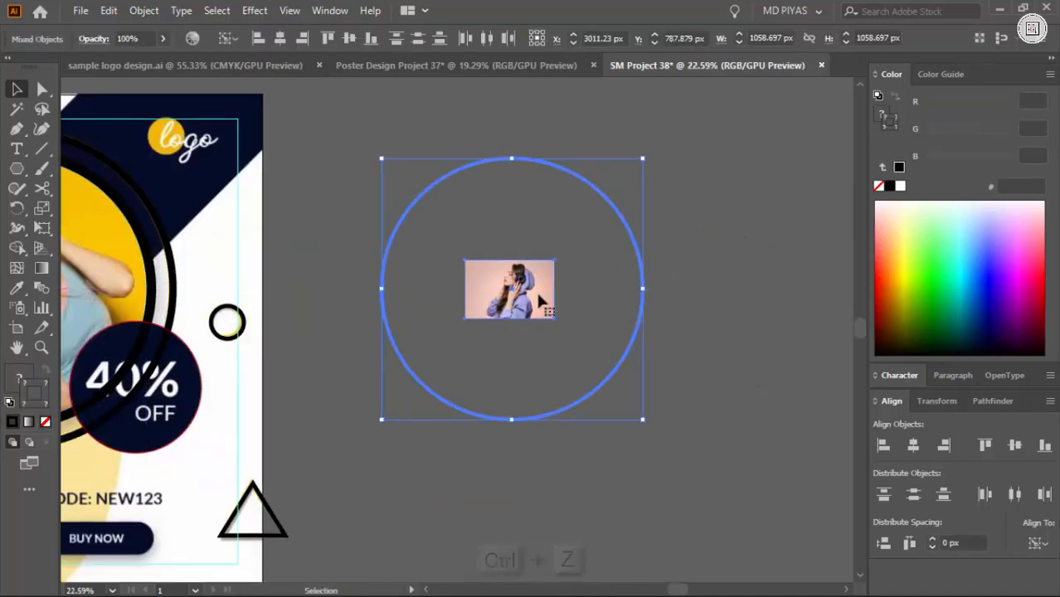
pyautogui.click(554, 292)
pyautogui.moveTo(561, 292); pyautogui.dragTo(712, 332)
# Send the photo behind the spare circle and clip it to the circle with a clipping mask
pyautogui.moveTo(553, 133); pyautogui.dragTo(528, 190)
pyautogui.rightClick(528, 190)
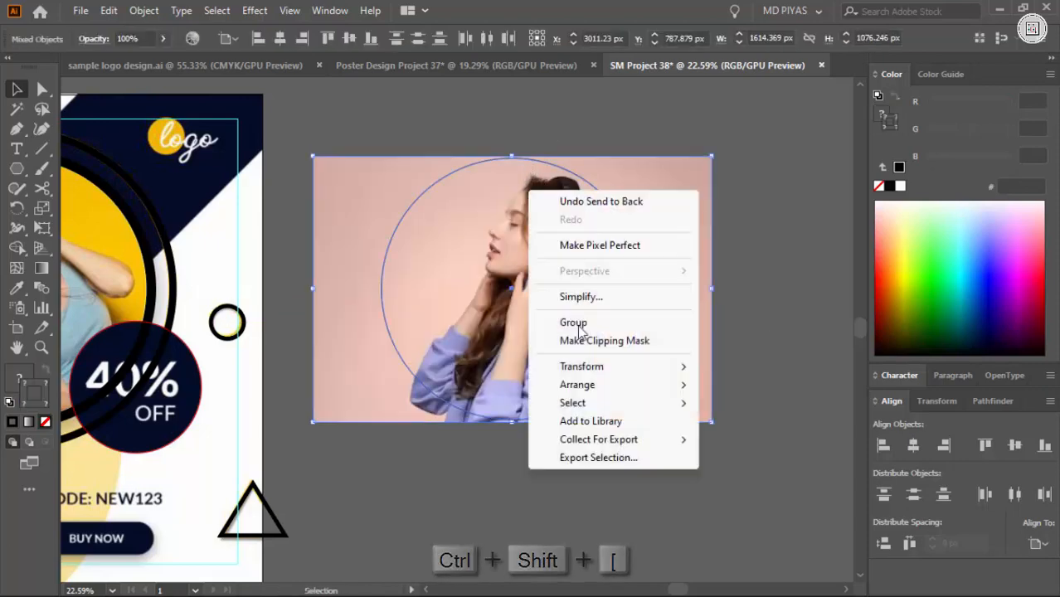
pyautogui.click(585, 339)
pyautogui.click(705, 366)
pyautogui.hotkey('ctrl', 'space')
# Align the round clipped photo with the inner circle on the artboard so it covers the reference model
pyautogui.moveTo(705, 366); pyautogui.dragTo(497, 374)
pyautogui.moveTo(497, 373); pyautogui.dragTo(657, 328)
pyautogui.click(658, 330)
pyautogui.keyDown('shift'); pyautogui.click(451, 264); pyautogui.keyUp('shift')
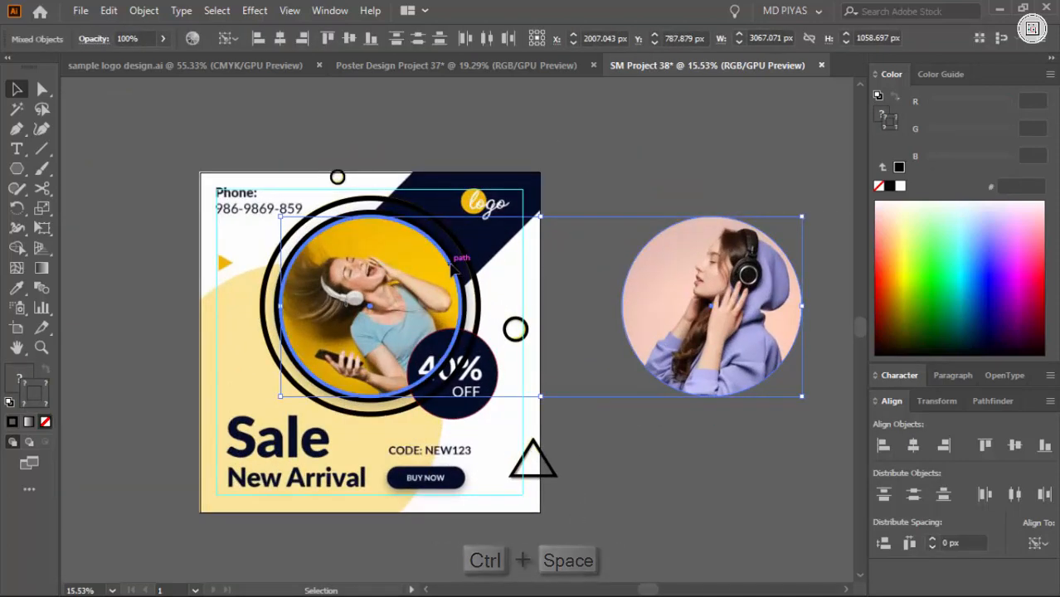
pyautogui.press('F2')
pyautogui.click(572, 249)
# Fill the discount badge circle with the navy of the upper-right corner band using the Eyedropper
pyautogui.hotkey('ctrl', 'space')
pyautogui.moveTo(334, 282); pyautogui.dragTo(356, 267)
pyautogui.keyDown('shift'); pyautogui.click(495, 314); pyautogui.keyUp('shift')
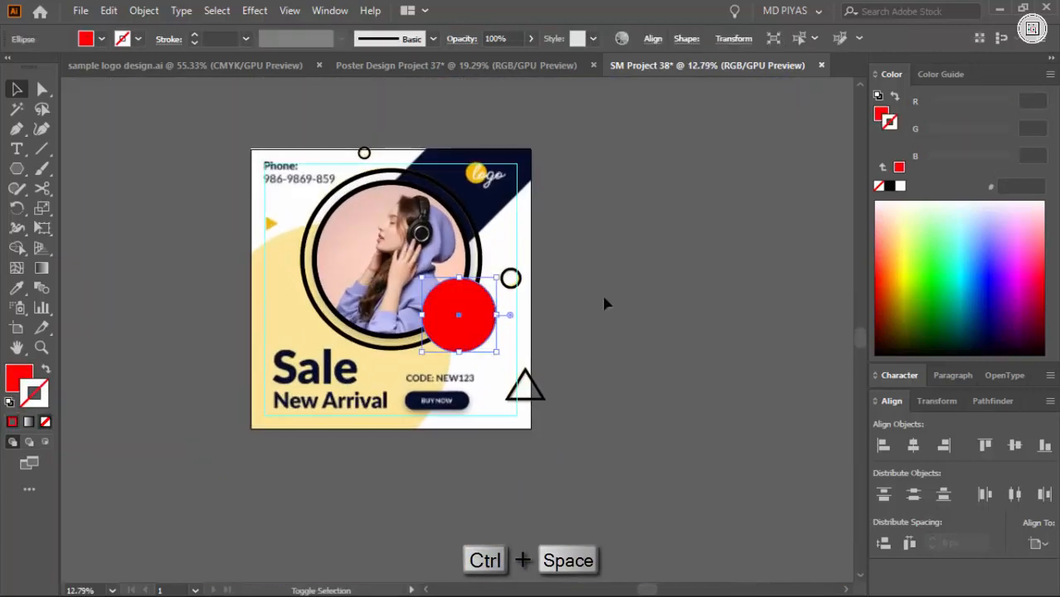
pyautogui.hotkey('shift', 'x')
pyautogui.press('i')
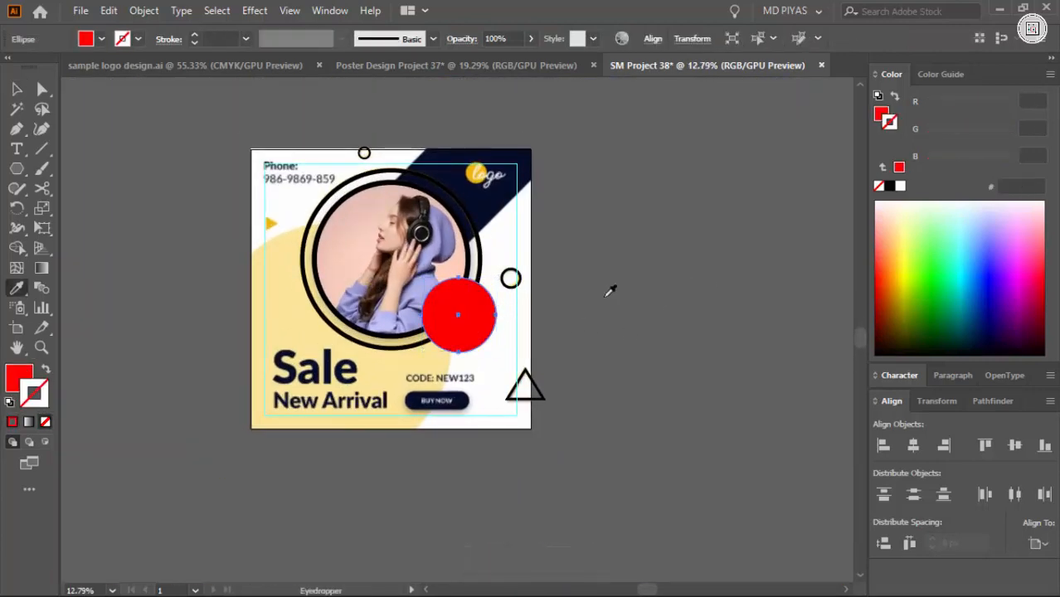
pyautogui.click(488, 197)
pyautogui.moveTo(598, 337); pyautogui.dragTo(574, 341)
# Add a text object beside the artboard reading "Phone" with the phone number on a second line
pyautogui.moveTo(489, 373); pyautogui.dragTo(525, 320)
pyautogui.press('t')
pyautogui.click(327, 221)
pyautogui.moveTo(346, 223); pyautogui.dragTo(224, 189)
pyautogui.write('Phone')
# Add a second text object beside the artboard with the lines "Sale", "New Arrival", "Code: New2123" and "BUY NOW"
pyautogui.moveTo(349, 332); pyautogui.dragTo(307, 333)
pyautogui.press('t')
pyautogui.click(257, 363)
pyautogui.moveTo(268, 364); pyautogui.dragTo(364, 380)
pyautogui.doubleClick(277, 366)
pyautogui.write('Sale')
pyautogui.press('Return')
pyautogui.write('New A')
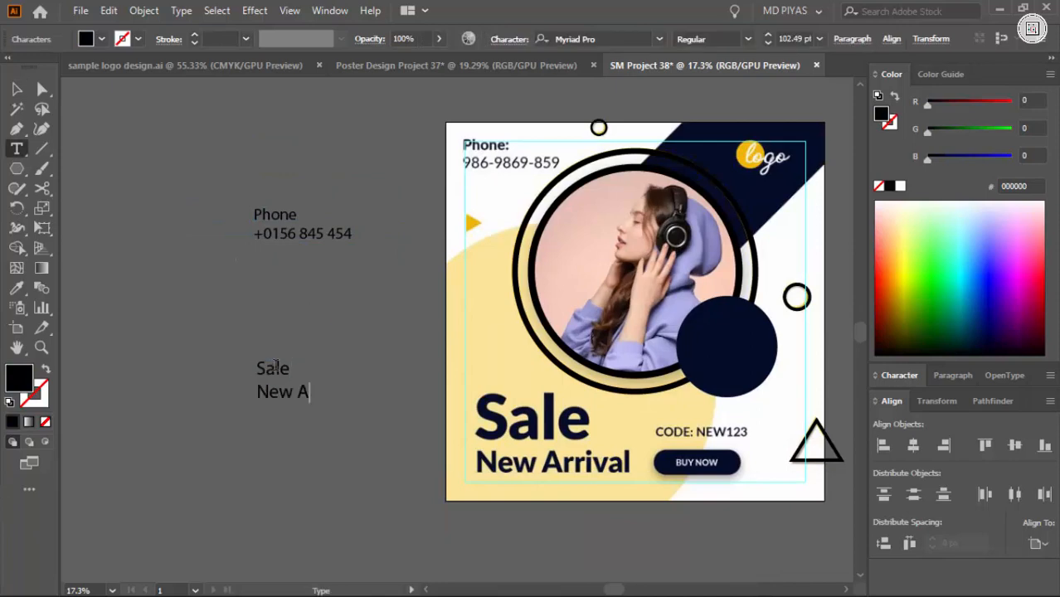
pyautogui.keyDown('ctrl'); pyautogui.click(398, 315); pyautogui.keyUp('ctrl')
# Trace the reference's large curved cream shape in the lower-left corner with the Pen tool as an unfilled closed path
pyautogui.moveTo(514, 315); pyautogui.dragTo(352, 286)
pyautogui.press('p')
pyautogui.click(283, 232)
pyautogui.click(282, 461)
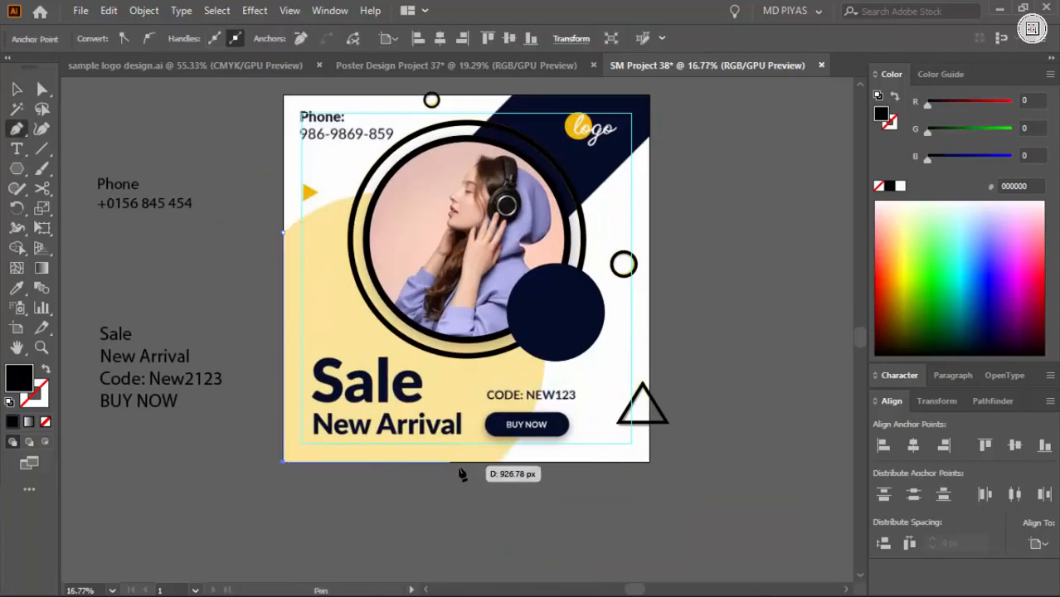
pyautogui.click(500, 462)
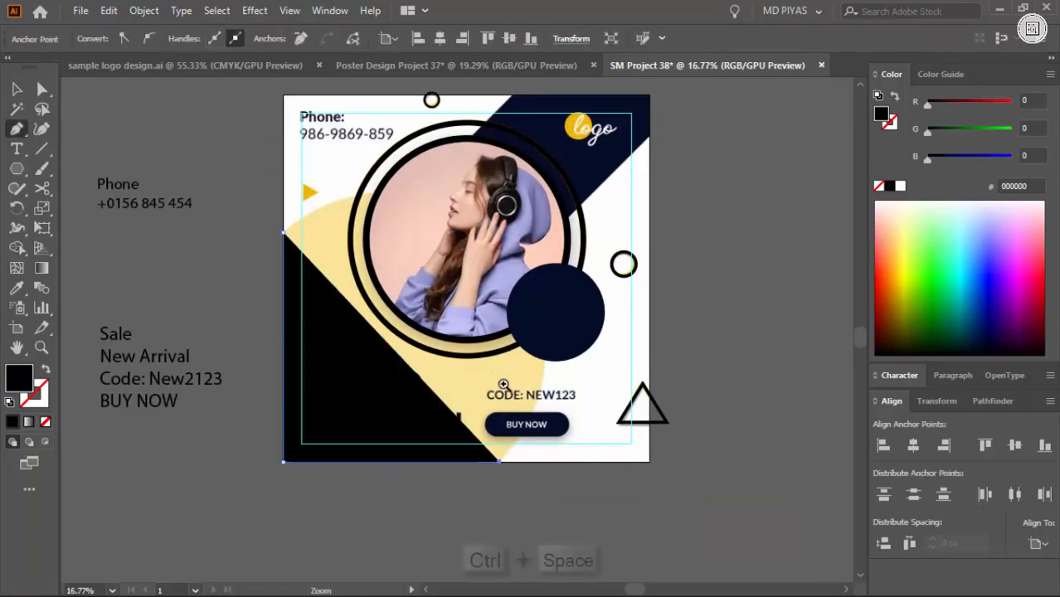
pyautogui.keyDown('ctrl'); pyautogui.click(497, 380); pyautogui.keyUp('ctrl')
pyautogui.hotkey('shift', 'x')
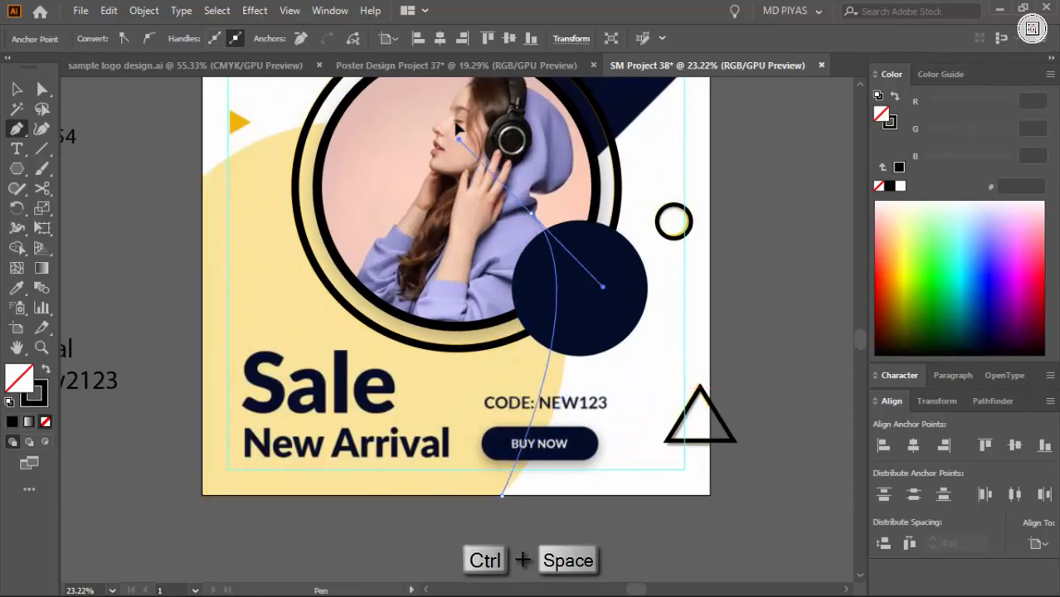
pyautogui.moveTo(456, 123); pyautogui.dragTo(441, 138)
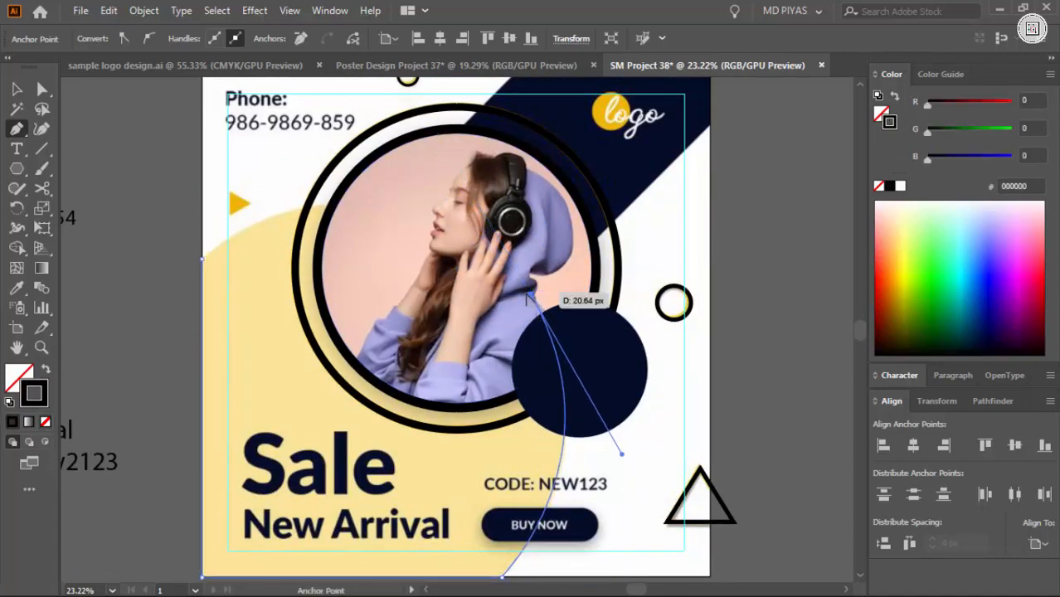
pyautogui.moveTo(139, 317); pyautogui.dragTo(127, 324)
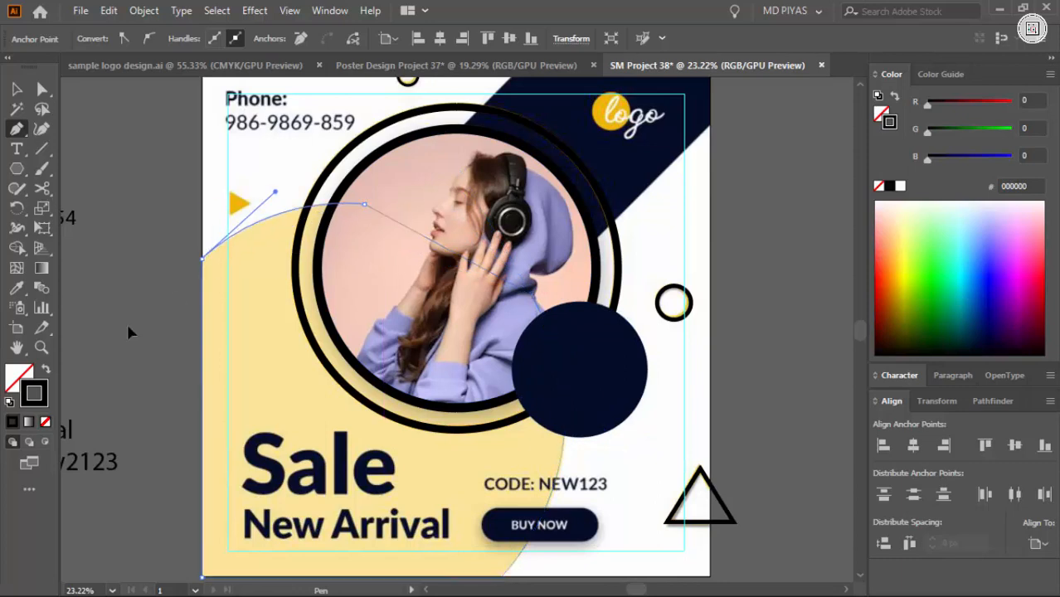
pyautogui.press('v')
pyautogui.click(399, 254)
pyautogui.click(755, 253)
# Trace the navy diagonal band in the upper-right corner with the Pen tool, ending it underneath the round photo
pyautogui.moveTo(682, 183); pyautogui.dragTo(705, 176)
pyautogui.moveTo(655, 156); pyautogui.dragTo(576, 283)
pyautogui.press('p')
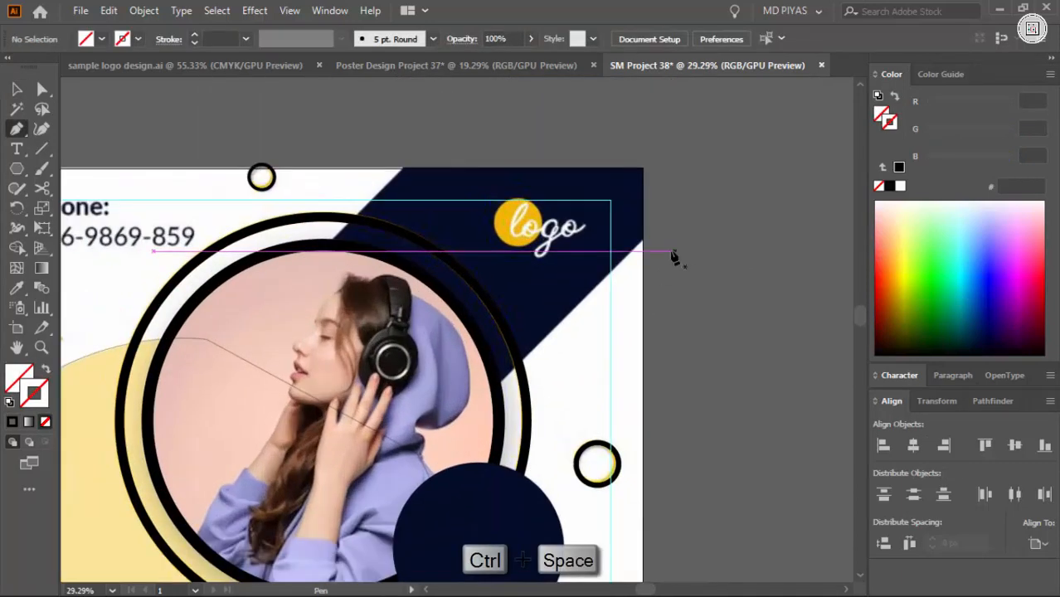
pyautogui.click(643, 240)
pyautogui.click(644, 167)
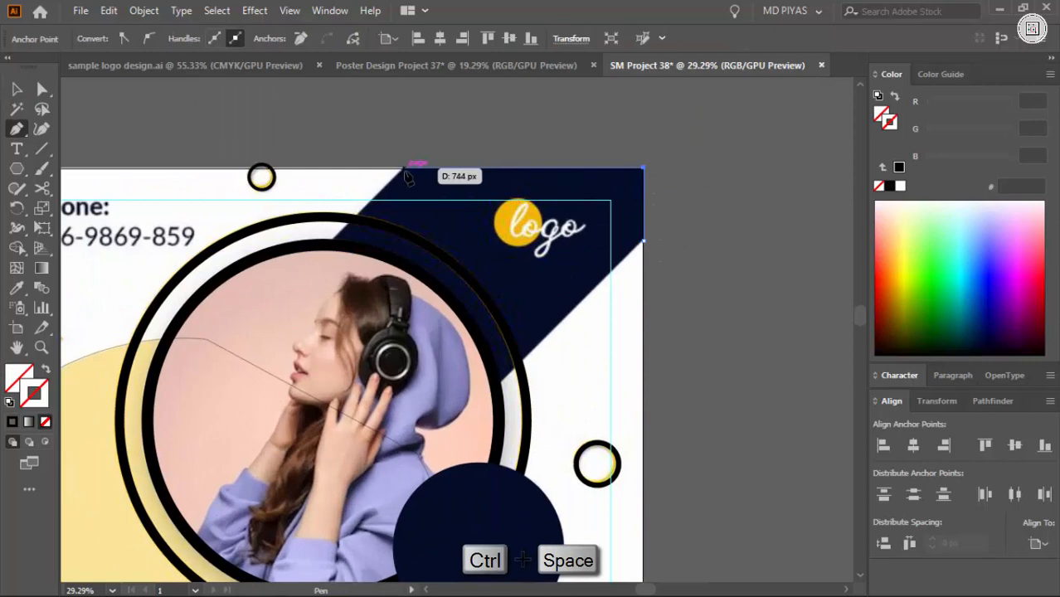
pyautogui.click(478, 396)
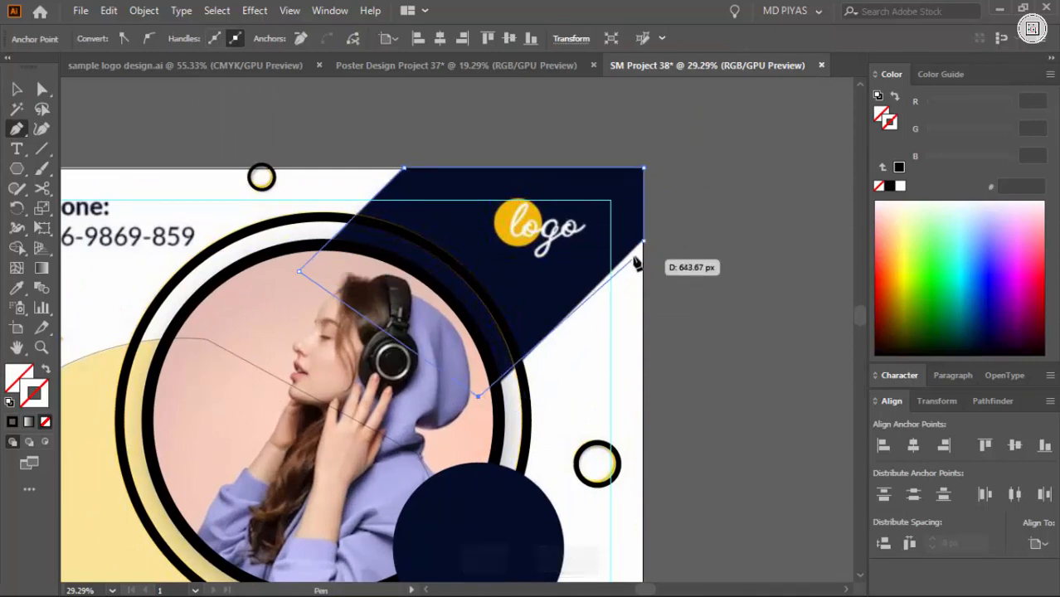
pyautogui.click(681, 240)
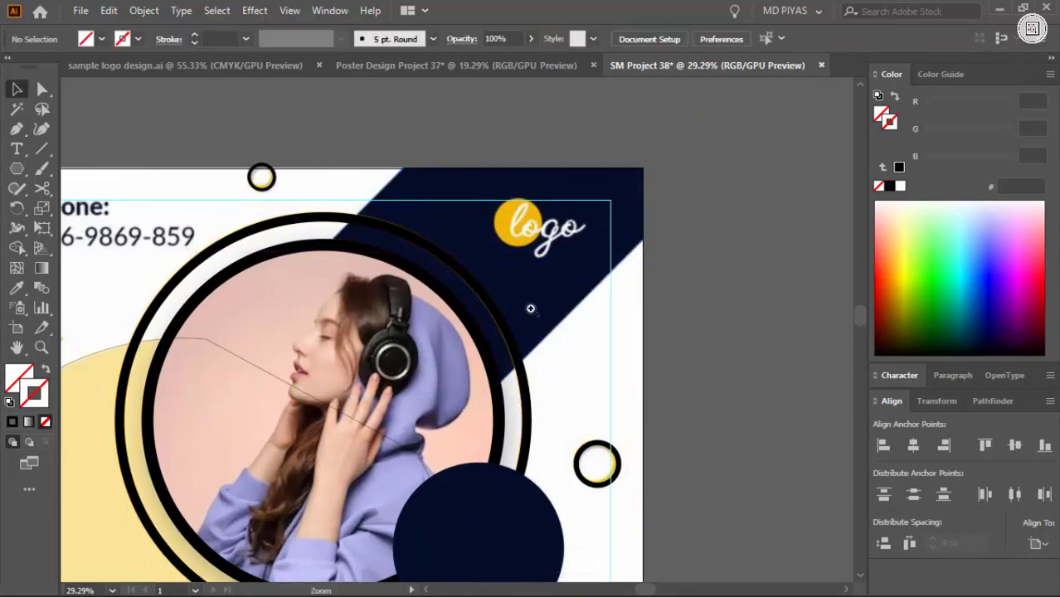
# Adjust the band path's lower corner anchor to follow the reference edge and give the path a 0.5 pt black stroke
pyautogui.moveTo(532, 310); pyautogui.dragTo(579, 317)
pyautogui.click(583, 321)
pyautogui.click(429, 472)
pyautogui.press('a')
pyautogui.click(435, 457)
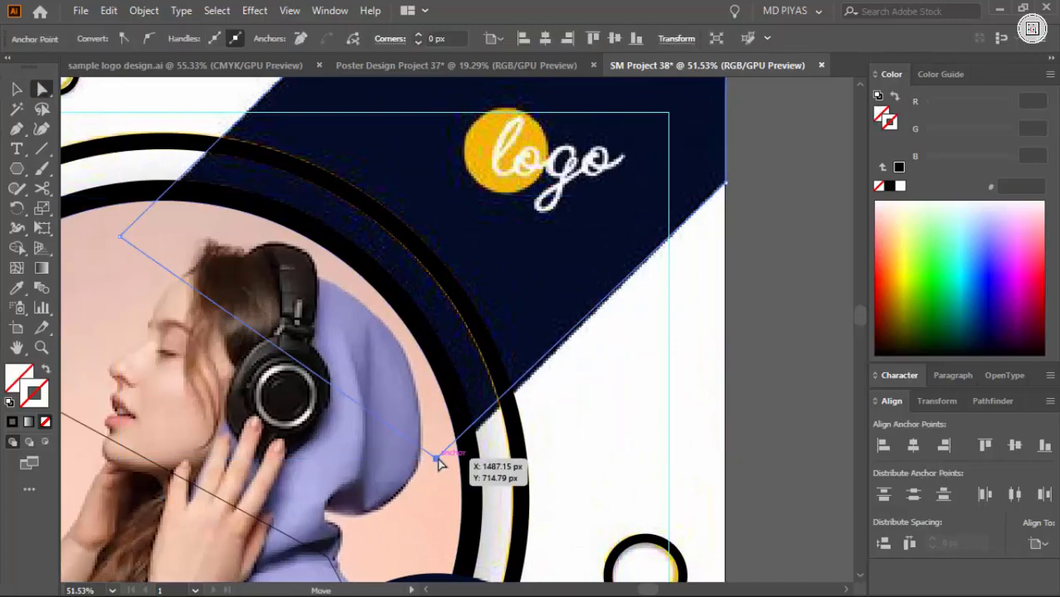
pyautogui.click(617, 375)
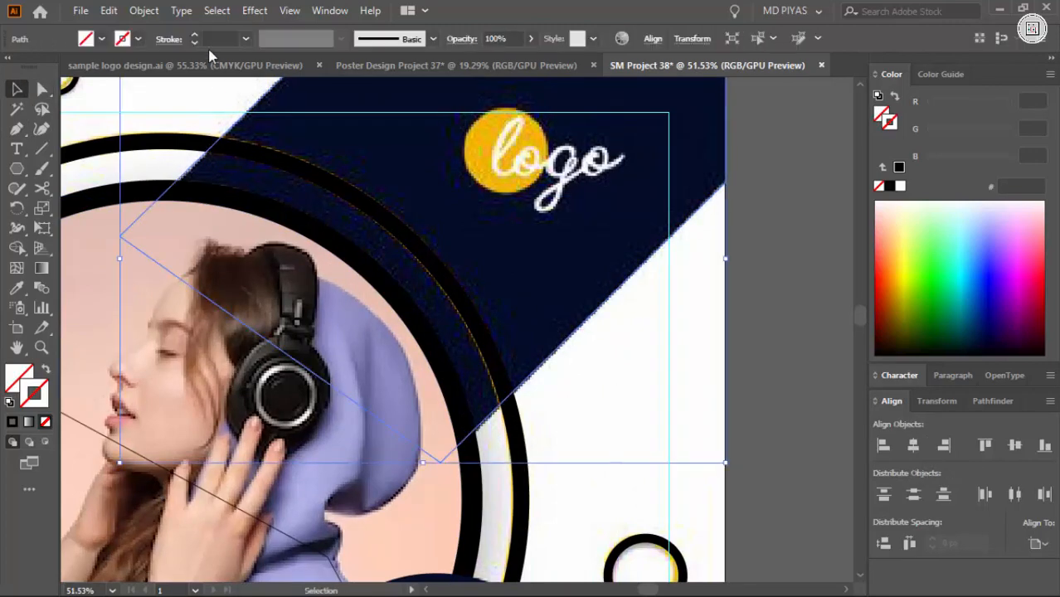
pyautogui.moveTo(362, 452); pyautogui.dragTo(290, 448)
pyautogui.moveTo(290, 448); pyautogui.dragTo(474, 267)
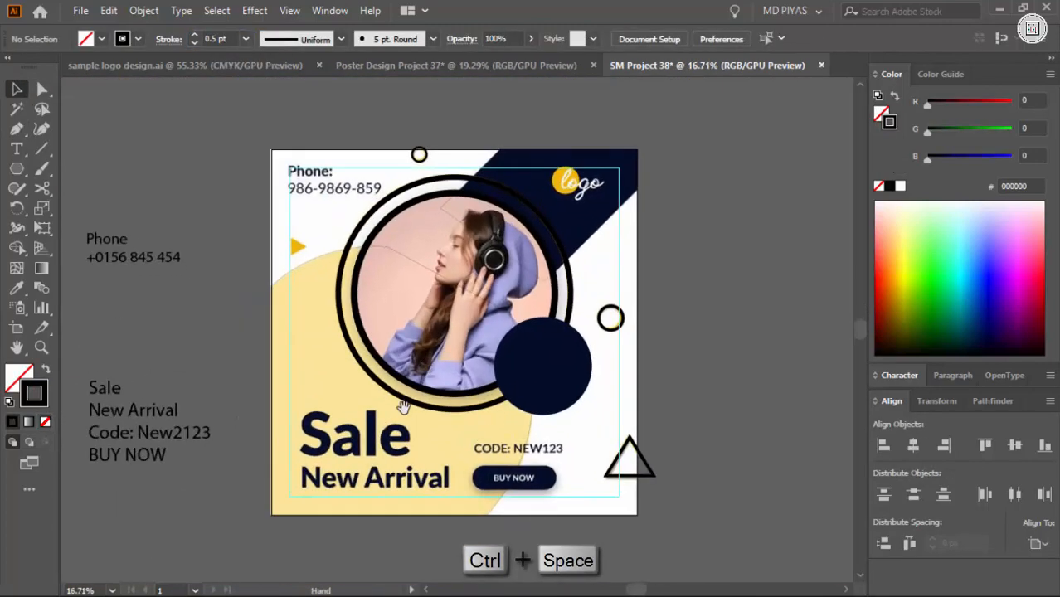
# Draw a rectangle over the reference's BUY NOW button and round its corners into a pill shape
pyautogui.moveTo(402, 407); pyautogui.dragTo(455, 376)
pyautogui.moveTo(349, 362); pyautogui.dragTo(440, 365)
pyautogui.moveTo(19, 173); pyautogui.dragTo(81, 169)
pyautogui.moveTo(497, 375)
pyautogui.mouseDown()
pyautogui.moveTo(549, 372)
pyautogui.moveTo(442, 324)
pyautogui.mouseUp()
pyautogui.moveTo(392, 339); pyautogui.dragTo(506, 365)
pyautogui.moveTo(264, 270)
pyautogui.mouseDown()
pyautogui.moveTo(515, 318)
pyautogui.moveTo(614, 370)
pyautogui.moveTo(604, 366)
pyautogui.mouseUp()
pyautogui.press('a')
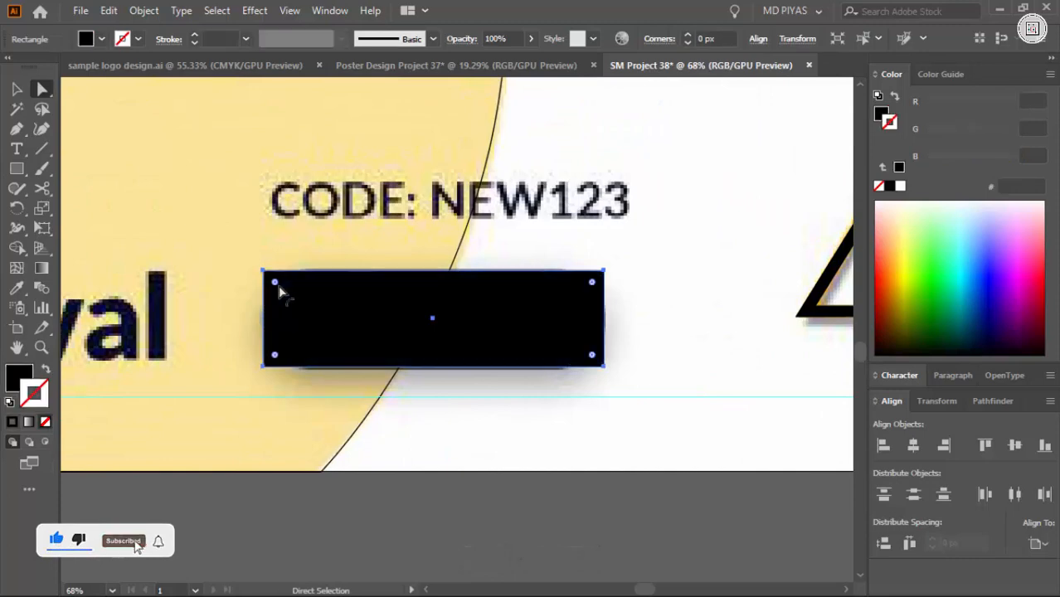
pyautogui.press('v')
pyautogui.click(407, 510)
# Place a copy of the outlined triangle near the reference's small orange triangle, give it a solid black fill and shrink it
pyautogui.moveTo(415, 432); pyautogui.dragTo(324, 425)
pyautogui.moveTo(323, 108); pyautogui.dragTo(477, 267)
pyautogui.moveTo(797, 423); pyautogui.dragTo(464, 209)
pyautogui.moveTo(421, 190)
pyautogui.mouseDown()
pyautogui.moveTo(797, 241)
pyautogui.moveTo(738, 314)
pyautogui.mouseUp()
pyautogui.hotkey('shift', 'x')
pyautogui.moveTo(583, 260); pyautogui.dragTo(509, 331)
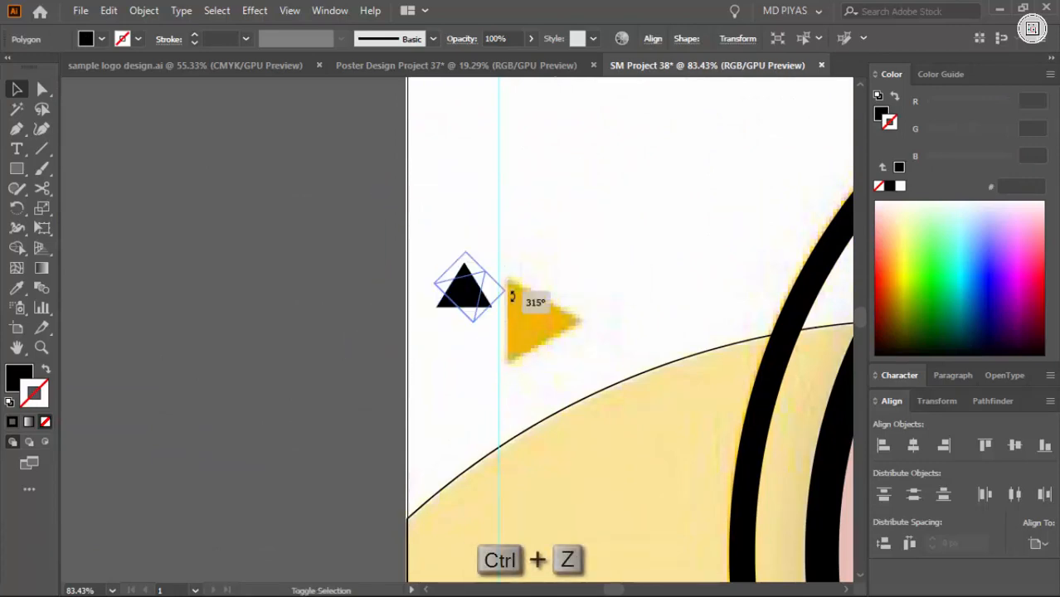
# Rotate the small black triangle to point right and resize it to cover the reference's orange triangle
pyautogui.moveTo(543, 313); pyautogui.dragTo(538, 309)
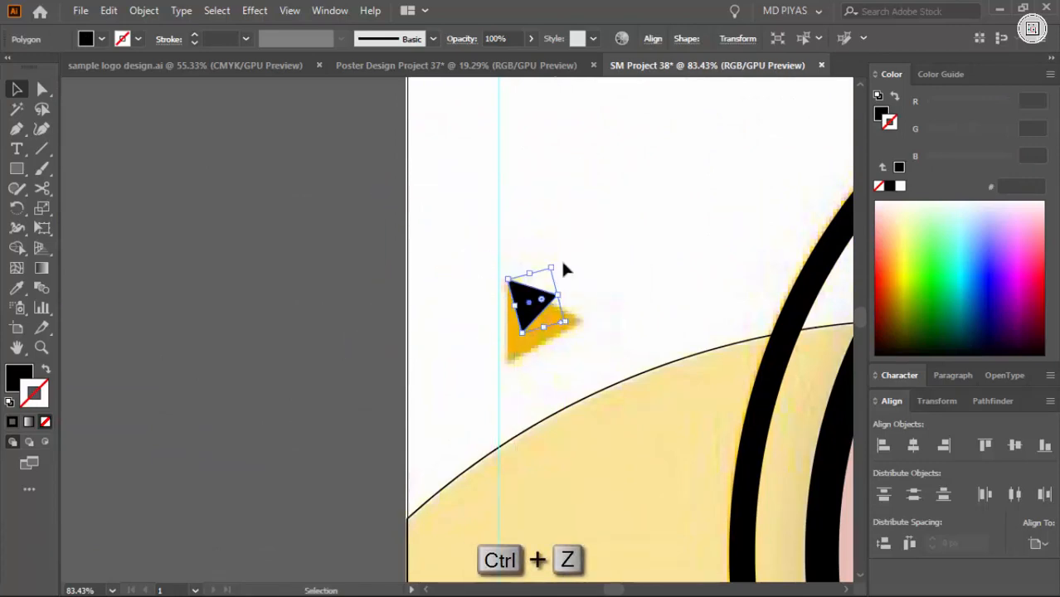
pyautogui.moveTo(560, 261); pyautogui.dragTo(569, 278)
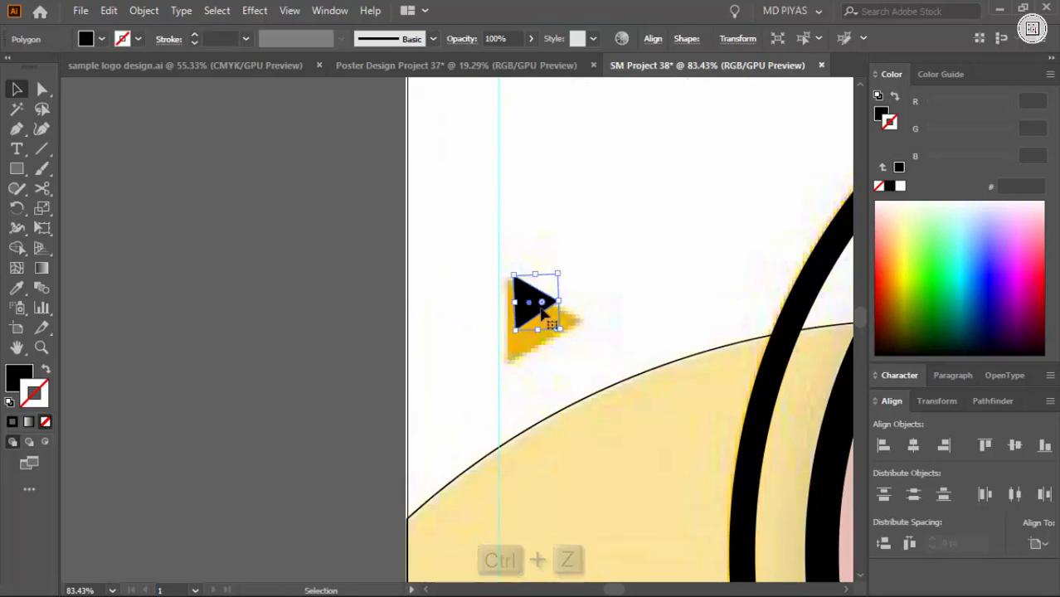
pyautogui.hotkey('ctrl', 'space')
pyautogui.click(541, 307)
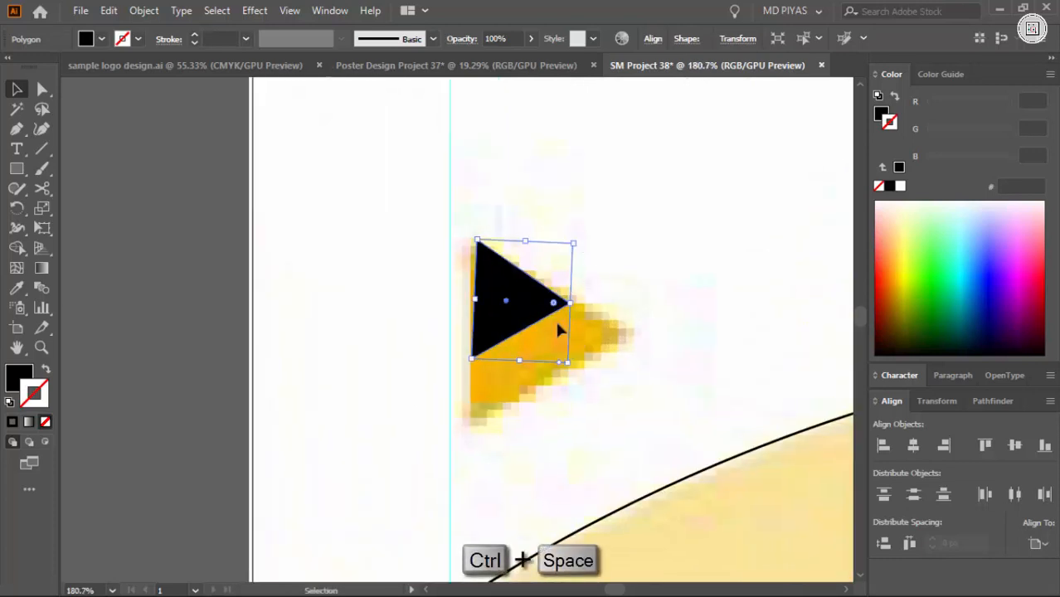
pyautogui.moveTo(570, 360); pyautogui.dragTo(635, 419)
pyautogui.click(677, 344)
# Create a row of three equal black squares above the artboard as colour swatches
pyautogui.hotkey('ctrl', 'space')
pyautogui.moveTo(724, 321); pyautogui.dragTo(538, 294)
pyautogui.moveTo(471, 269); pyautogui.dragTo(231, 409)
pyautogui.moveTo(295, 332)
pyautogui.mouseDown()
pyautogui.moveTo(422, 269)
pyautogui.moveTo(387, 285)
pyautogui.moveTo(407, 299)
pyautogui.moveTo(457, 288)
pyautogui.mouseUp()
pyautogui.press('m')
pyautogui.press('c')
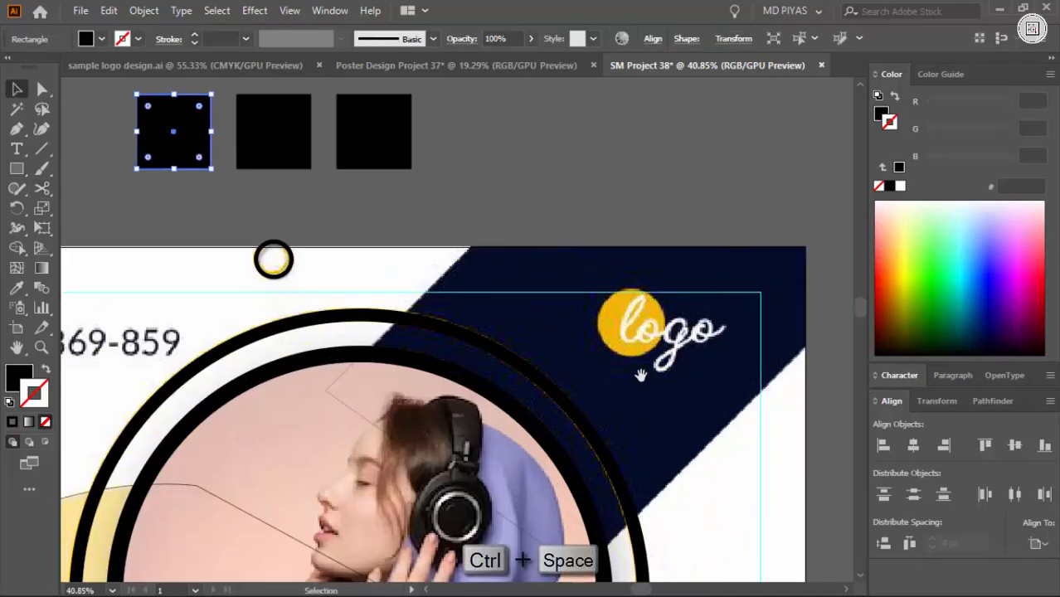
# Colour the first swatch square with the band's navy and the second with the logo's yellow using the Eyedropper
pyautogui.click(585, 260)
pyautogui.press('v')
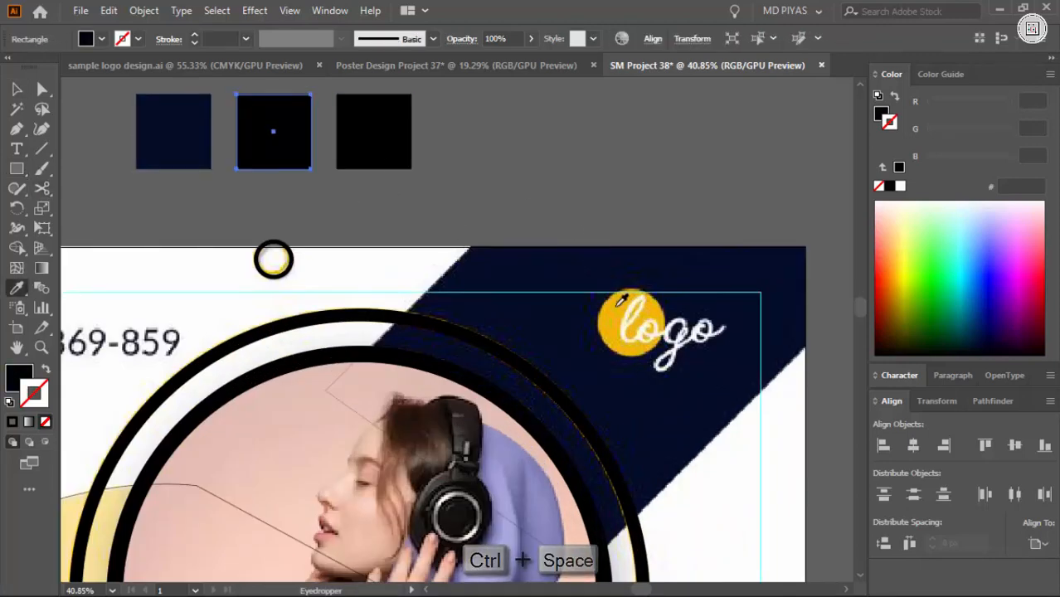
pyautogui.click(618, 304)
pyautogui.moveTo(545, 194); pyautogui.dragTo(478, 308)
pyautogui.moveTo(233, 303); pyautogui.dragTo(206, 347)
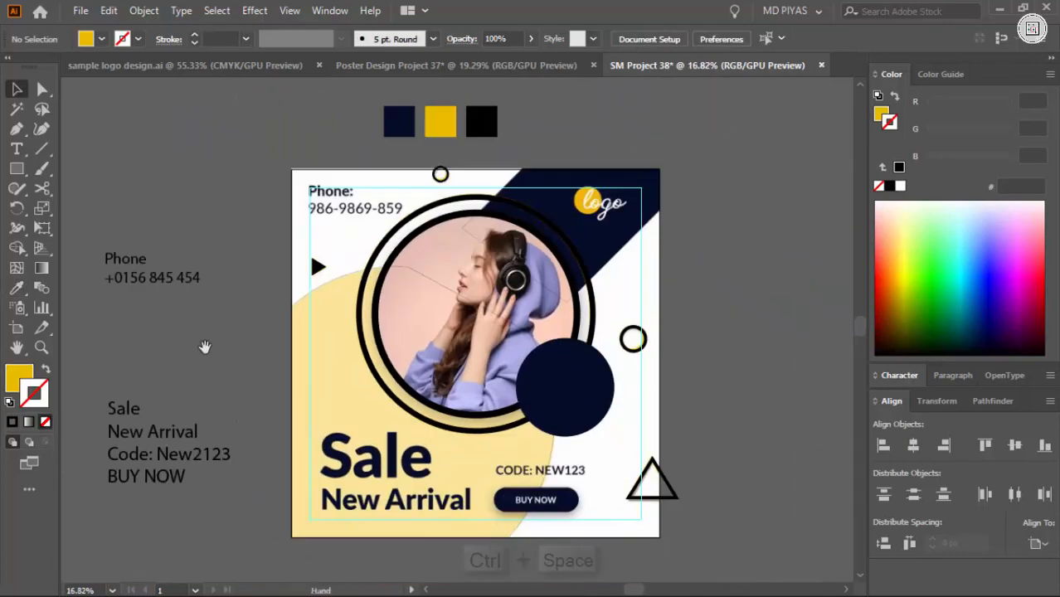
# Unlock the reference design and move it off the artboard, beside the traced shapes
pyautogui.hotkey('ctrl', 'alt', '2')
pyautogui.moveTo(512, 421); pyautogui.dragTo(410, 434)
pyautogui.moveTo(434, 434); pyautogui.dragTo(770, 435)
pyautogui.click(599, 450)
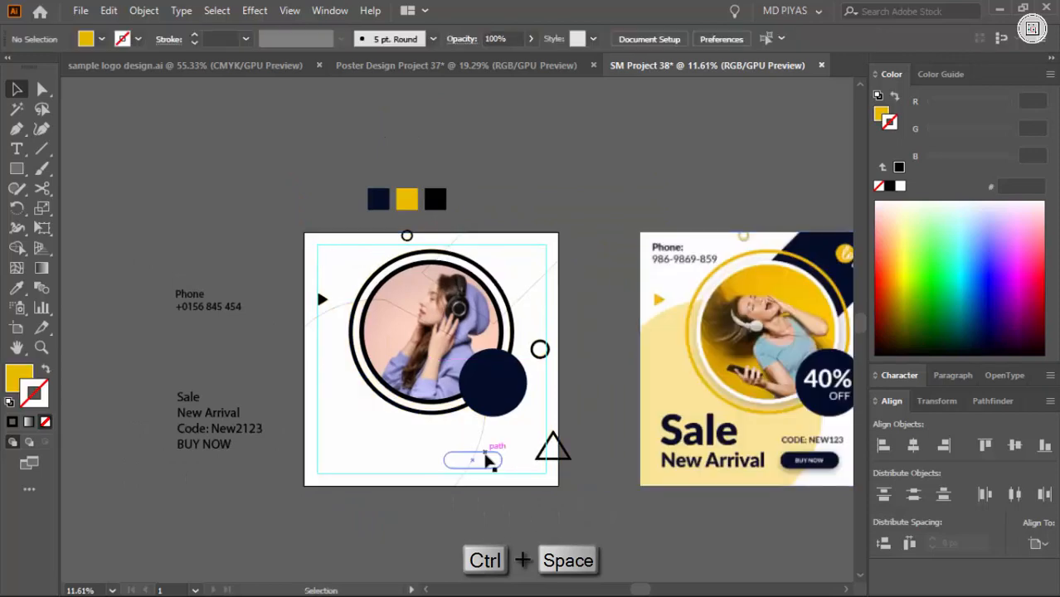
# Swap the stroke to a solid black fill on the button, the large curved shape and the diagonal band
pyautogui.click(488, 455)
pyautogui.hotkey('shift', 'x')
pyautogui.click(483, 436)
pyautogui.hotkey('shift', 'x')
pyautogui.click(524, 296)
pyautogui.hotkey('shift', 'x')
pyautogui.click(539, 344)
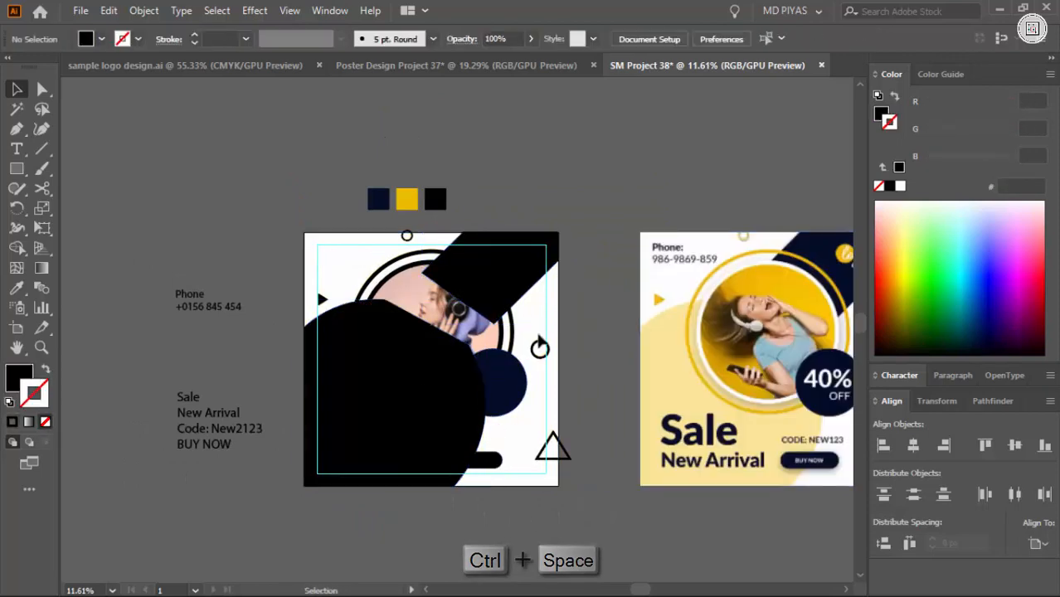
# Send the large curved shape and the diagonal band to the back, behind the photo and rings
pyautogui.click(439, 377)
pyautogui.keyDown('shift'); pyautogui.click(497, 288); pyautogui.keyUp('shift')
pyautogui.hotkey('ctrl', 'shift', '[')
pyautogui.click(602, 330)
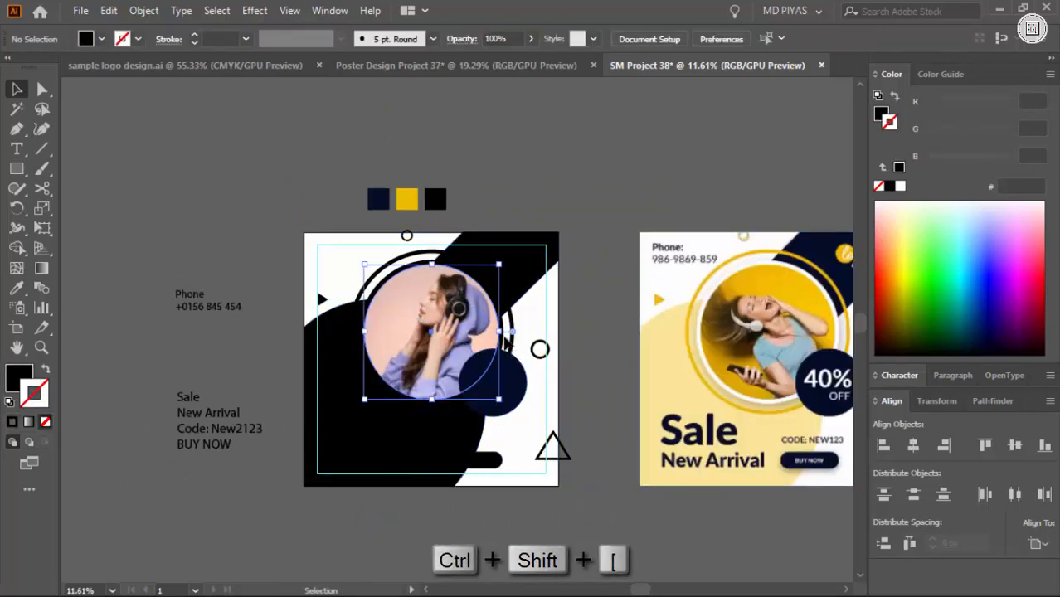
# Recolour the ring directly around the photo white (FFFFFF) and the outer ring with the swatch yellow (ECBD00)
pyautogui.click(507, 339)
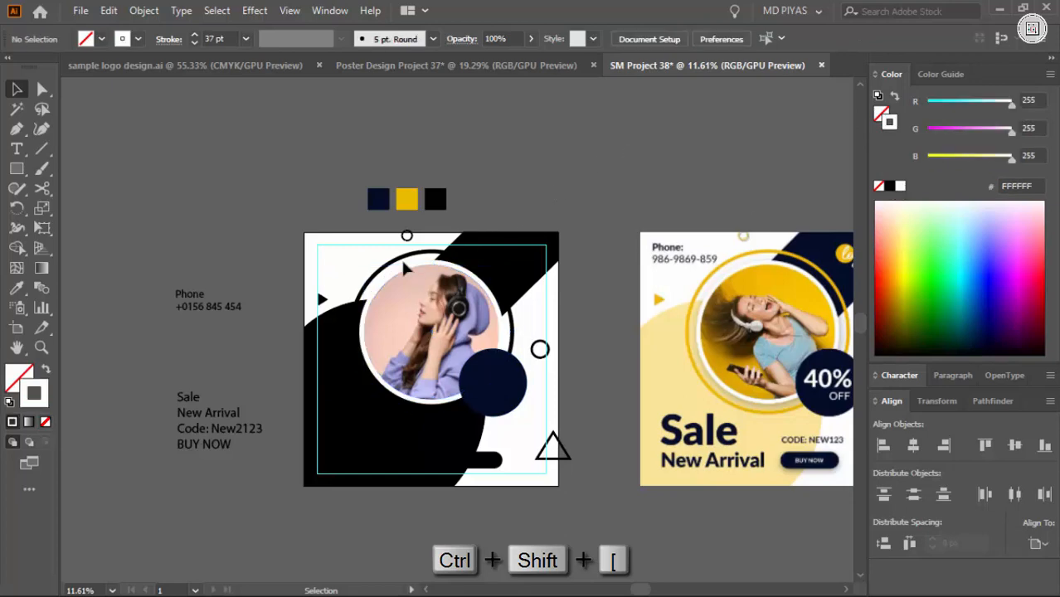
pyautogui.click(403, 262)
pyautogui.press('i')
pyautogui.click(410, 199)
pyautogui.hotkey('ctrl', 'shift', '[')
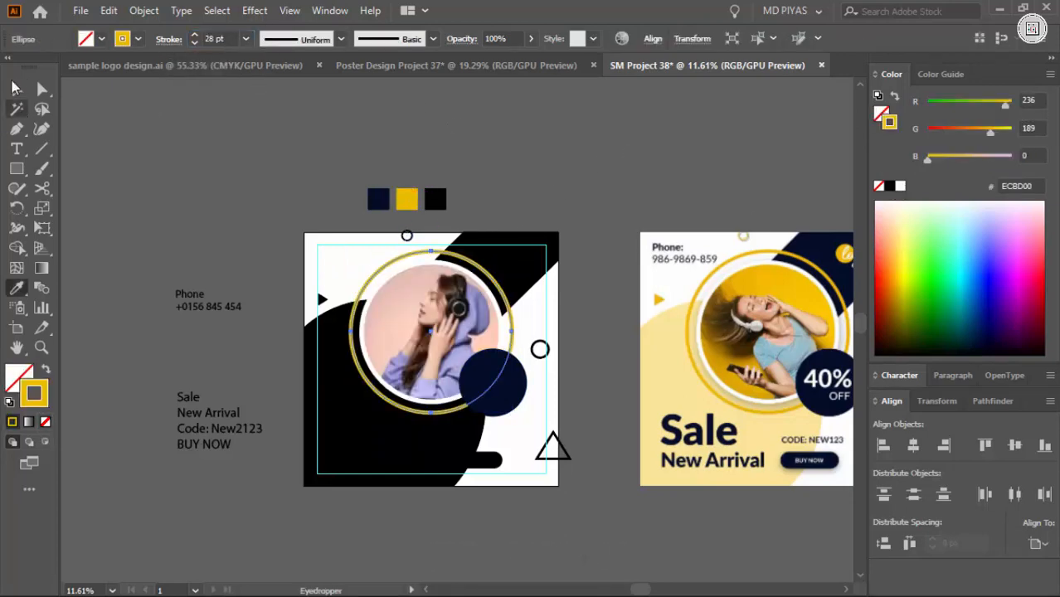
pyautogui.click(226, 167)
# Fill the upper-right diagonal band with the navy swatch colour using the Eyedropper
pyautogui.hotkey('ctrl', 'space')
pyautogui.moveTo(383, 330); pyautogui.dragTo(360, 286)
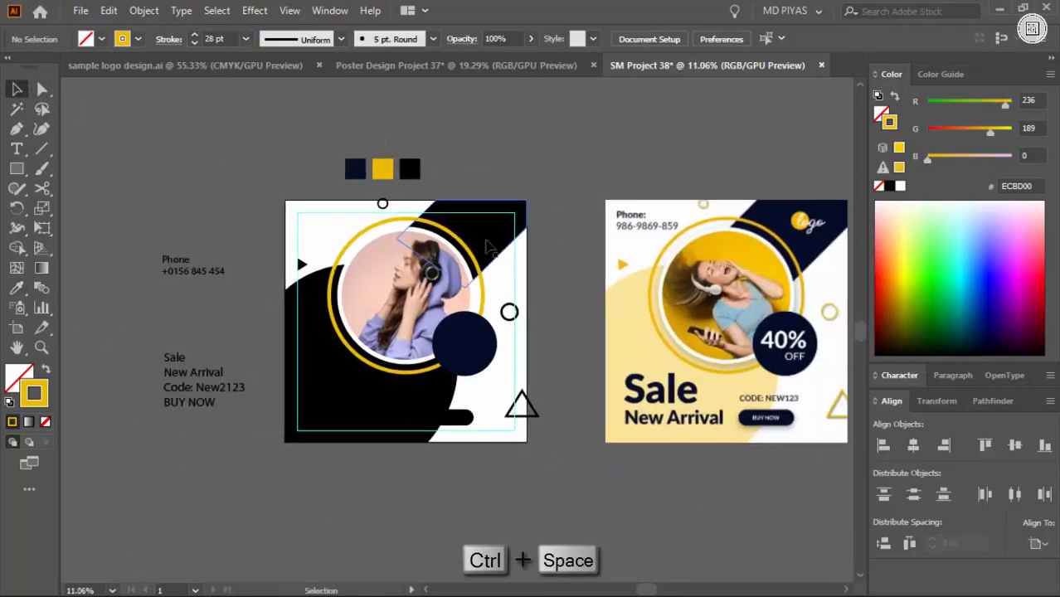
pyautogui.click(488, 244)
pyautogui.press('i')
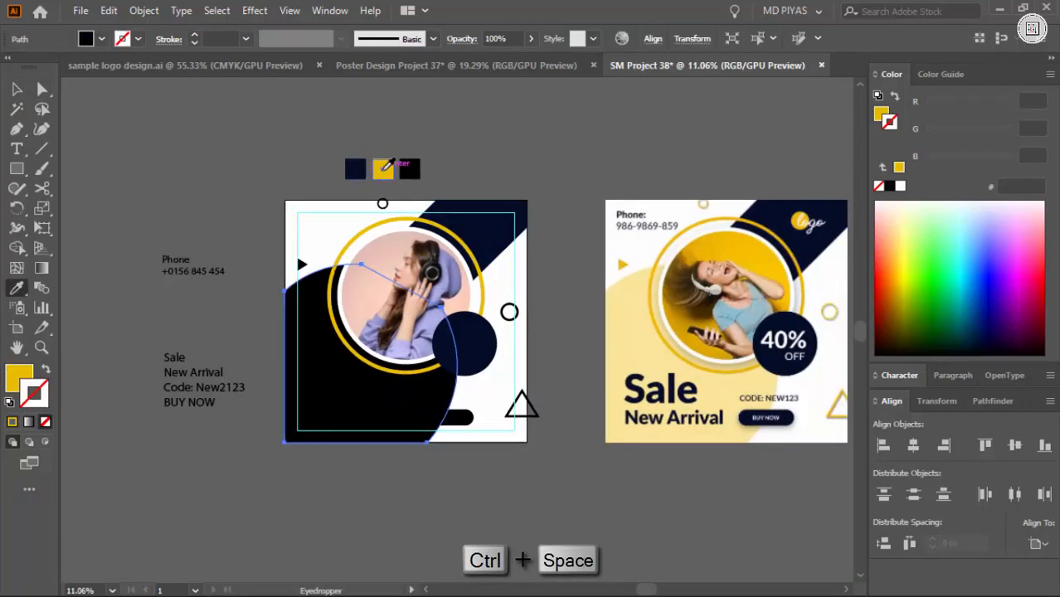
# Fill the large curved shape with the pale yellow sampled from the matching shape in the reference image
pyautogui.click(383, 169)
pyautogui.press('v')
pyautogui.press('i')
pyautogui.click(635, 344)
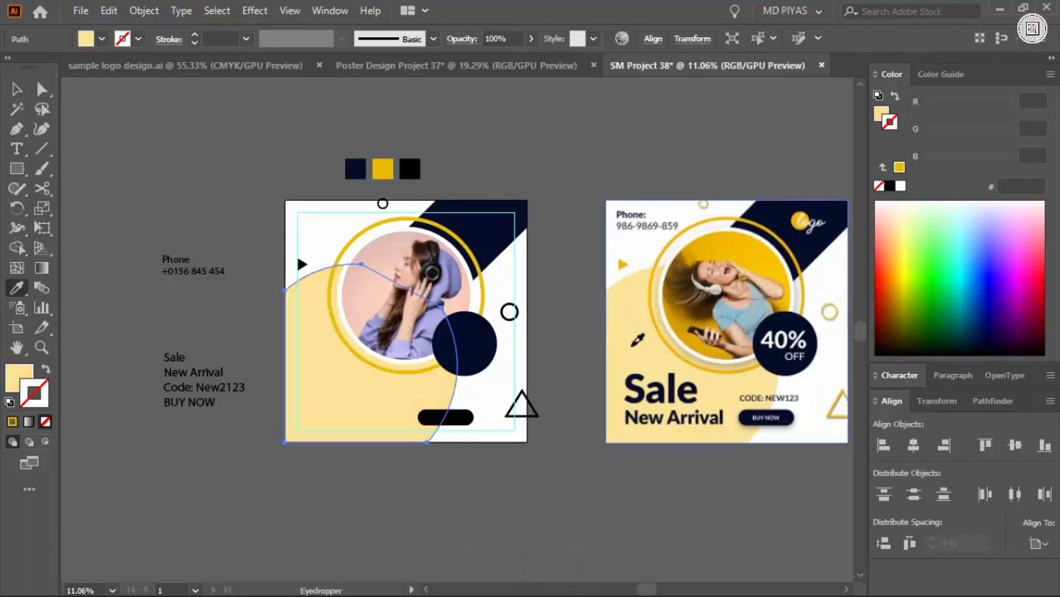
# Set the leading of the two-line phone text beside the artboard to 82 pt
pyautogui.hotkey('ctrl', 'space')
pyautogui.moveTo(580, 332); pyautogui.dragTo(544, 338)
pyautogui.moveTo(260, 296); pyautogui.dragTo(286, 322)
pyautogui.click(207, 316)
pyautogui.click(896, 376)
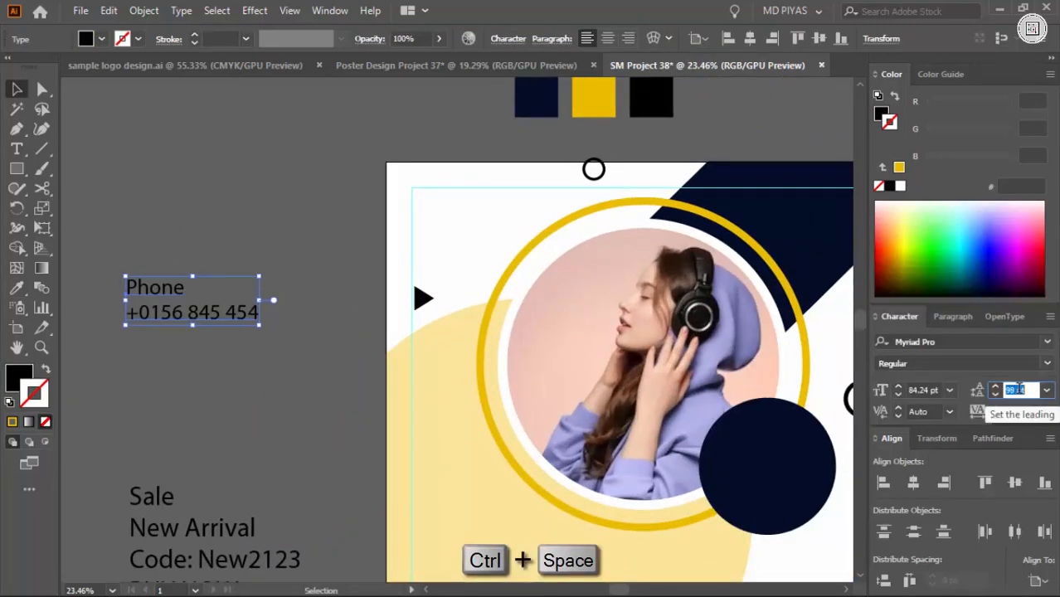
pyautogui.click(300, 433)
# Add a colon after the word "Phone" in the phone text
pyautogui.press('space')
pyautogui.moveTo(377, 389); pyautogui.dragTo(152, 408)
pyautogui.hotkey('ctrl', 'space')
pyautogui.moveTo(216, 357); pyautogui.dragTo(274, 336)
pyautogui.press('t')
pyautogui.click(395, 307)
pyautogui.write(':')
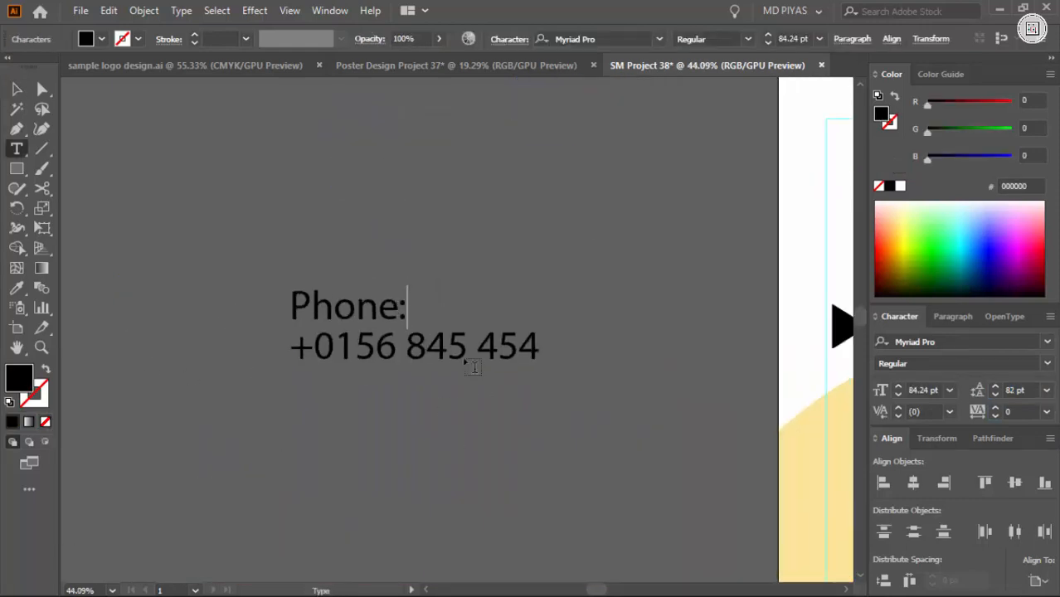
# Change the whole phone text to the Roboto font in the Regular style
pyautogui.press('Escape')
pyautogui.click(925, 342)
pyautogui.write('roboto')
pyautogui.press('Return')
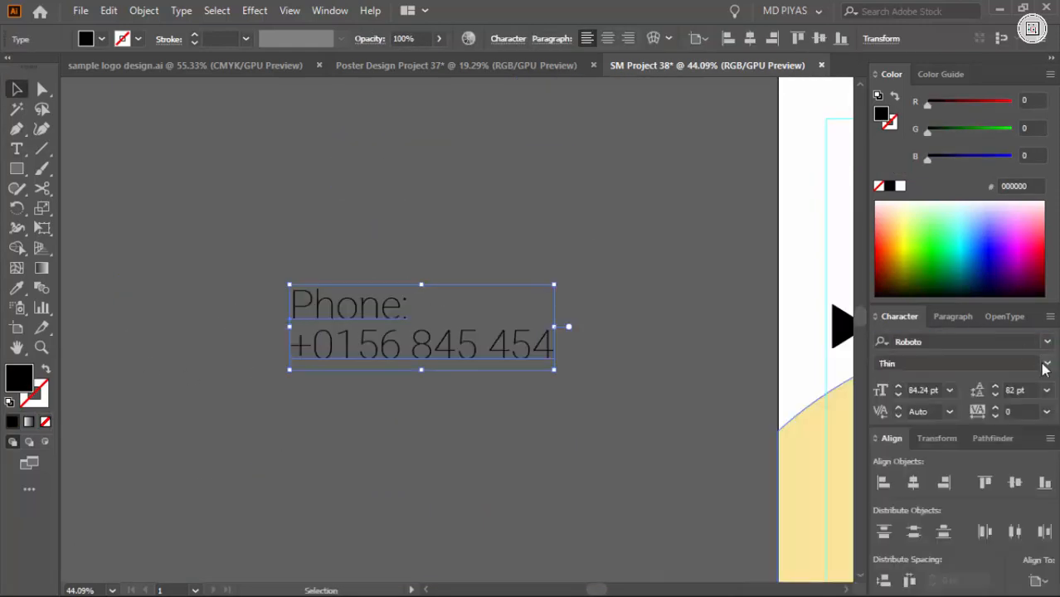
pyautogui.click(1045, 366)
pyautogui.click(913, 456)
pyautogui.click(382, 478)
# Set only the "Phone:" line to the Bold style
pyautogui.press('t')
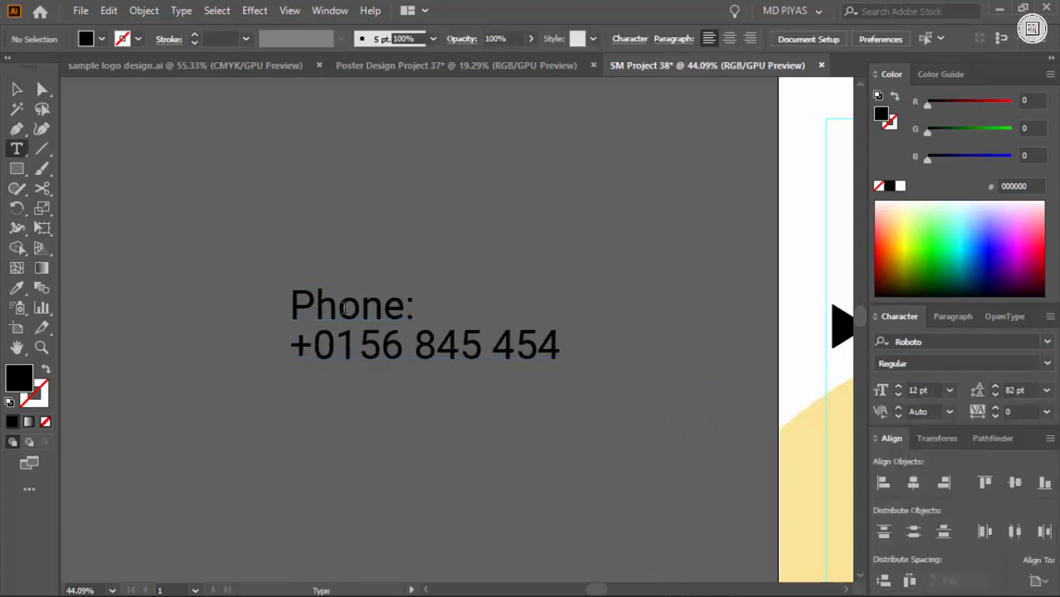
pyautogui.tripleClick(347, 307)
pyautogui.click(1047, 363)
pyautogui.click(913, 525)
pyautogui.keyDown('ctrl'); pyautogui.click(571, 463); pyautogui.keyUp('ctrl')
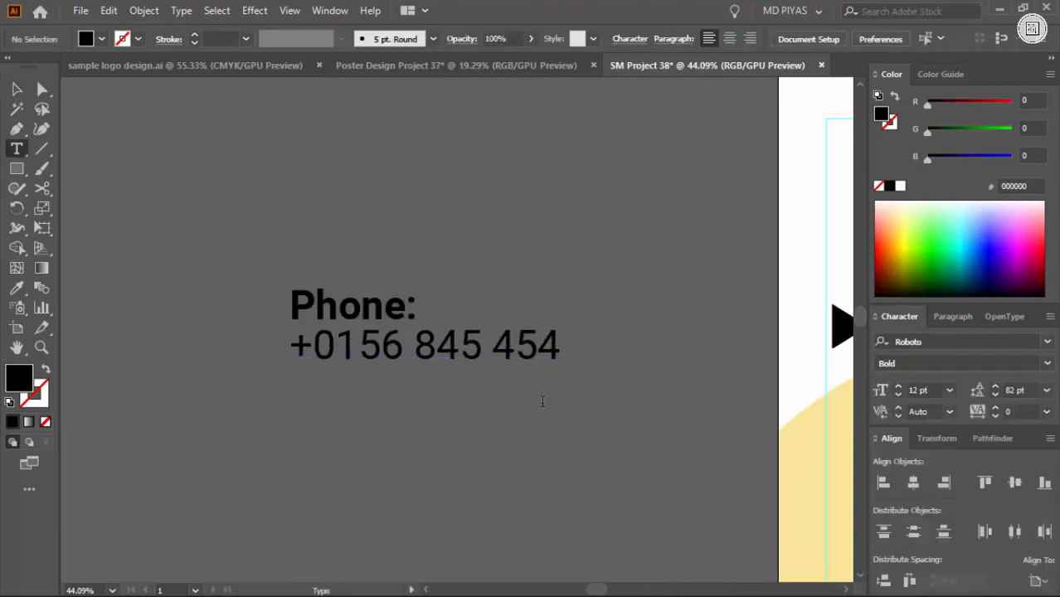
pyautogui.click(542, 402)
# Increase the leading of the phone text to 92 pt
pyautogui.press('Escape')
pyautogui.moveTo(570, 357); pyautogui.dragTo(395, 344)
pyautogui.click(357, 312)
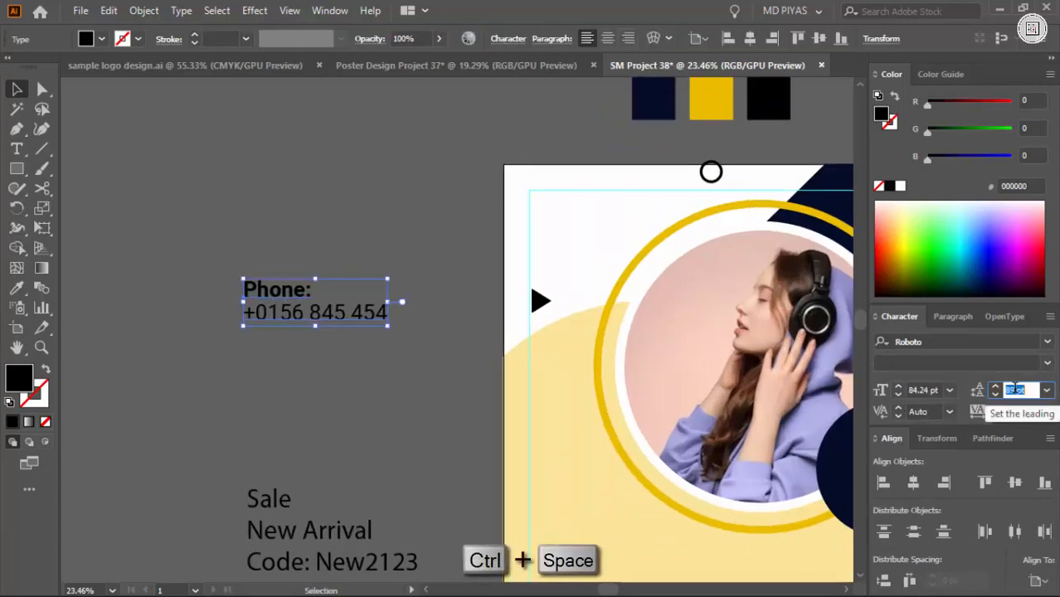
pyautogui.click(445, 369)
# Move the phone text onto the artboard's upper-left corner, as in the reference design
pyautogui.moveTo(336, 316); pyautogui.dragTo(624, 227)
pyautogui.click(473, 257)
pyautogui.moveTo(543, 277); pyautogui.dragTo(357, 282)
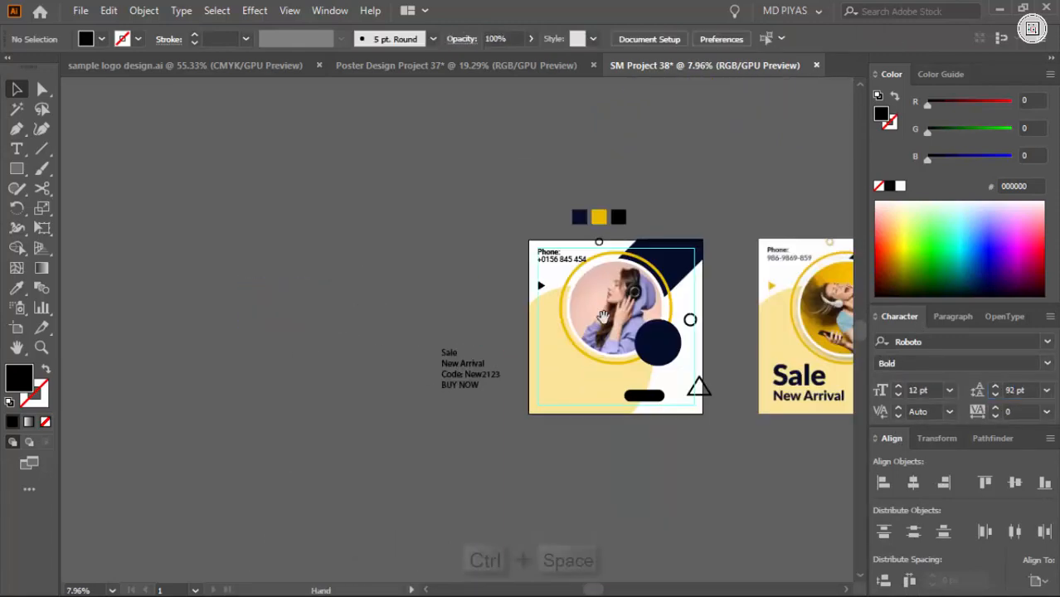
pyautogui.moveTo(663, 307); pyautogui.dragTo(747, 307)
pyautogui.moveTo(821, 290); pyautogui.dragTo(645, 359)
# Align the phone text with the upper-left corner of the margin guides
pyautogui.moveTo(210, 278); pyautogui.dragTo(323, 286)
pyautogui.moveTo(350, 335); pyautogui.dragTo(350, 325)
pyautogui.moveTo(251, 259); pyautogui.dragTo(349, 269)
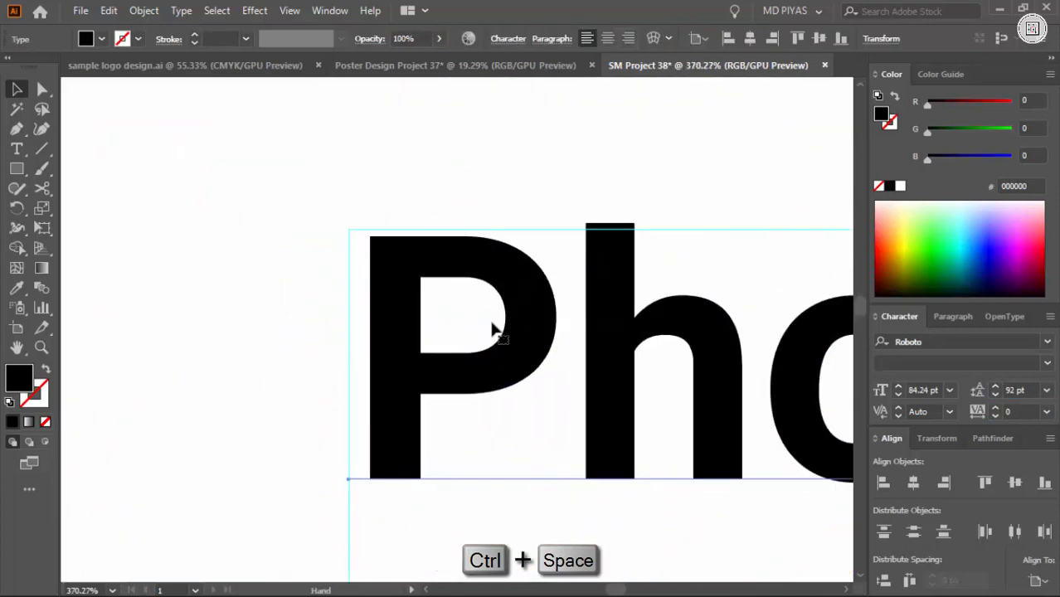
pyautogui.moveTo(501, 337); pyautogui.dragTo(478, 337)
pyautogui.moveTo(485, 343); pyautogui.dragTo(485, 336)
pyautogui.moveTo(573, 320); pyautogui.dragTo(481, 330)
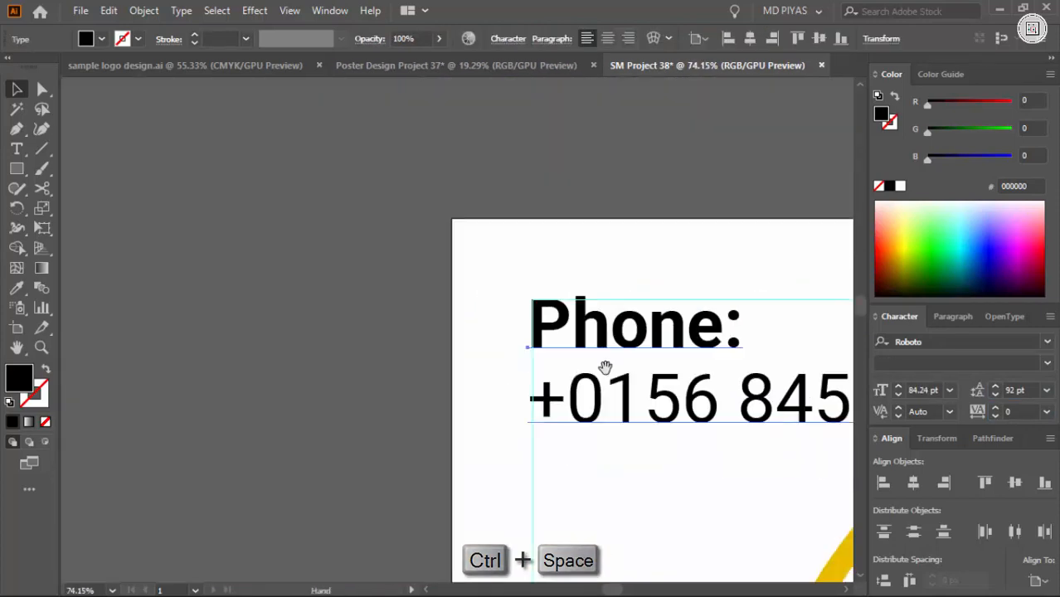
pyautogui.moveTo(605, 367); pyautogui.dragTo(166, 345)
pyautogui.moveTo(524, 421); pyautogui.dragTo(486, 415)
pyautogui.click(528, 456)
# Scale the phone text down proportionally, keeping it at the upper-left corner of the margin guides
pyautogui.moveTo(510, 373); pyautogui.dragTo(405, 330)
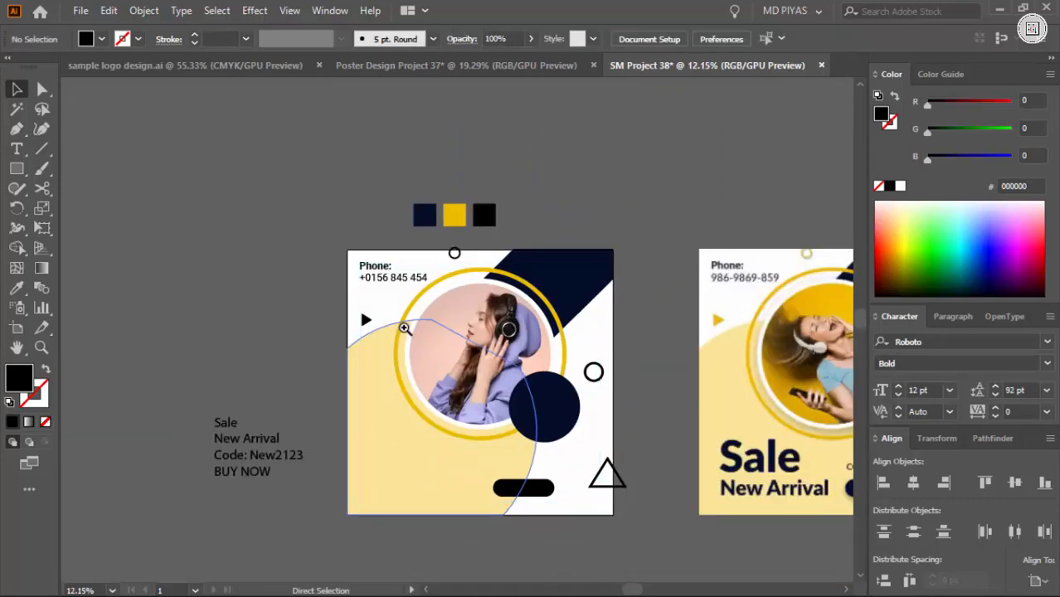
pyautogui.moveTo(329, 296); pyautogui.dragTo(558, 317)
pyautogui.moveTo(418, 245); pyautogui.dragTo(492, 303)
pyautogui.click(492, 304)
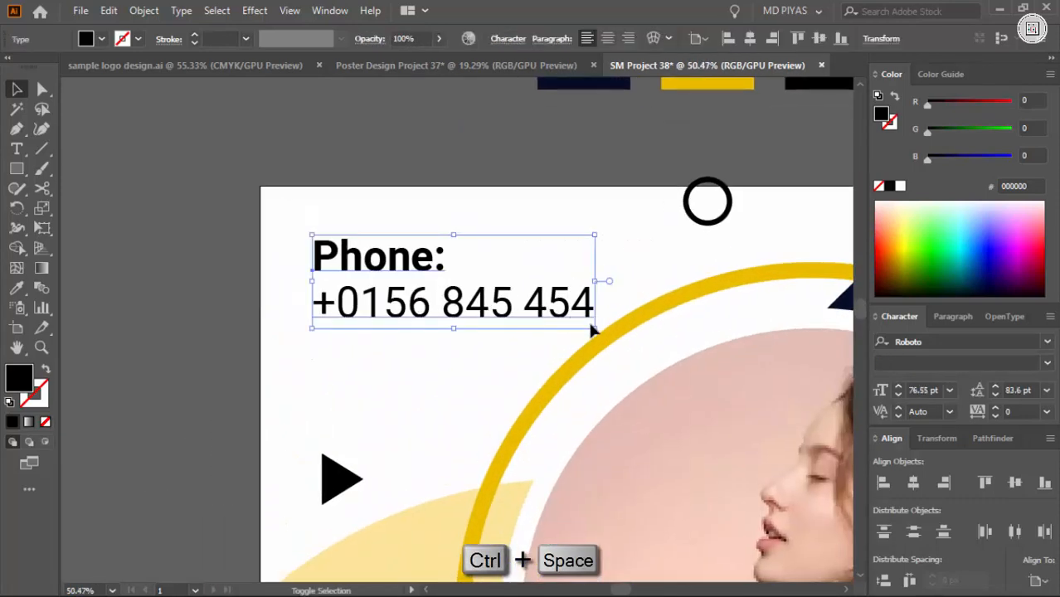
pyautogui.moveTo(594, 329); pyautogui.dragTo(547, 317)
pyautogui.click(489, 350)
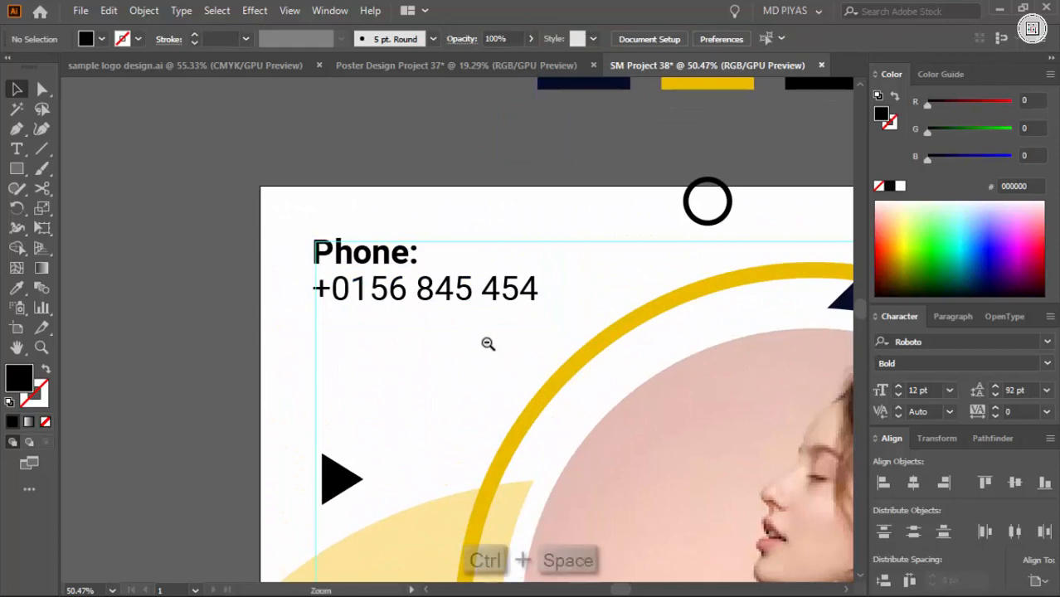
# Split "Sale" and "New Arrival" out of the copy block into two separate text objects below the artboard
pyautogui.moveTo(485, 343); pyautogui.dragTo(347, 359)
pyautogui.doubleClick(134, 320)
pyautogui.hotkey('ctrl', 'c')
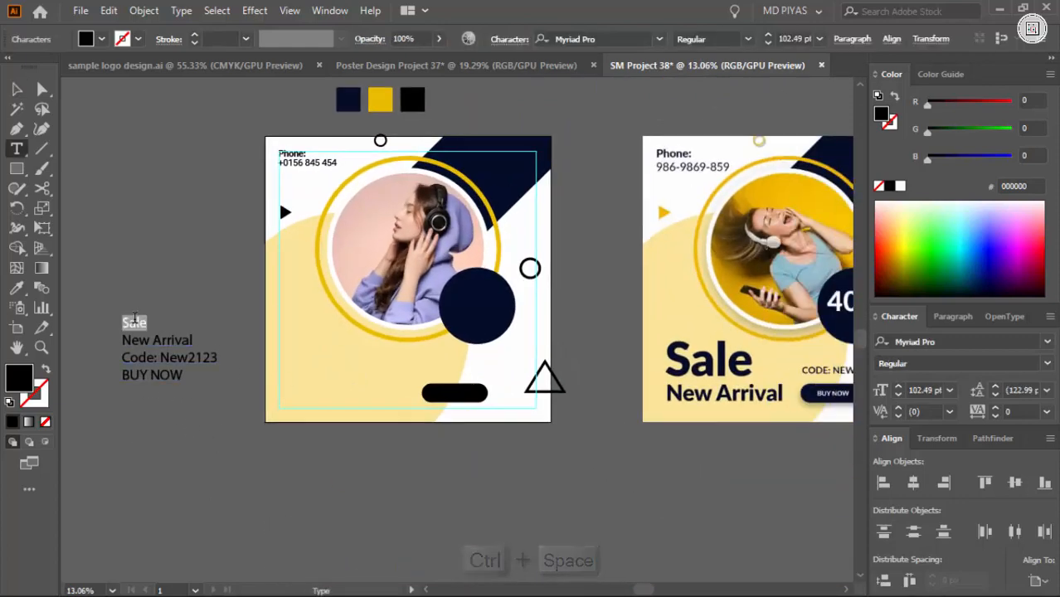
pyautogui.click(259, 473)
pyautogui.hotkey('ctrl', 'v')
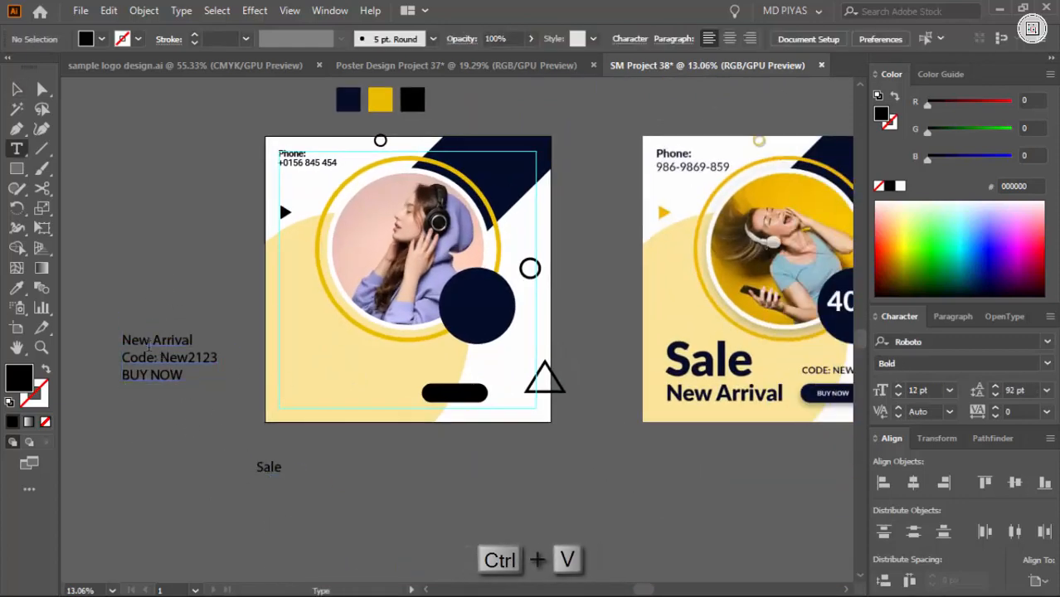
pyautogui.moveTo(123, 340); pyautogui.dragTo(198, 343)
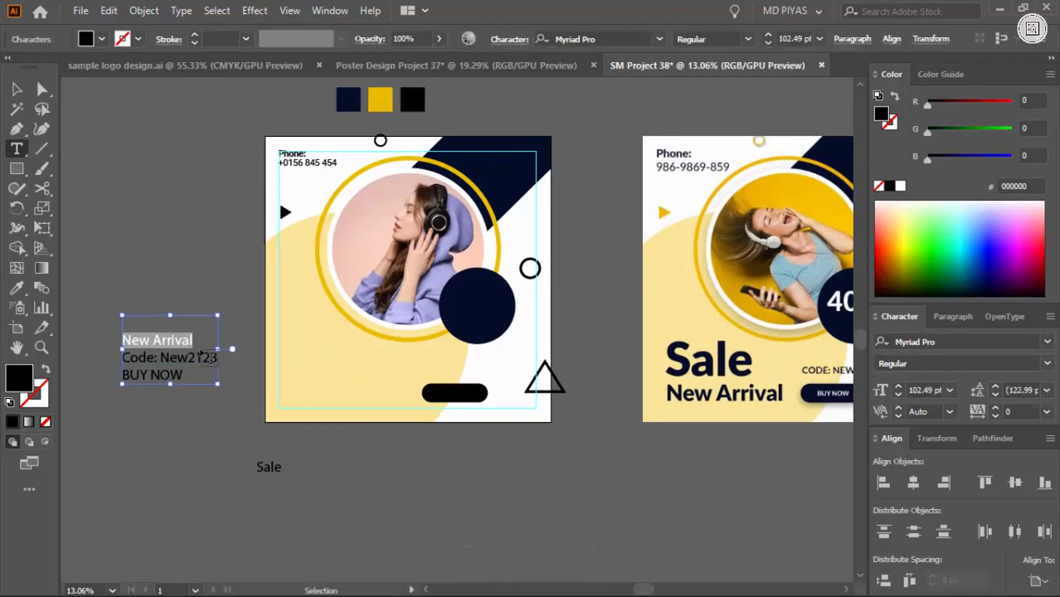
pyautogui.keyDown('ctrl'); pyautogui.click(272, 496); pyautogui.keyUp('ctrl')
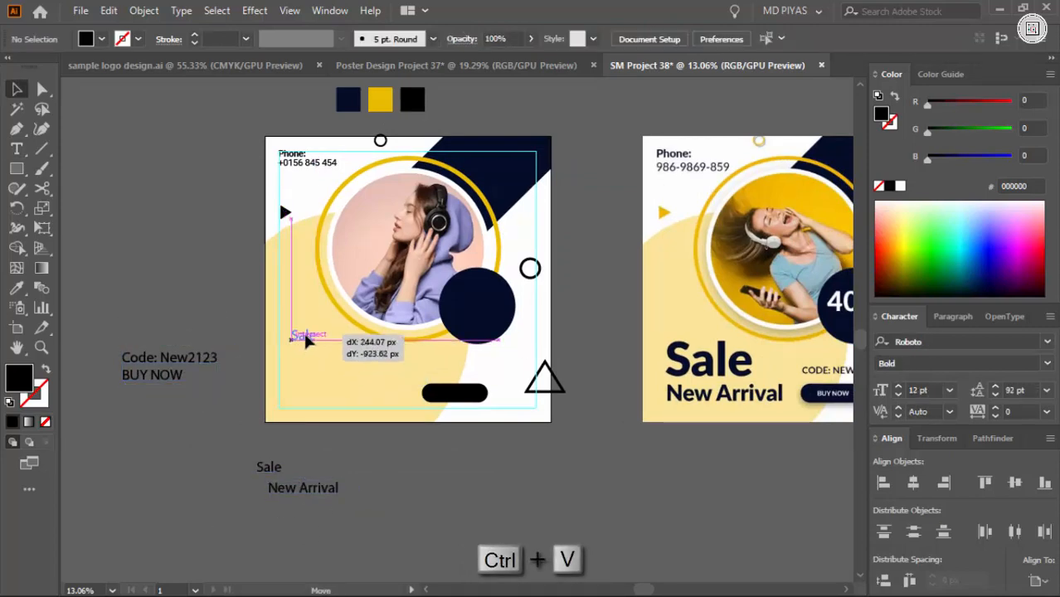
# Move "Sale" onto the artboard's lower-left area and copy the phone number's text style to "Sale" and "New Arrival"
pyautogui.moveTo(302, 337); pyautogui.dragTo(302, 339)
pyautogui.moveTo(310, 341); pyautogui.dragTo(374, 392)
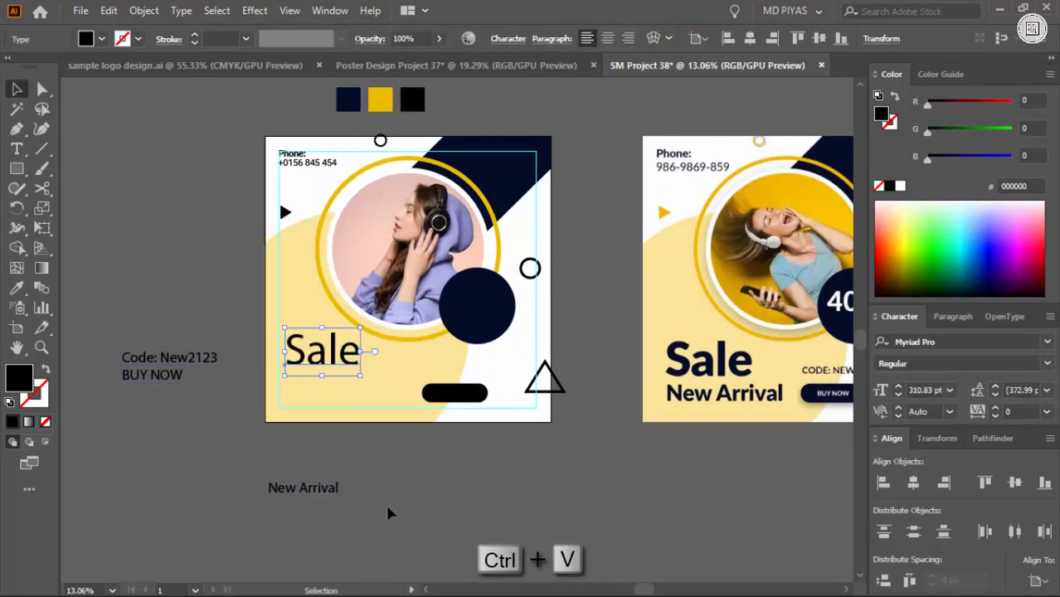
pyautogui.keyDown('shift'); pyautogui.click(319, 488); pyautogui.keyUp('shift')
pyautogui.press('u')
pyautogui.click(224, 257)
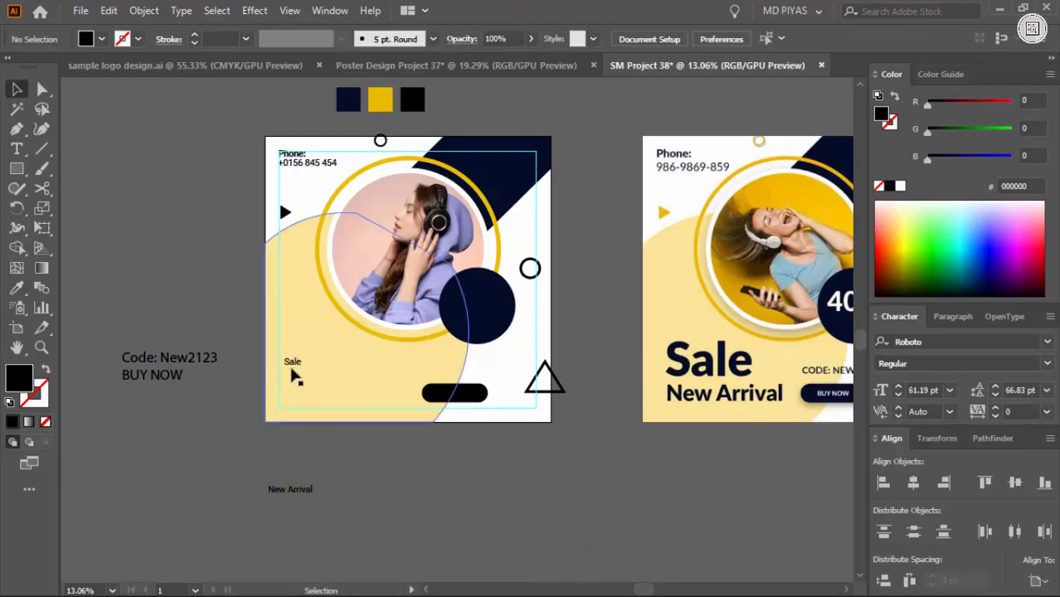
# Enlarge the "Sale" text into a large heading and place it against the left margin guide below the photo
pyautogui.moveTo(373, 400); pyautogui.dragTo(429, 436)
pyautogui.click(402, 446)
pyautogui.hotkey('ctrl', 'space')
pyautogui.moveTo(286, 399); pyautogui.dragTo(365, 395)
pyautogui.moveTo(382, 390); pyautogui.dragTo(371, 333)
pyautogui.click(394, 464)
# Set the "Sale" heading to the Roboto Black style
pyautogui.click(413, 344)
pyautogui.click(1048, 364)
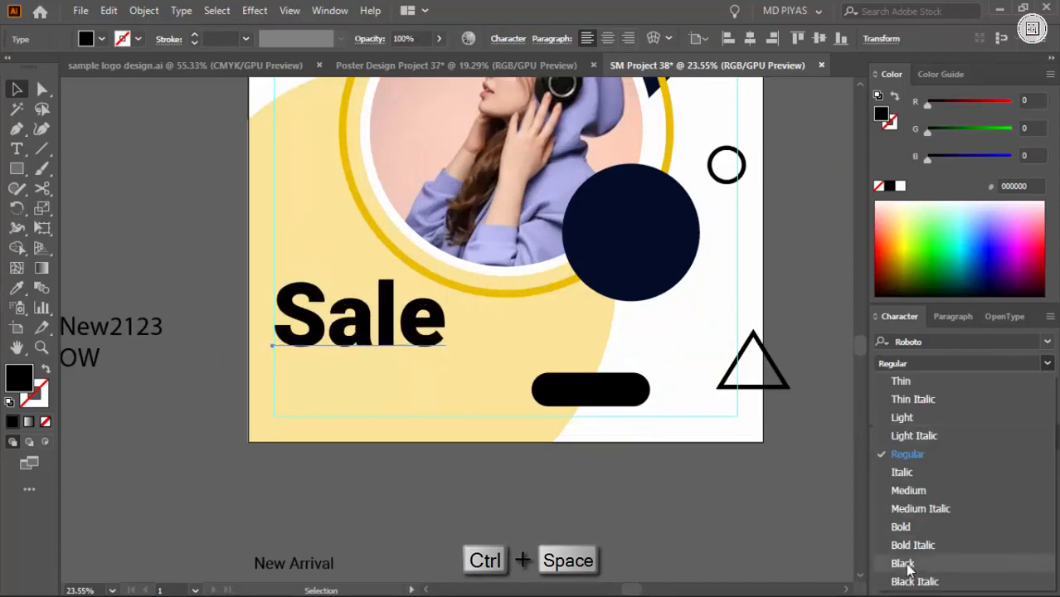
pyautogui.click(908, 564)
pyautogui.click(548, 490)
# Change the case of the "Sale" heading to uppercase
pyautogui.hotkey('ctrl', 'space')
pyautogui.moveTo(515, 427); pyautogui.dragTo(300, 466)
pyautogui.moveTo(630, 507); pyautogui.dragTo(433, 445)
pyautogui.moveTo(197, 267); pyautogui.dragTo(360, 402)
pyautogui.click(327, 348)
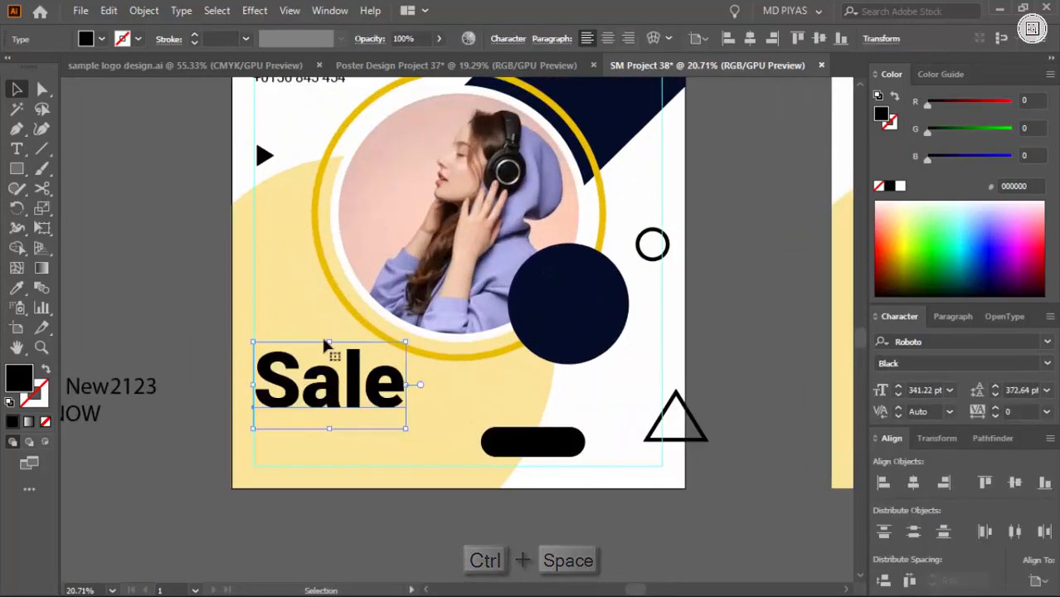
pyautogui.click(181, 10)
pyautogui.moveTo(249, 270)
pyautogui.click(465, 273)
pyautogui.click(195, 274)
# Scale the "SALE" heading down to about 276 pt
pyautogui.hotkey('ctrl', 'space')
pyautogui.moveTo(239, 253); pyautogui.dragTo(332, 265)
pyautogui.moveTo(415, 514); pyautogui.dragTo(406, 253)
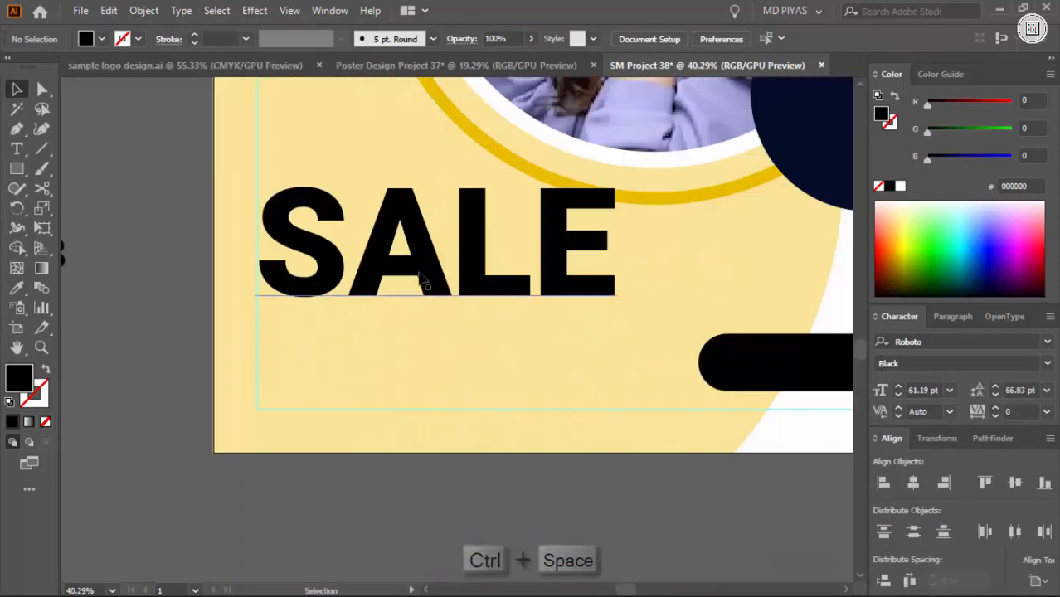
pyautogui.click(531, 255)
pyautogui.moveTo(617, 251); pyautogui.dragTo(547, 251)
pyautogui.moveTo(517, 247); pyautogui.dragTo(518, 271)
pyautogui.click(130, 249)
pyautogui.moveTo(152, 258); pyautogui.dragTo(616, 299)
pyautogui.hotkey('ctrl', 'space')
pyautogui.moveTo(412, 315); pyautogui.dragTo(410, 316)
pyautogui.hotkey('ctrl', 'space')
pyautogui.moveTo(346, 336); pyautogui.dragTo(519, 380)
pyautogui.moveTo(519, 380); pyautogui.dragTo(491, 382)
# Fine-tune the position of the "SALE" heading along the left margin guide
pyautogui.hotkey('ctrl', 'space')
pyautogui.moveTo(523, 332); pyautogui.dragTo(52, 442)
pyautogui.click(249, 280)
pyautogui.hotkey('ctrl', 'space')
pyautogui.moveTo(249, 280); pyautogui.dragTo(91, 406)
pyautogui.moveTo(339, 276); pyautogui.dragTo(780, 307)
pyautogui.moveTo(478, 313); pyautogui.dragTo(476, 322)
pyautogui.moveTo(608, 307); pyautogui.dragTo(81, 397)
pyautogui.moveTo(533, 365); pyautogui.dragTo(578, 372)
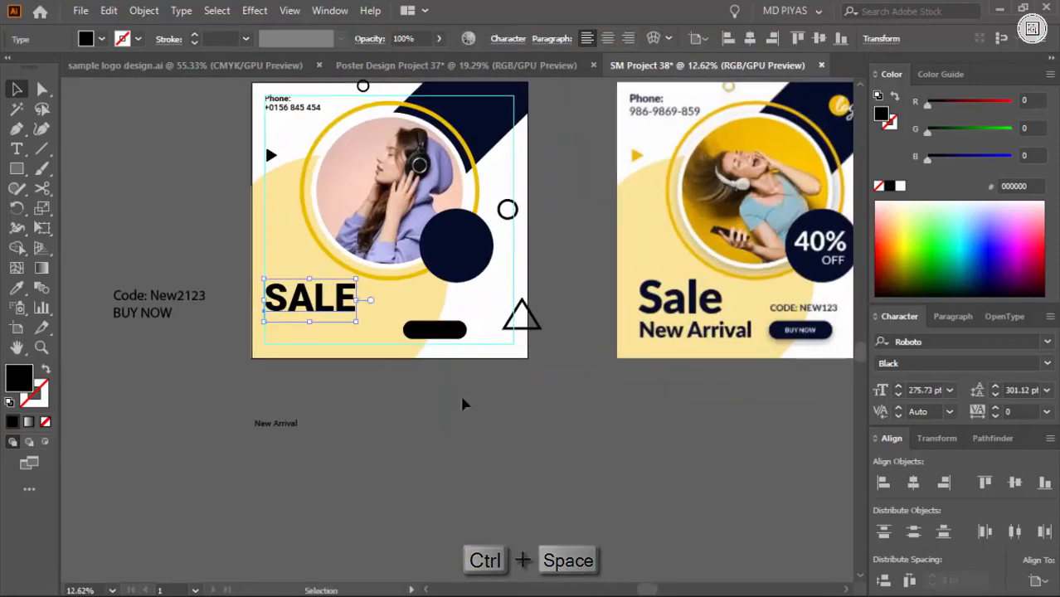
# Move "New Arrival" directly under the "SALE" heading and enlarge it to about 174 pt
pyautogui.click(458, 401)
pyautogui.moveTo(290, 324); pyautogui.dragTo(291, 323)
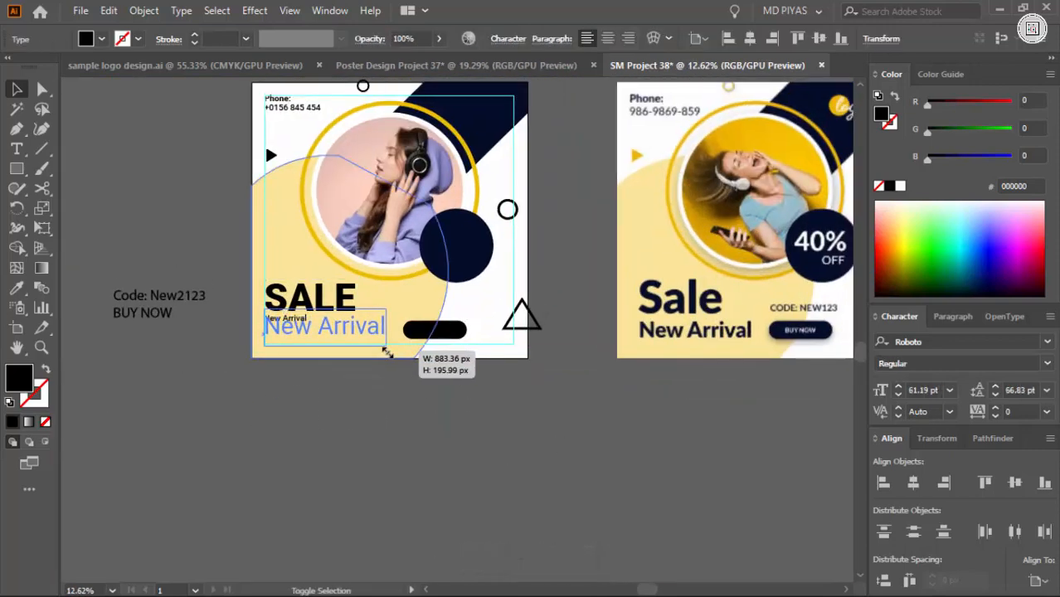
pyautogui.moveTo(387, 354); pyautogui.dragTo(388, 354)
# Set the "New Arrival" text to the Bold Italic style
pyautogui.hotkey('ctrl', 'space')
pyautogui.click(292, 342)
pyautogui.click(1047, 363)
pyautogui.click(921, 543)
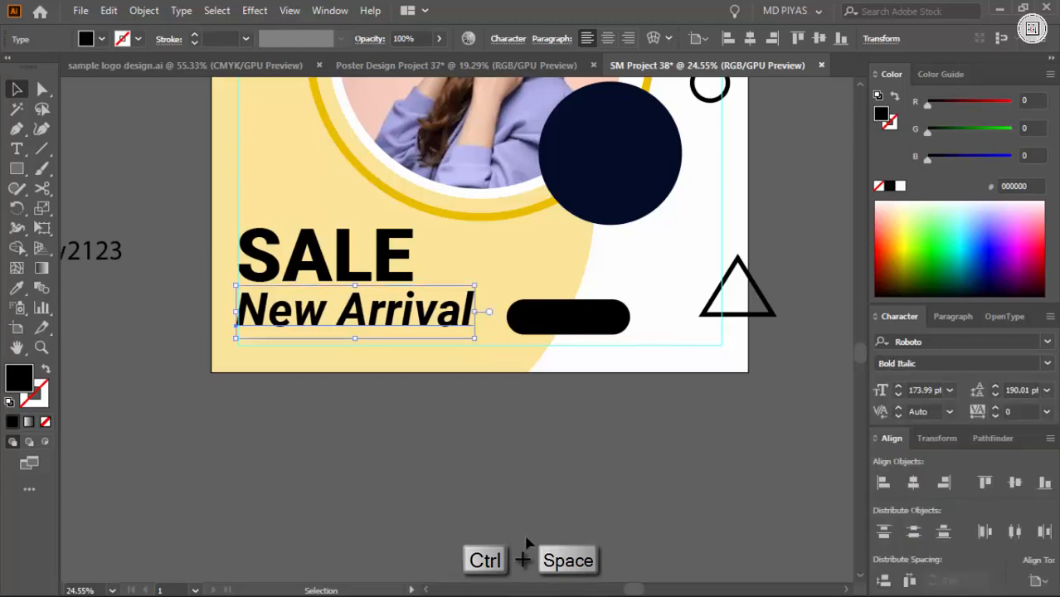
pyautogui.hotkey('ctrl', 'space')
pyautogui.moveTo(394, 274); pyautogui.dragTo(422, 272)
pyautogui.click(889, 186)
pyautogui.click(531, 431)
# Recolour "SALE" and "New Arrival" with the navy (030D28) sampled from the diagonal band
pyautogui.hotkey('ctrl', 'space')
pyautogui.moveTo(573, 367); pyautogui.dragTo(355, 416)
pyautogui.moveTo(361, 324); pyautogui.dragTo(299, 506)
pyautogui.click(423, 404)
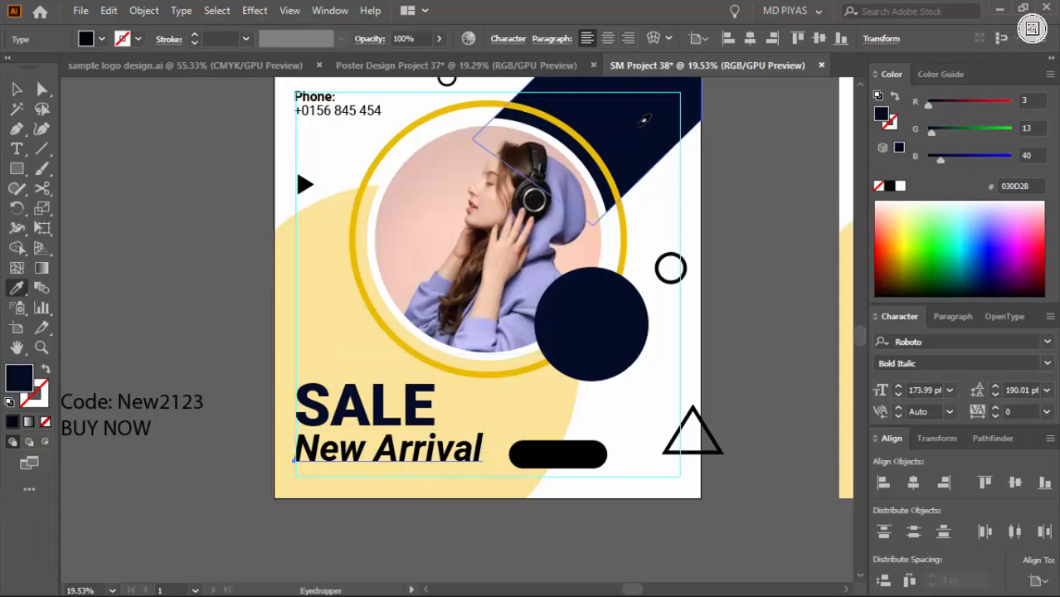
pyautogui.press('v')
pyautogui.click(387, 504)
# Change the "New Arrival" text to the Medium style
pyautogui.hotkey('ctrl', 'space')
pyautogui.moveTo(352, 413); pyautogui.dragTo(290, 419)
pyautogui.moveTo(359, 423); pyautogui.dragTo(445, 436)
pyautogui.click(445, 433)
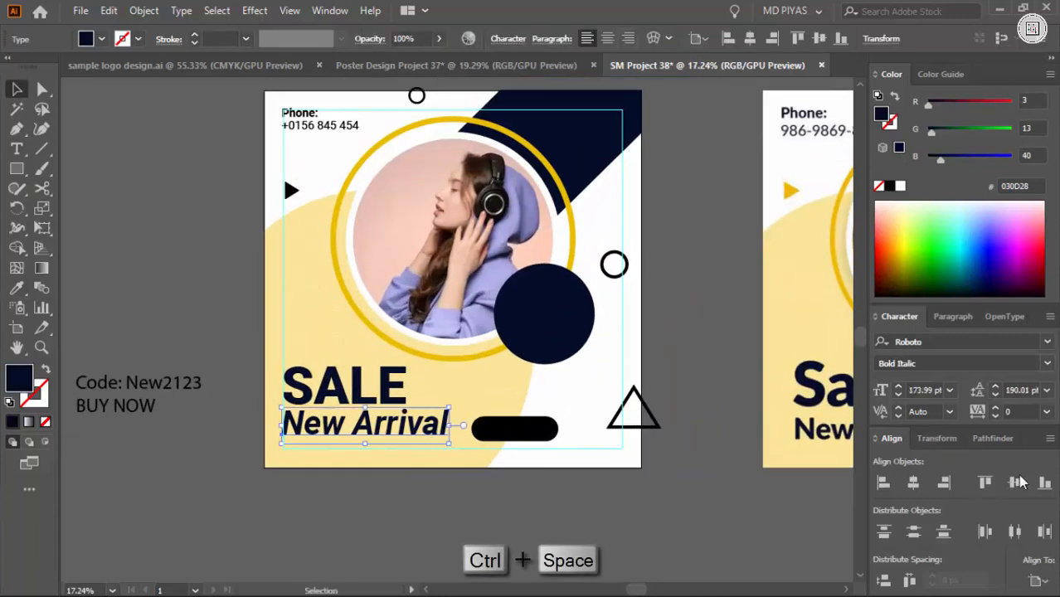
pyautogui.click(1047, 366)
pyautogui.click(938, 492)
pyautogui.click(660, 500)
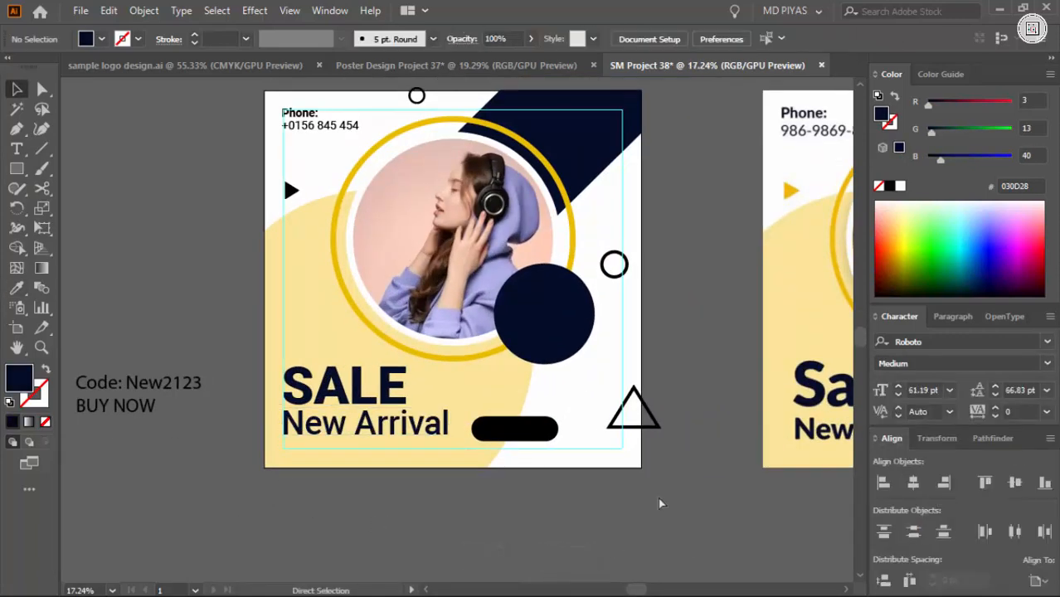
# Scale the "SALE" heading down further so it spans about half the width of "New Arrival"
pyautogui.hotkey('ctrl', 'space')
pyautogui.moveTo(368, 401); pyautogui.dragTo(465, 440)
pyautogui.click(490, 292)
pyautogui.moveTo(530, 291); pyautogui.dragTo(457, 296)
pyautogui.click(445, 460)
# Set the "New Arrival" text to the Regular style
pyautogui.hotkey('ctrl', 'space')
pyautogui.moveTo(328, 340); pyautogui.dragTo(413, 356)
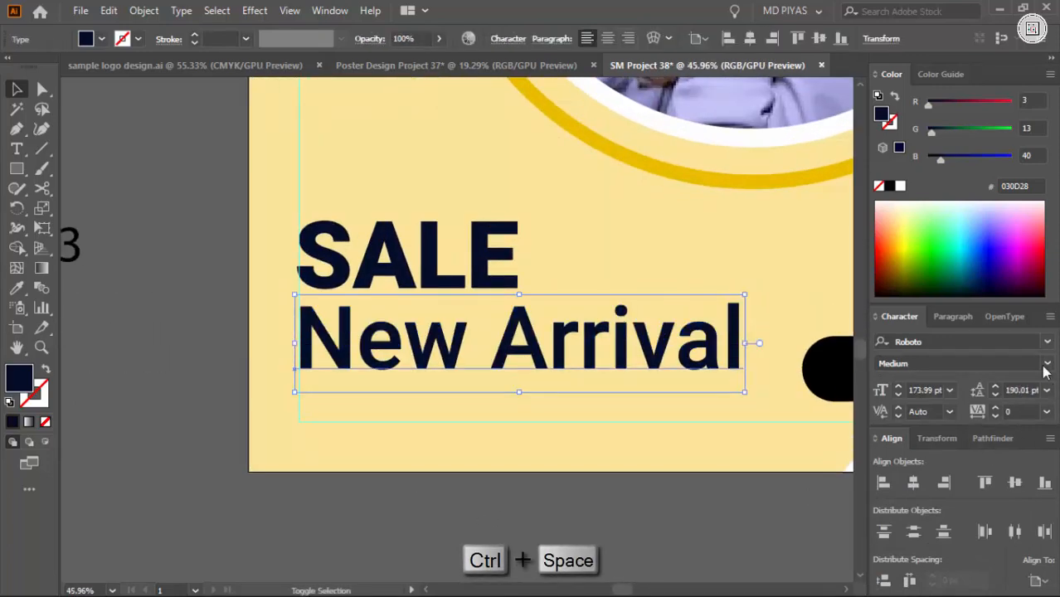
pyautogui.click(1046, 365)
pyautogui.click(922, 453)
pyautogui.click(599, 413)
# Move the remaining "Code: New2123 / BUY NOW" text block below the artboard
pyautogui.hotkey('ctrl', 'space')
pyautogui.moveTo(594, 395); pyautogui.dragTo(535, 414)
pyautogui.click(524, 490)
pyautogui.hotkey('ctrl', 'space')
pyautogui.moveTo(317, 322); pyautogui.dragTo(274, 364)
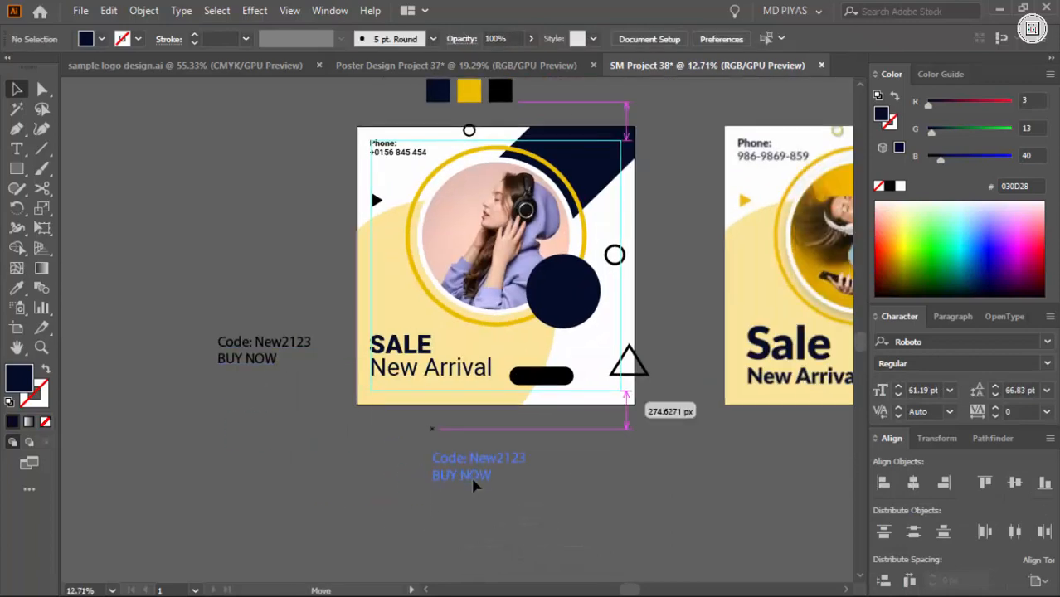
pyautogui.moveTo(474, 485); pyautogui.dragTo(474, 475)
# Delete the empty lines above "Code: New2123" in the remaining text block
pyautogui.press('space')
pyautogui.moveTo(688, 460); pyautogui.dragTo(473, 436)
pyautogui.hotkey('ctrl', 'space')
pyautogui.press('space')
pyautogui.moveTo(286, 457); pyautogui.dragTo(428, 463)
pyautogui.press('t')
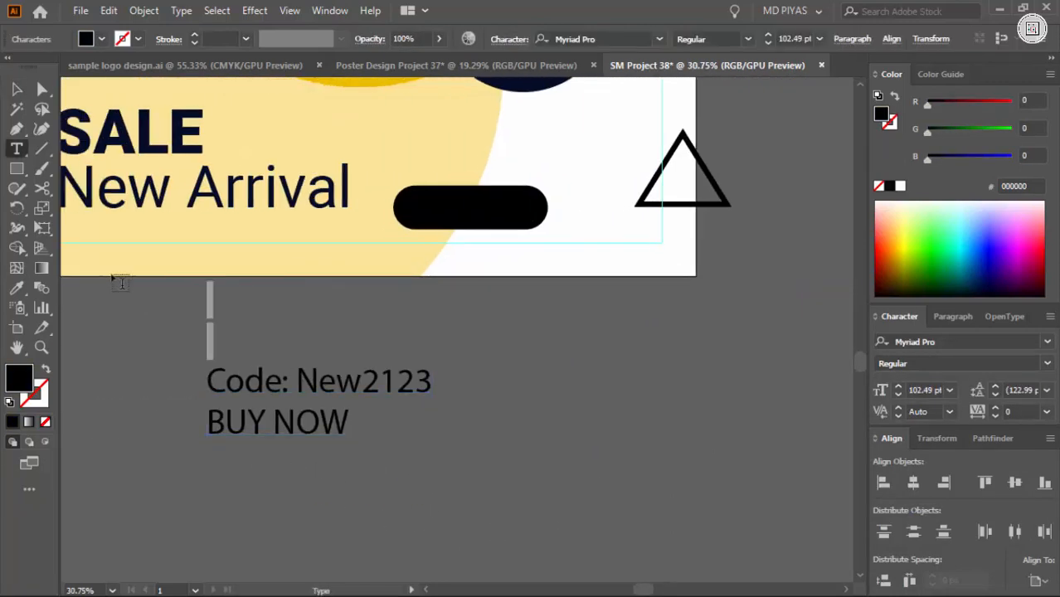
pyautogui.press('BackSpace')
# Split "BUY NOW" into its own text object and copy the text style of "New Arrival" to it
pyautogui.hotkey('ctrl', 'x')
pyautogui.keyDown('ctrl'); pyautogui.click(438, 355); pyautogui.keyUp('ctrl')
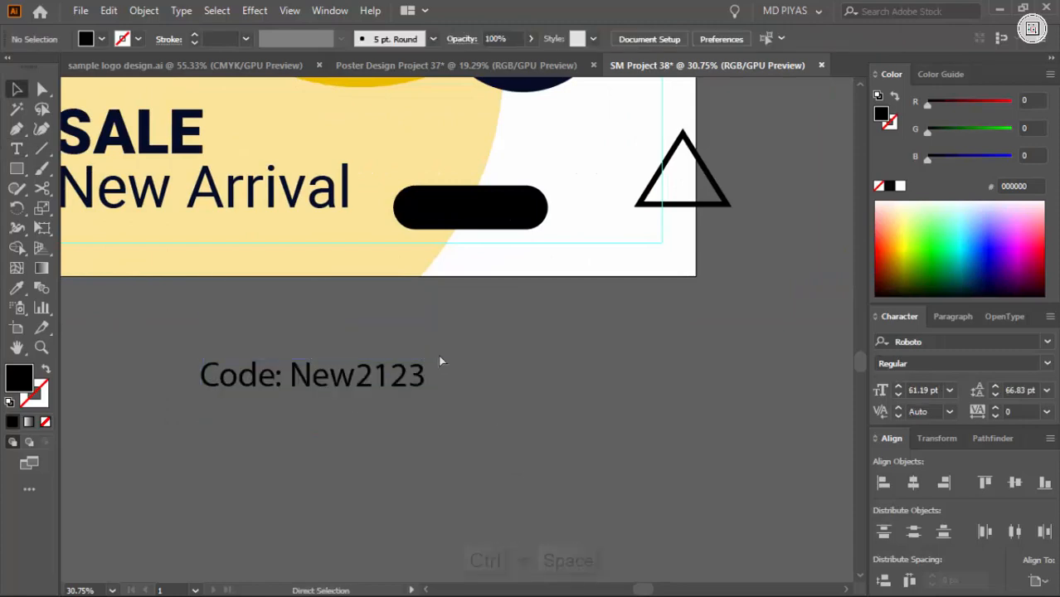
pyautogui.hotkey('ctrl', 'space')
pyautogui.click(492, 402)
pyautogui.hotkey('ctrl', 'v')
pyautogui.press('i')
pyautogui.click(238, 207)
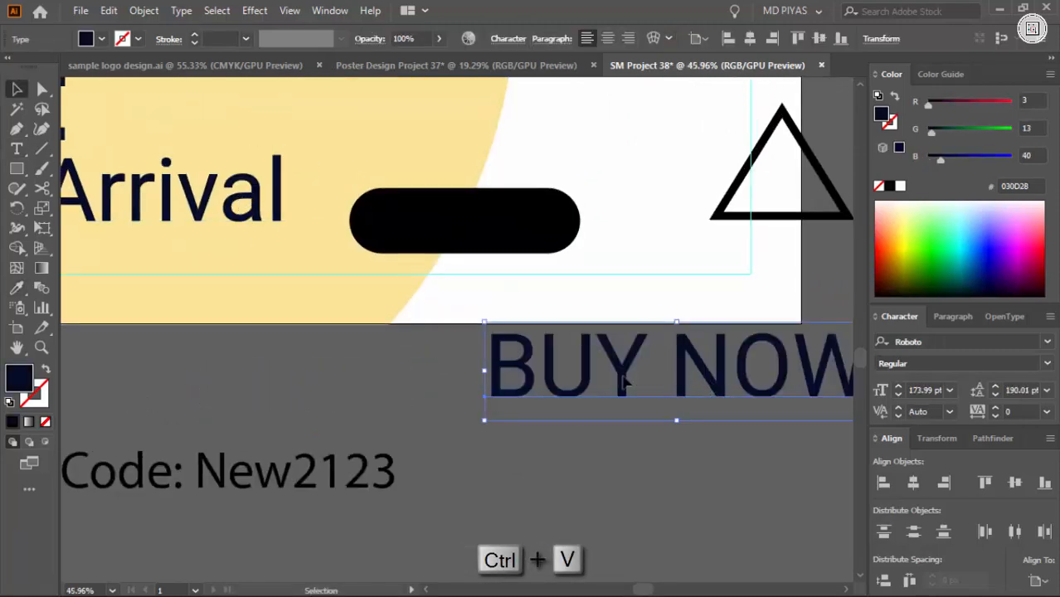
# Shrink the "BUY NOW" text to fit the black rounded button, place it there and fill it white
pyautogui.moveTo(484, 420); pyautogui.dragTo(586, 393)
pyautogui.moveTo(661, 368); pyautogui.dragTo(457, 221)
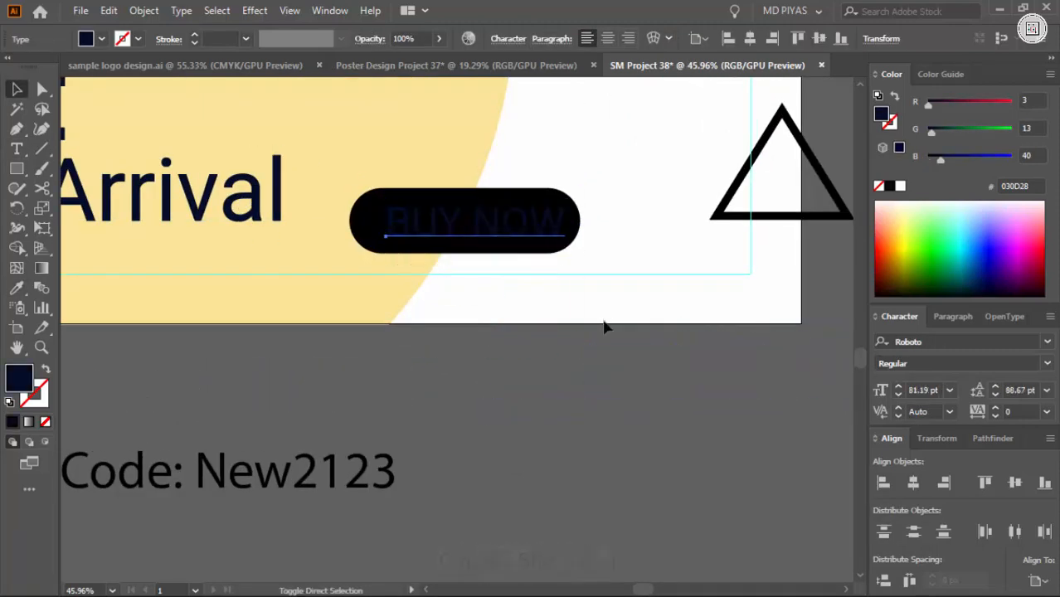
pyautogui.click(901, 187)
pyautogui.click(576, 394)
# Centre the white "BUY NOW" text within the black rounded button
pyautogui.hotkey('ctrl', 'space')
pyautogui.moveTo(461, 259); pyautogui.dragTo(460, 376)
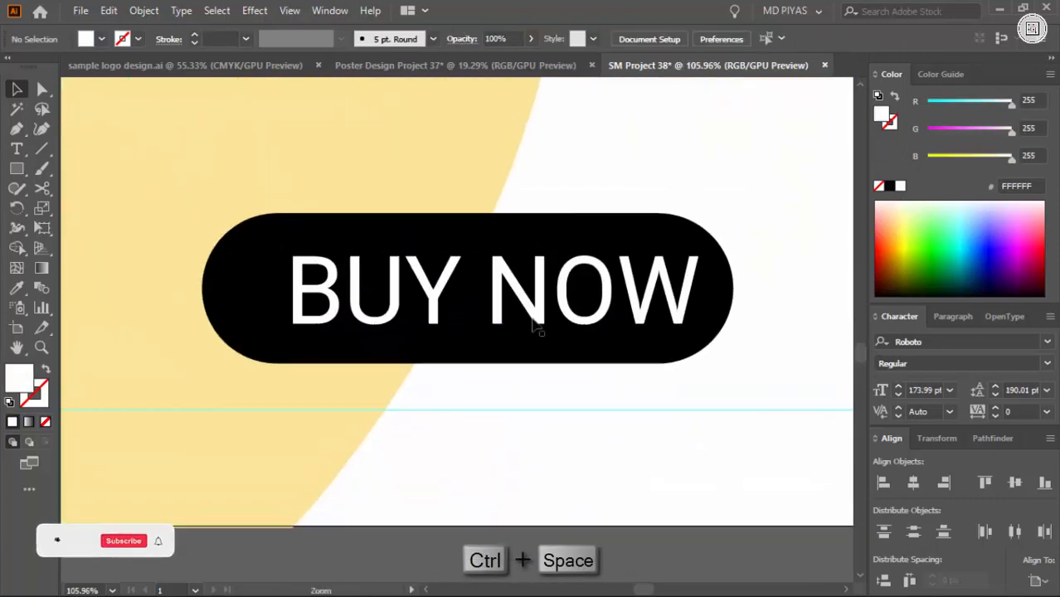
pyautogui.moveTo(548, 320); pyautogui.dragTo(530, 318)
pyautogui.click(635, 379)
pyautogui.hotkey('ctrl', 'space')
pyautogui.moveTo(634, 378); pyautogui.dragTo(402, 333)
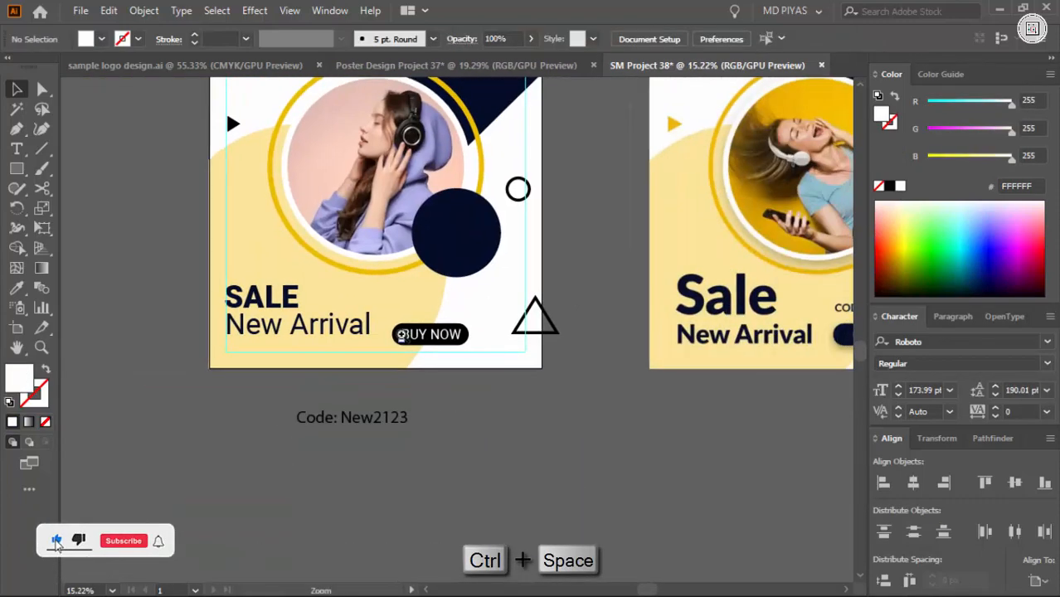
# Move the "Code: New2123" text closer to the artboard, just below the "BUY NOW" button
pyautogui.press('space')
pyautogui.moveTo(476, 366); pyautogui.dragTo(540, 353)
pyautogui.click(308, 325)
pyautogui.moveTo(326, 300); pyautogui.dragTo(312, 308)
pyautogui.click(502, 379)
pyautogui.hotkey('ctrl', 'space')
pyautogui.moveTo(502, 379); pyautogui.dragTo(490, 432)
pyautogui.moveTo(239, 498); pyautogui.dragTo(363, 335)
pyautogui.hotkey('ctrl', 'space')
pyautogui.moveTo(452, 442); pyautogui.dragTo(369, 513)
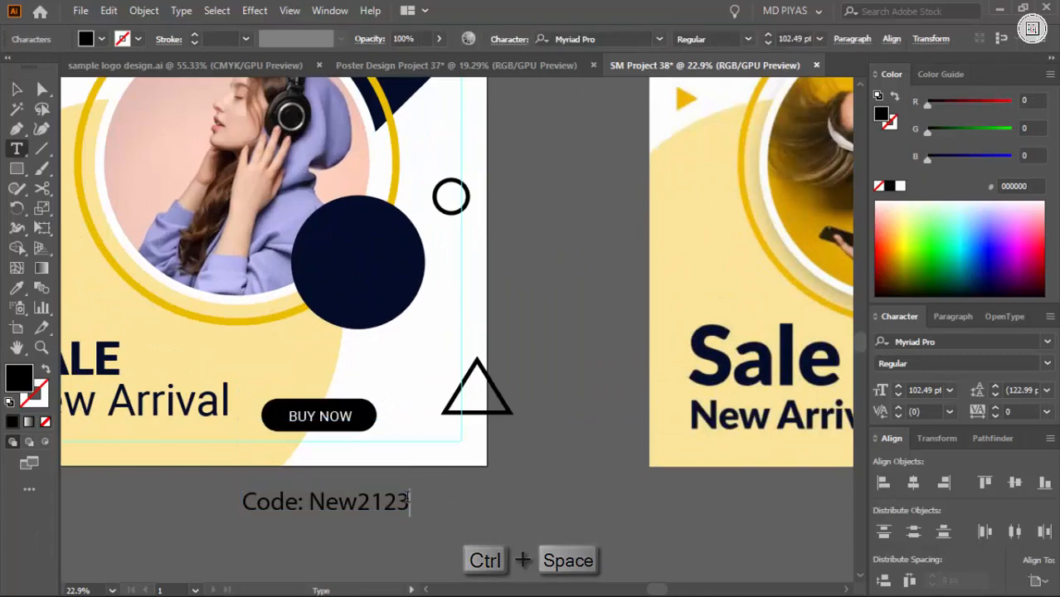
# Move the "Code: New2123" text onto the artboard, directly above the "BUY NOW" button
pyautogui.press('Escape')
pyautogui.click(502, 496)
pyautogui.hotkey('ctrl', 'space')
pyautogui.moveTo(501, 496); pyautogui.dragTo(345, 365)
pyautogui.click(440, 460)
pyautogui.moveTo(438, 455)
pyautogui.mouseDown()
pyautogui.moveTo(355, 498)
pyautogui.moveTo(424, 453)
pyautogui.mouseUp()
pyautogui.hotkey('ctrl', 'space')
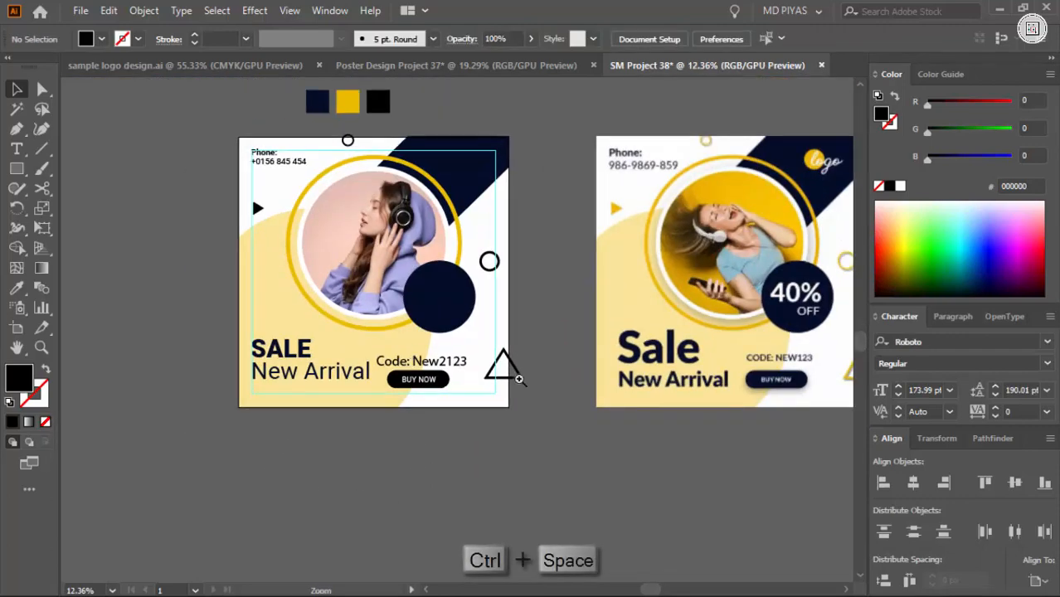
# Scale down the "Code: New2123" text to roughly the width of the button and align it above it
pyautogui.moveTo(411, 358); pyautogui.dragTo(518, 380)
pyautogui.click(605, 393)
pyautogui.moveTo(618, 381); pyautogui.dragTo(574, 381)
pyautogui.moveTo(496, 387); pyautogui.dragTo(322, 460)
pyautogui.click(549, 386)
# Add a "40%" text object in the empty area between the artboard and the reference image
pyautogui.hotkey('ctrl', 'space')
pyautogui.moveTo(442, 469); pyautogui.dragTo(470, 461)
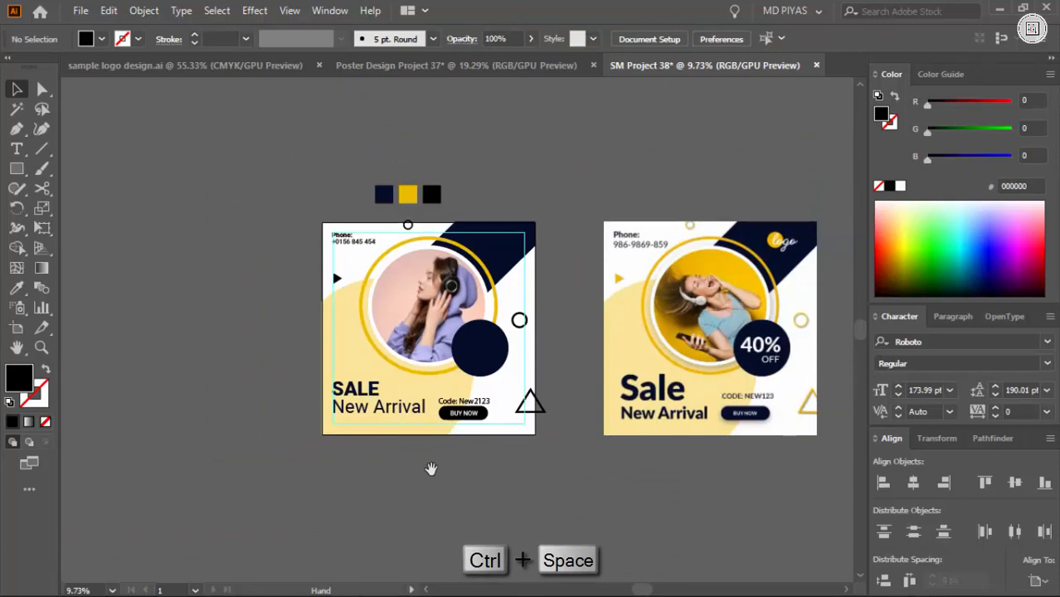
pyautogui.moveTo(502, 350); pyautogui.dragTo(524, 357)
pyautogui.moveTo(619, 400); pyautogui.dragTo(494, 411)
pyautogui.moveTo(459, 324); pyautogui.dragTo(565, 315)
pyautogui.moveTo(512, 353); pyautogui.dragTo(549, 395)
pyautogui.press('t')
pyautogui.click(481, 347)
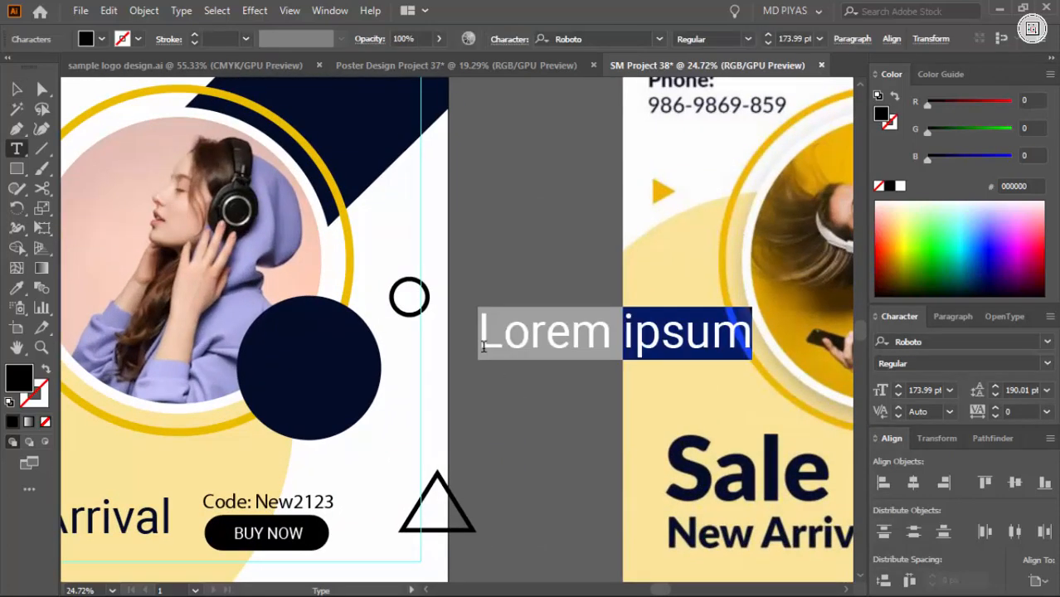
pyautogui.write('40')
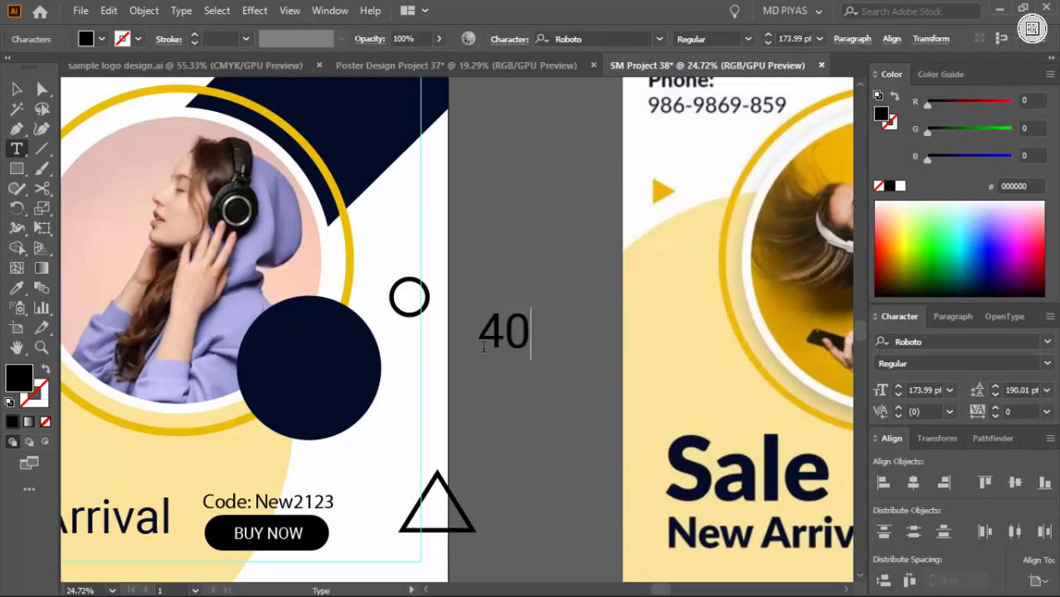
pyautogui.write('%')
pyautogui.press('Escape')
# Add a separate "OFF" text object below the "40%" text
pyautogui.press('t')
pyautogui.click(521, 407)
pyautogui.write('OFF')
pyautogui.press('Escape')
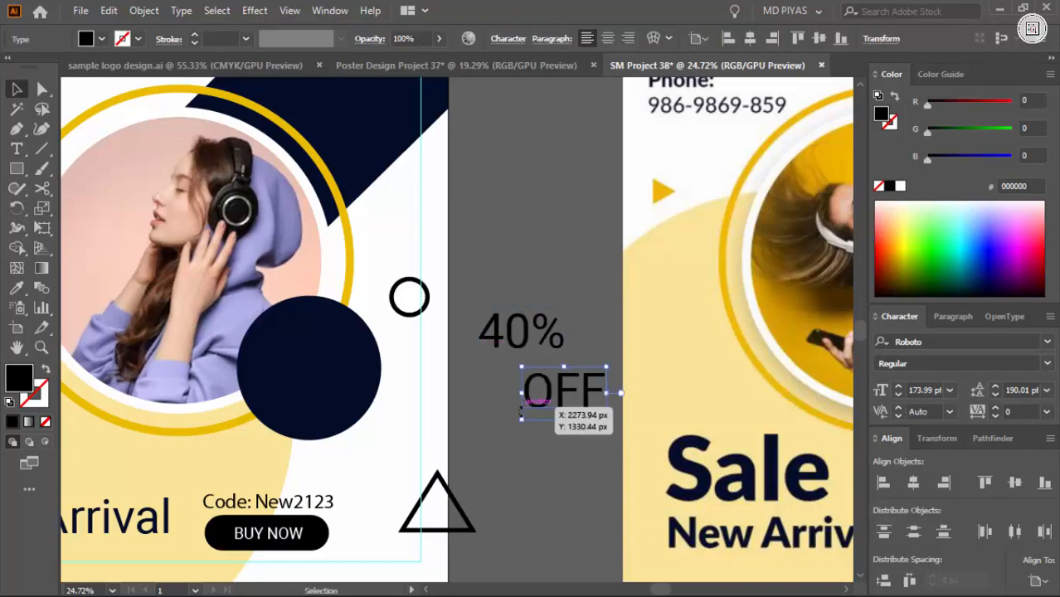
pyautogui.click(561, 437)
pyautogui.moveTo(594, 414); pyautogui.dragTo(550, 450)
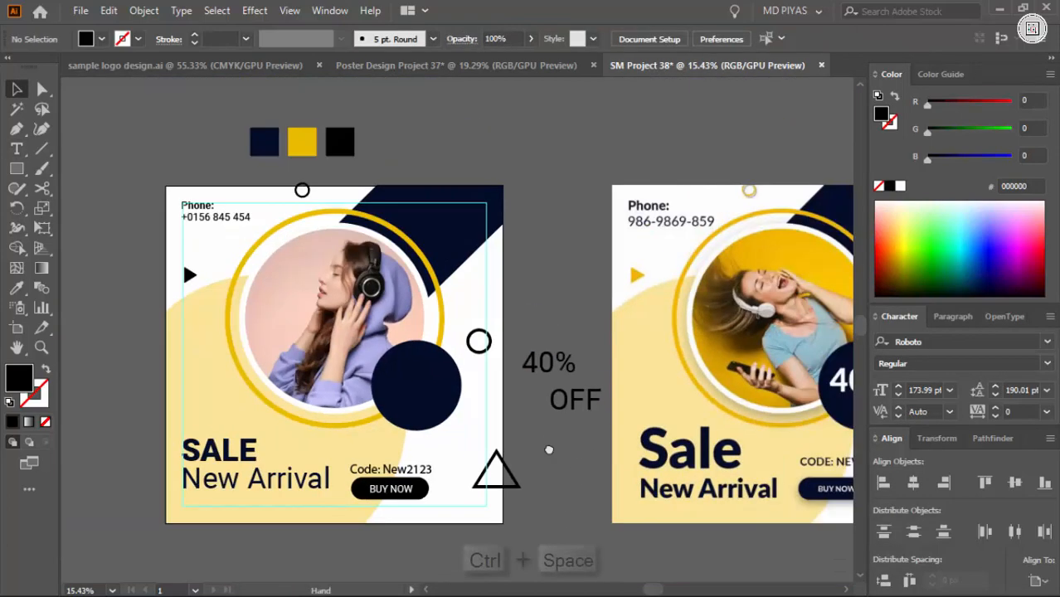
# Move the "40%" text onto the dark blue circle and fill it white
pyautogui.moveTo(511, 410); pyautogui.dragTo(598, 376)
pyautogui.moveTo(291, 349); pyautogui.dragTo(288, 353)
pyautogui.click(900, 186)
pyautogui.click(793, 236)
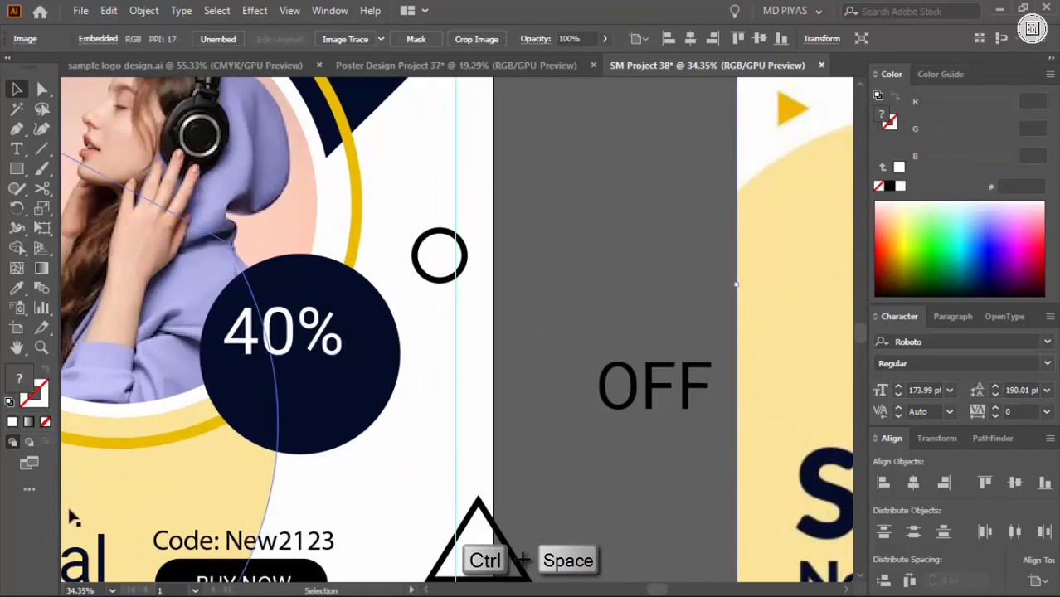
# Set the "40%" text to the Roboto Bold style
pyautogui.moveTo(219, 381); pyautogui.dragTo(270, 365)
pyautogui.click(350, 336)
pyautogui.click(931, 363)
pyautogui.click(913, 526)
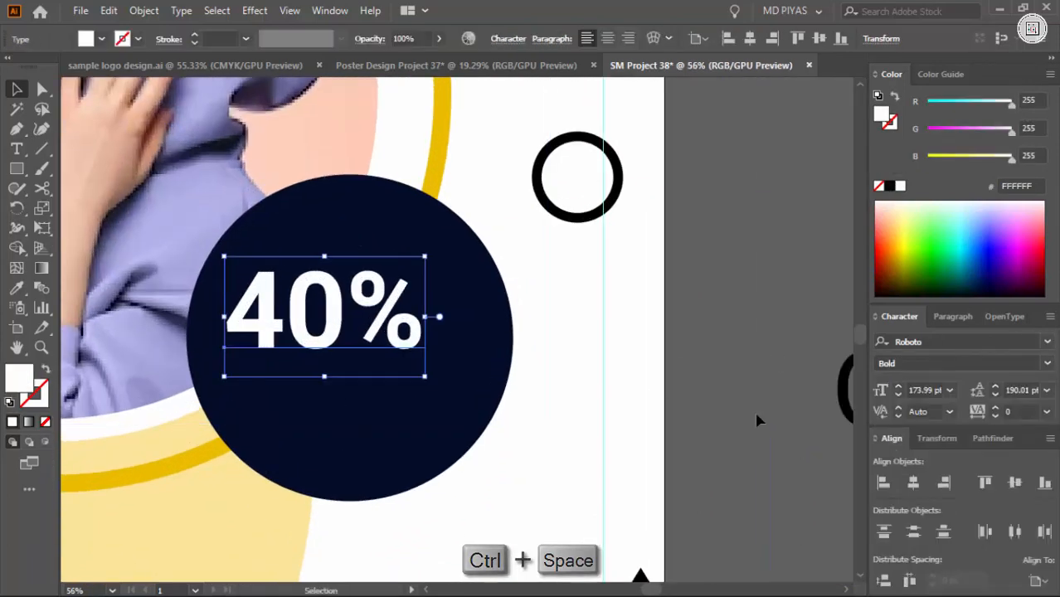
# Enlarge the "40%" text to about 226 pt and position it in the upper part of the dark circle
pyautogui.moveTo(433, 349); pyautogui.dragTo(479, 341)
pyautogui.click(715, 321)
pyautogui.moveTo(556, 326); pyautogui.dragTo(584, 370)
pyautogui.moveTo(728, 339); pyautogui.dragTo(740, 342)
pyautogui.moveTo(633, 349); pyautogui.dragTo(563, 417)
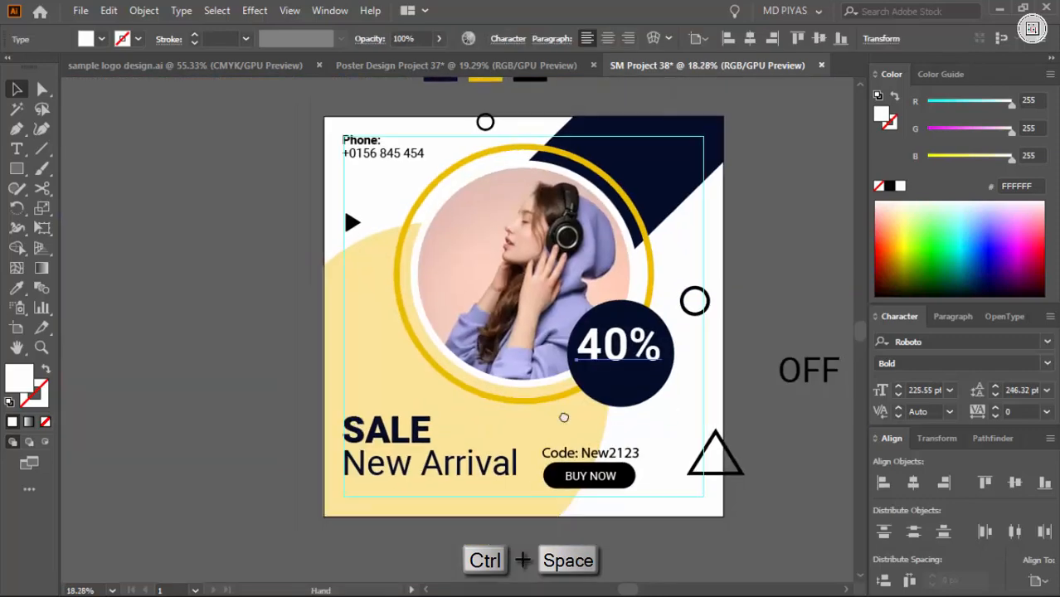
# Move the "OFF" text into the dark circle beneath "40%" and fill it white
pyautogui.click(780, 408)
pyautogui.moveTo(809, 398); pyautogui.dragTo(605, 411)
pyautogui.moveTo(606, 410); pyautogui.dragTo(524, 426)
pyautogui.moveTo(635, 456); pyautogui.dragTo(502, 409)
pyautogui.moveTo(502, 409); pyautogui.dragTo(554, 409)
pyautogui.moveTo(429, 342); pyautogui.dragTo(581, 352)
pyautogui.moveTo(500, 330); pyautogui.dragTo(224, 347)
pyautogui.moveTo(199, 339); pyautogui.dragTo(488, 369)
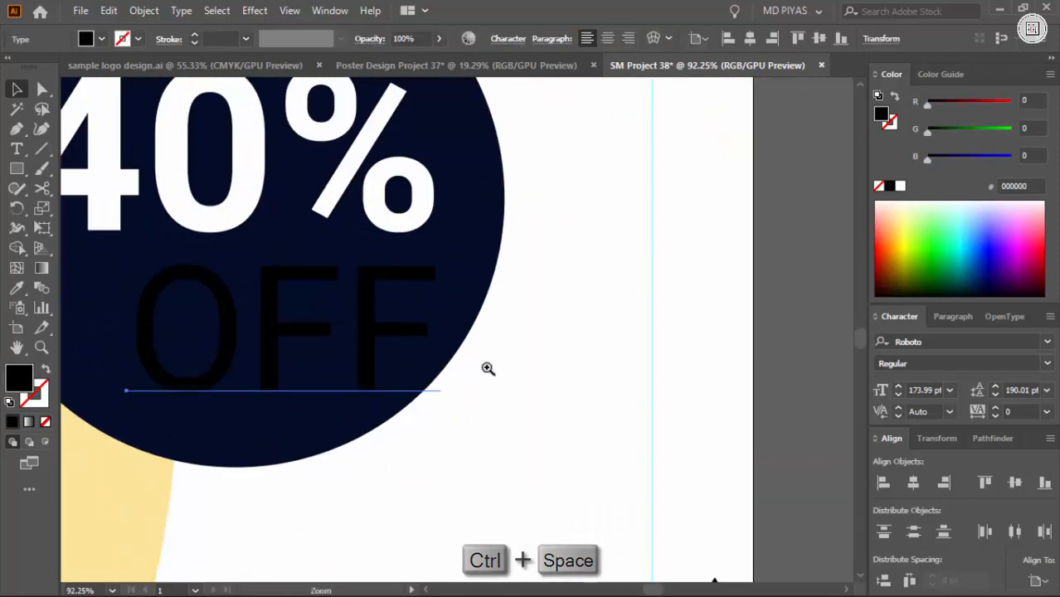
pyautogui.click(901, 186)
# Shrink the "OFF" text to about 106 pt and move it up close under the percent sign
pyautogui.moveTo(127, 341); pyautogui.dragTo(249, 360)
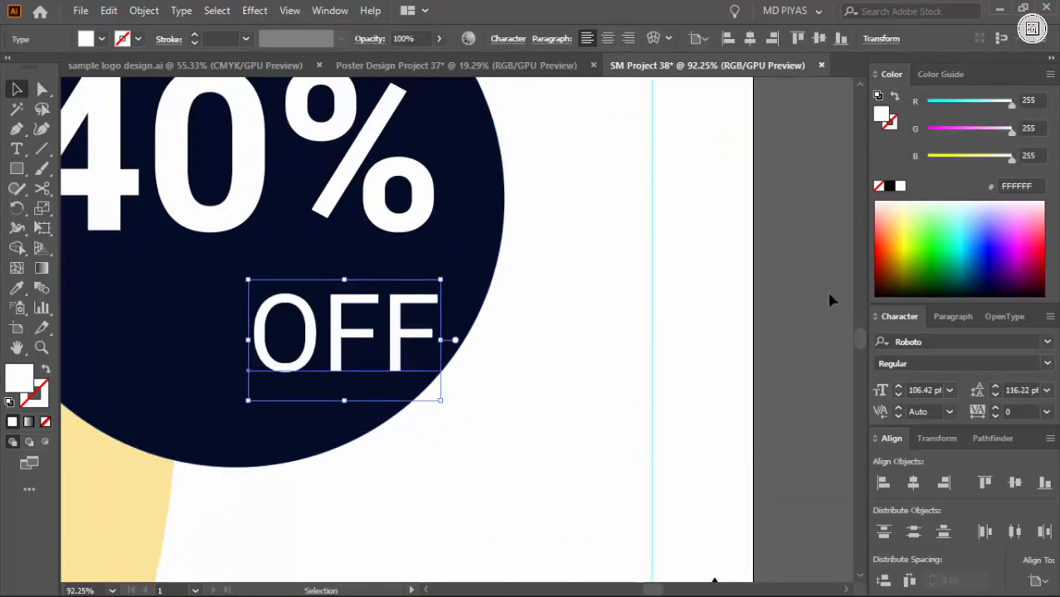
pyautogui.click(828, 295)
pyautogui.moveTo(674, 299); pyautogui.dragTo(516, 290)
pyautogui.moveTo(558, 240); pyautogui.dragTo(680, 290)
pyautogui.moveTo(663, 473); pyautogui.dragTo(653, 449)
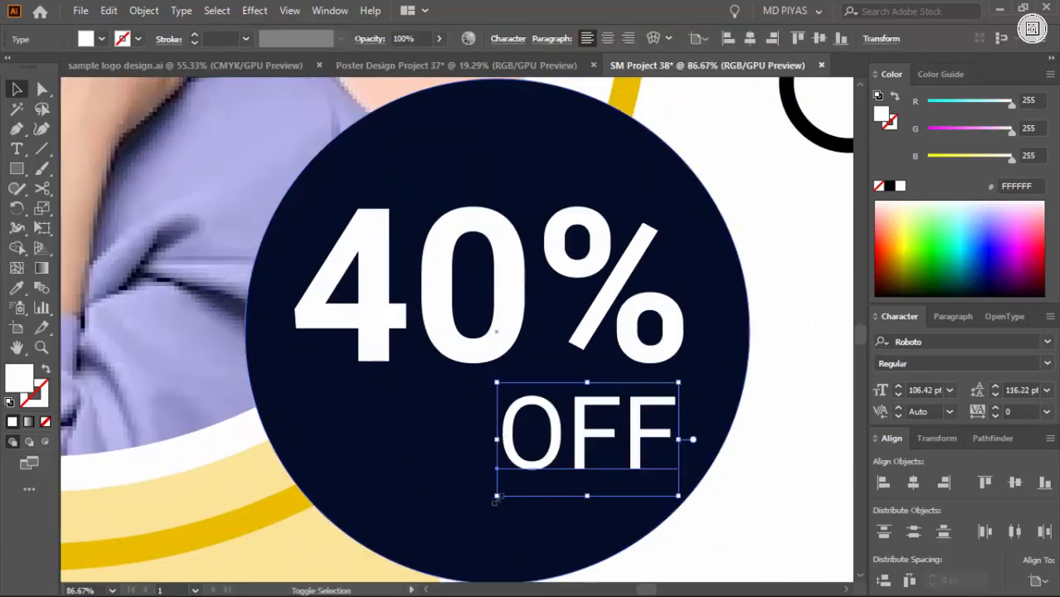
# Scale the "OFF" text down further, keeping it below the percent sign
pyautogui.moveTo(497, 498); pyautogui.dragTo(528, 476)
pyautogui.moveTo(801, 435); pyautogui.dragTo(693, 421)
pyautogui.click(784, 448)
pyautogui.moveTo(772, 468); pyautogui.dragTo(644, 438)
pyautogui.moveTo(531, 386); pyautogui.dragTo(618, 444)
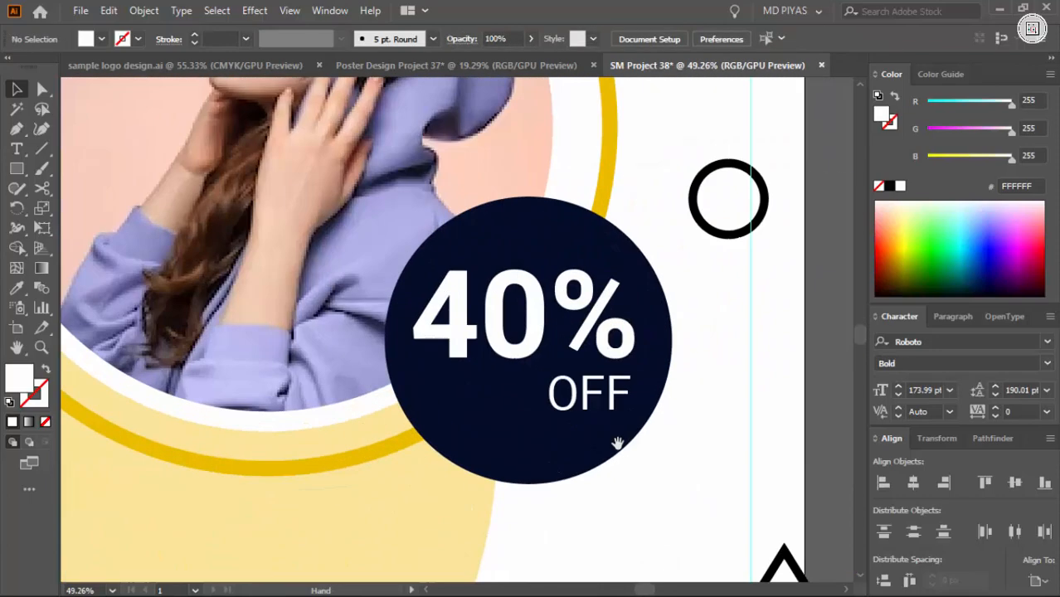
# Fine-tune the placement of the "OFF" text beneath "40%" inside the dark circle
pyautogui.click(592, 403)
pyautogui.moveTo(536, 431); pyautogui.dragTo(536, 431)
pyautogui.scroll(-5, 498, 415)
pyautogui.click(509, 448)
pyautogui.scroll(8, 516, 398)
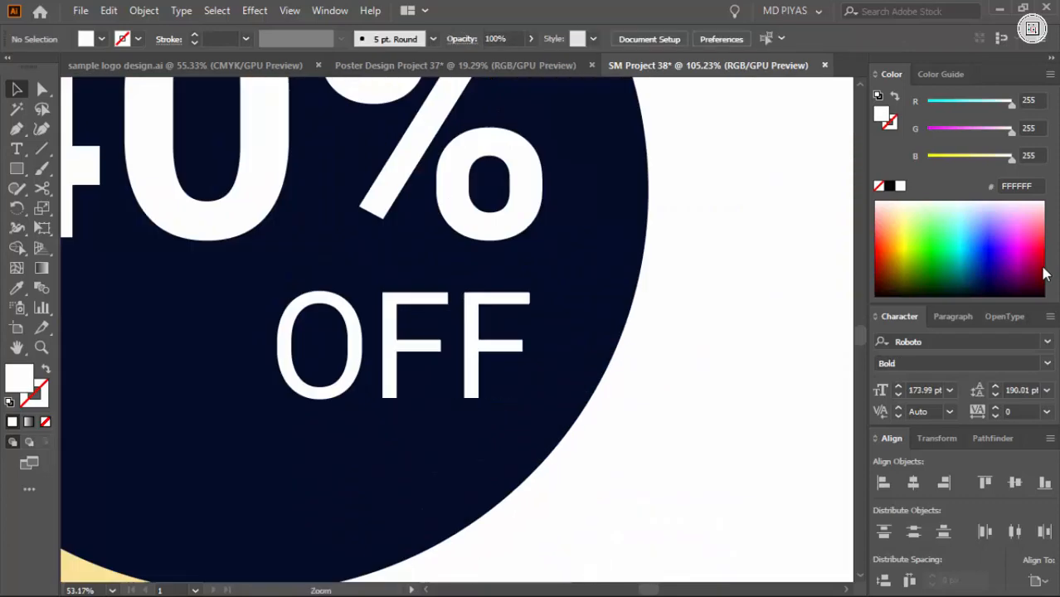
pyautogui.moveTo(486, 353); pyautogui.dragTo(485, 344)
pyautogui.click(700, 378)
pyautogui.moveTo(701, 384); pyautogui.dragTo(575, 434)
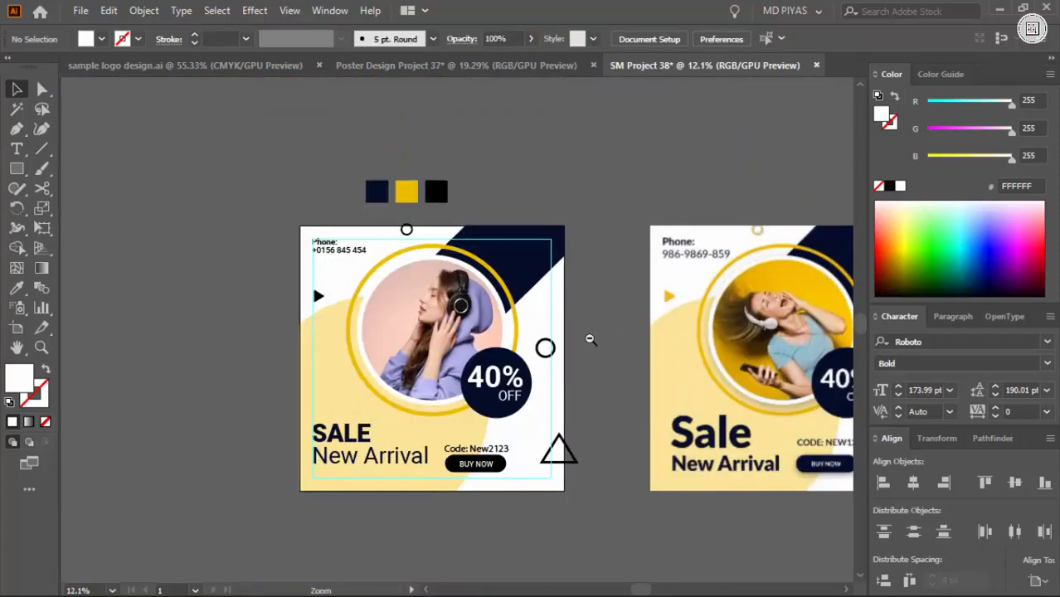
# Fill the small black triangle below the phone text with the yellow swatch colour ECBD00
pyautogui.moveTo(425, 382); pyautogui.dragTo(463, 417)
pyautogui.moveTo(247, 255); pyautogui.dragTo(202, 283)
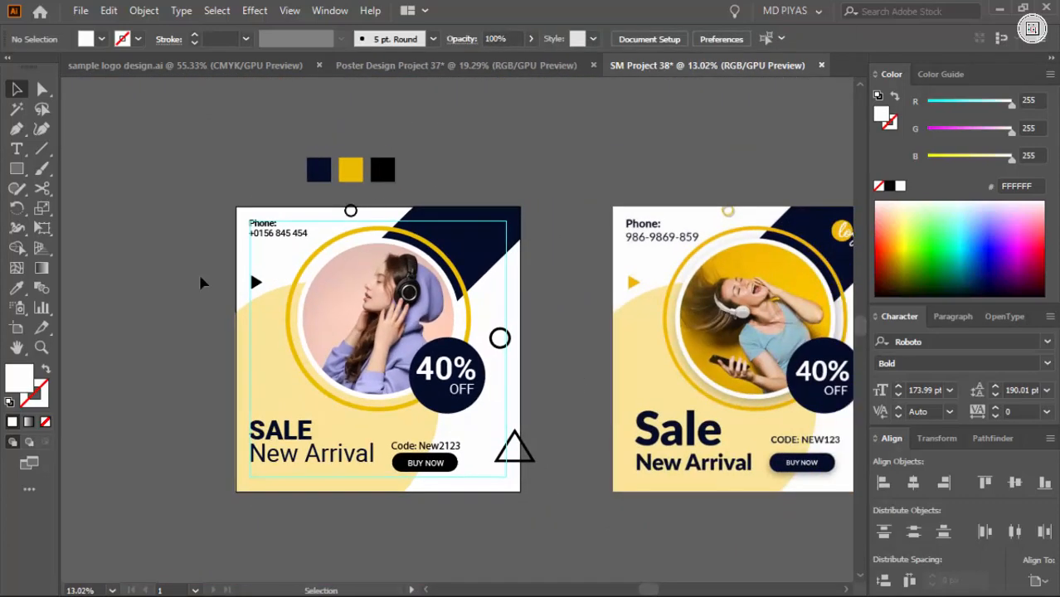
pyautogui.click(257, 283)
pyautogui.moveTo(594, 366); pyautogui.dragTo(515, 361)
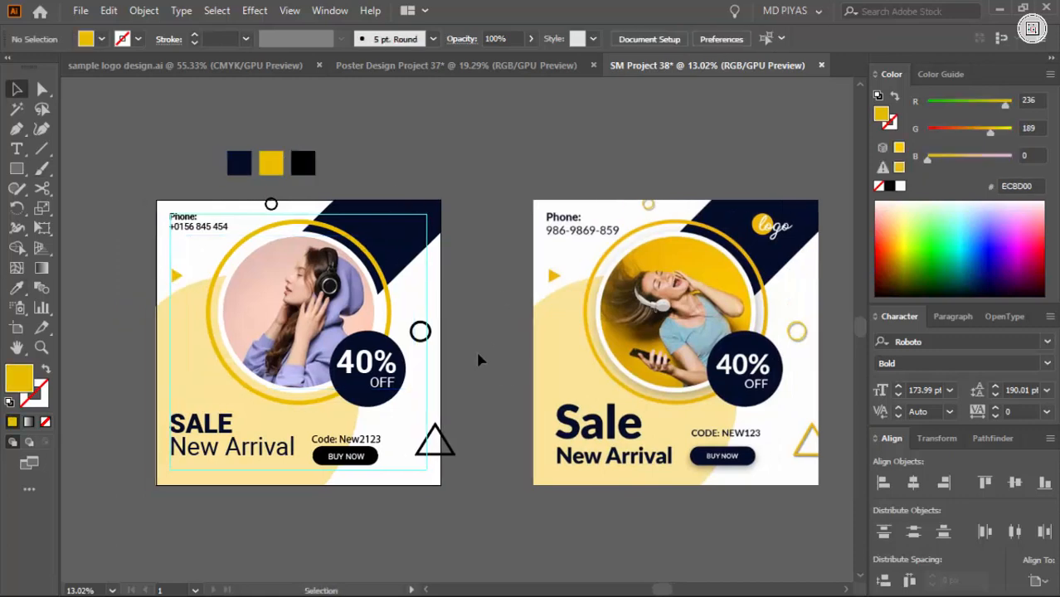
# Give the two small rings and the large triangle outline a 17 pt yellow ECBD00 stroke with no fill
pyautogui.click(431, 332)
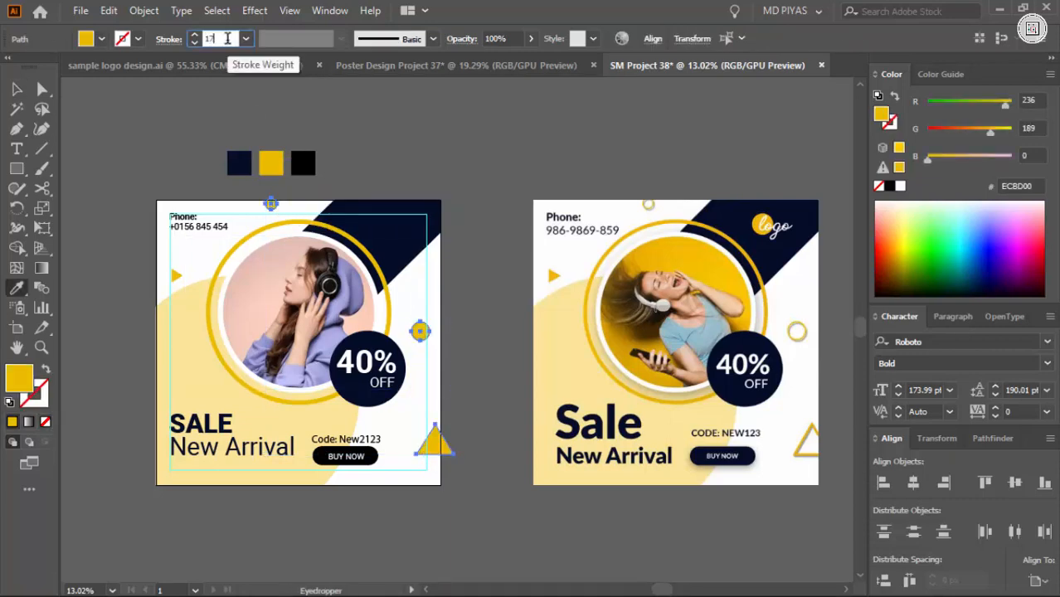
pyautogui.hotkey('shift', 'x')
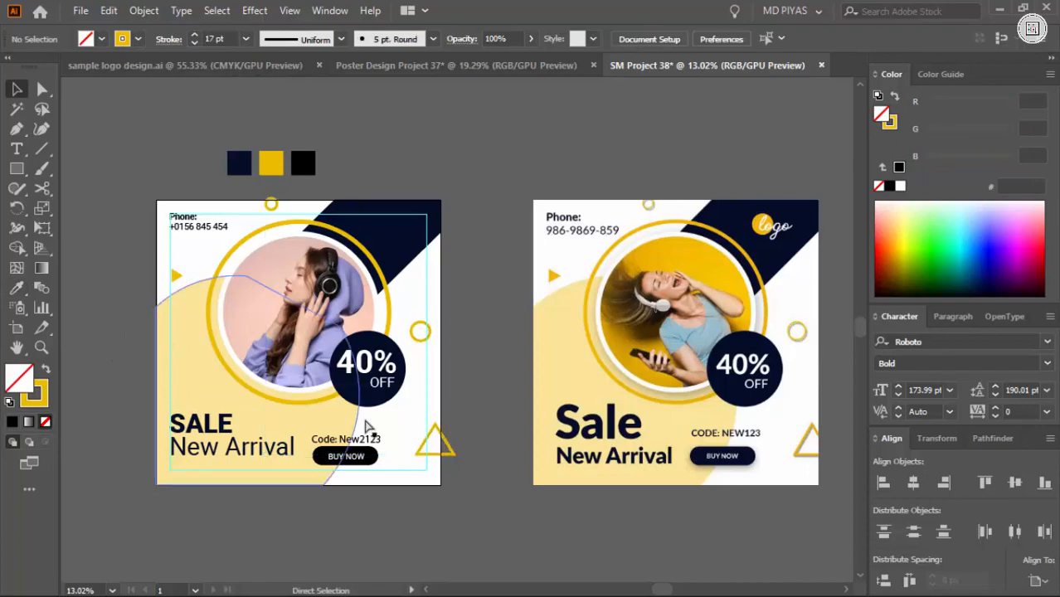
pyautogui.moveTo(510, 361); pyautogui.dragTo(449, 233)
# Switch to Chrome and search Google Images for "abstract background"
pyautogui.click(749, 578)
pyautogui.click(528, 18)
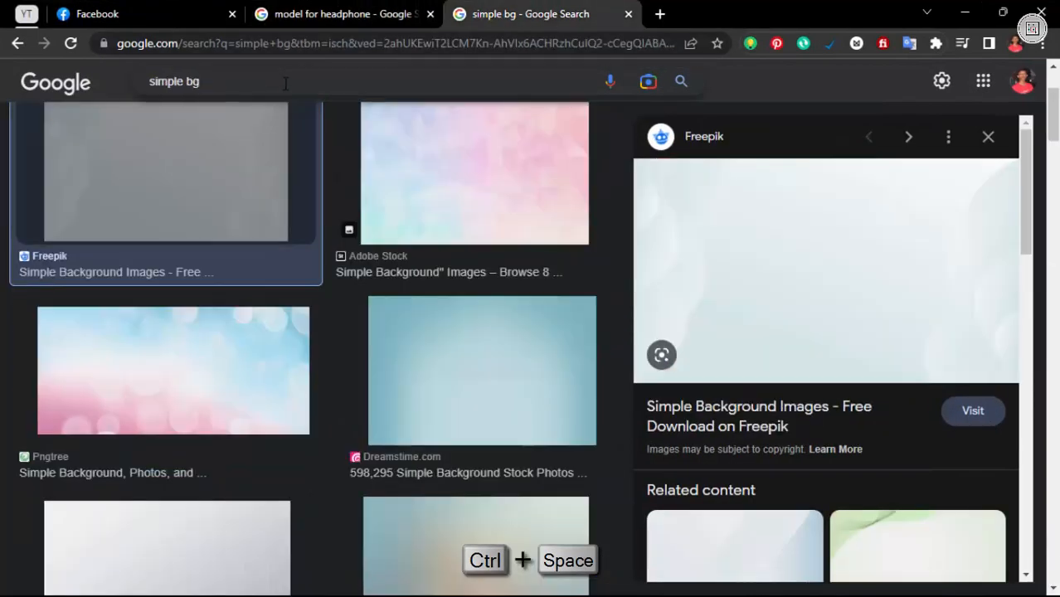
pyautogui.click(286, 82)
pyautogui.write('abostra')
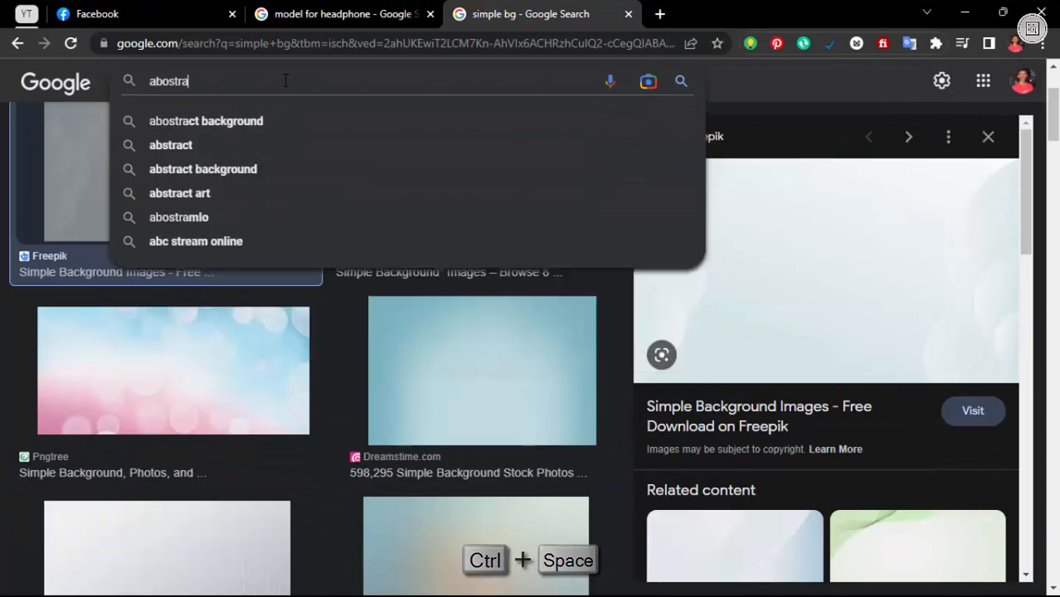
pyautogui.write('ct background')
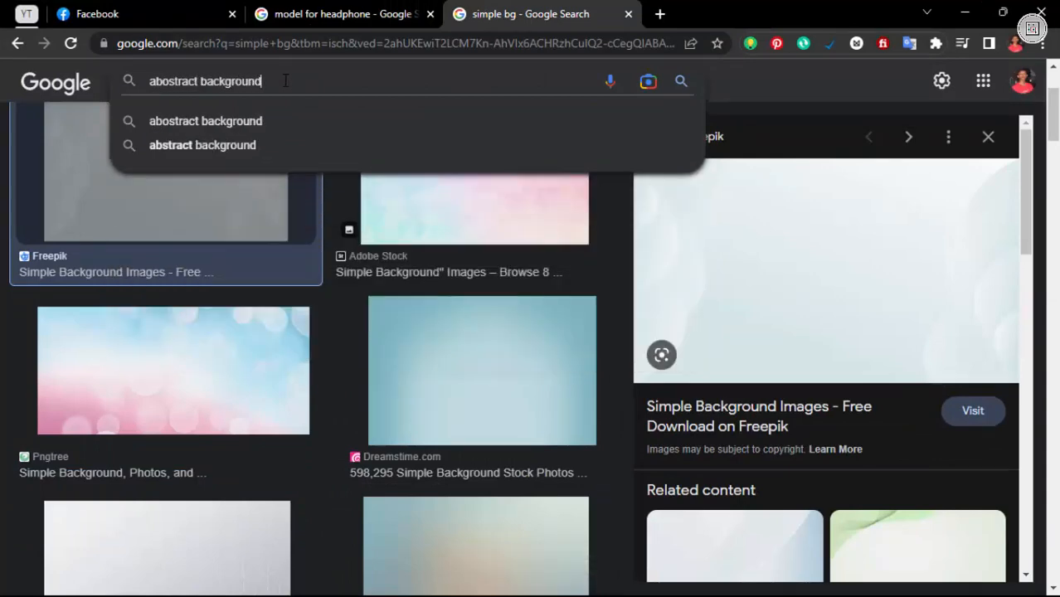
pyautogui.press('Return')
# Browse the results, open the pastel pink-and-blue Freepik background with circles and copy the image
pyautogui.scroll(-20, 577, 358)
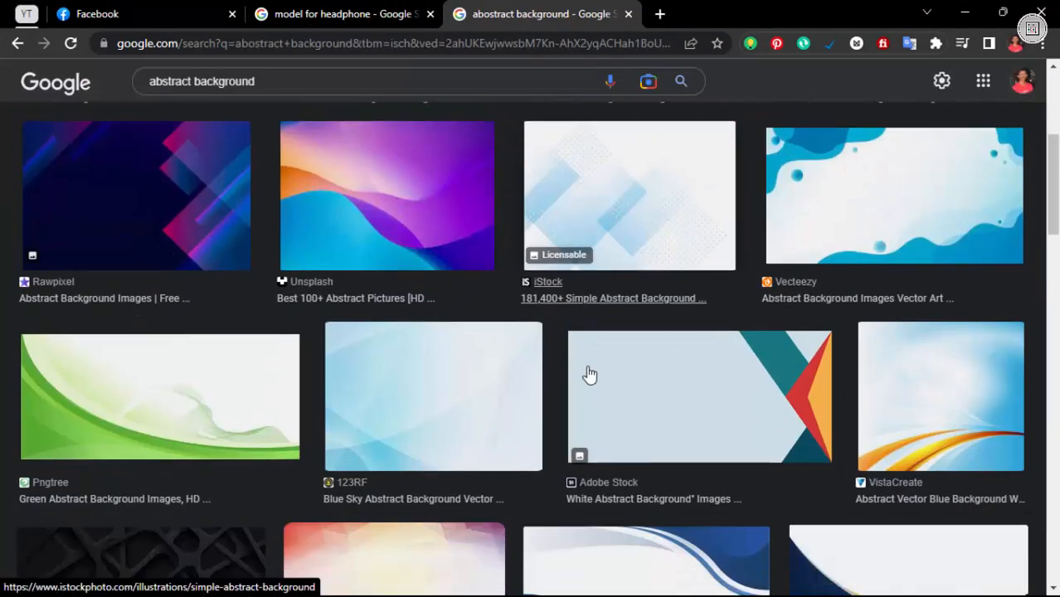
pyautogui.scroll(-6, 587, 377)
pyautogui.scroll(16, 586, 378)
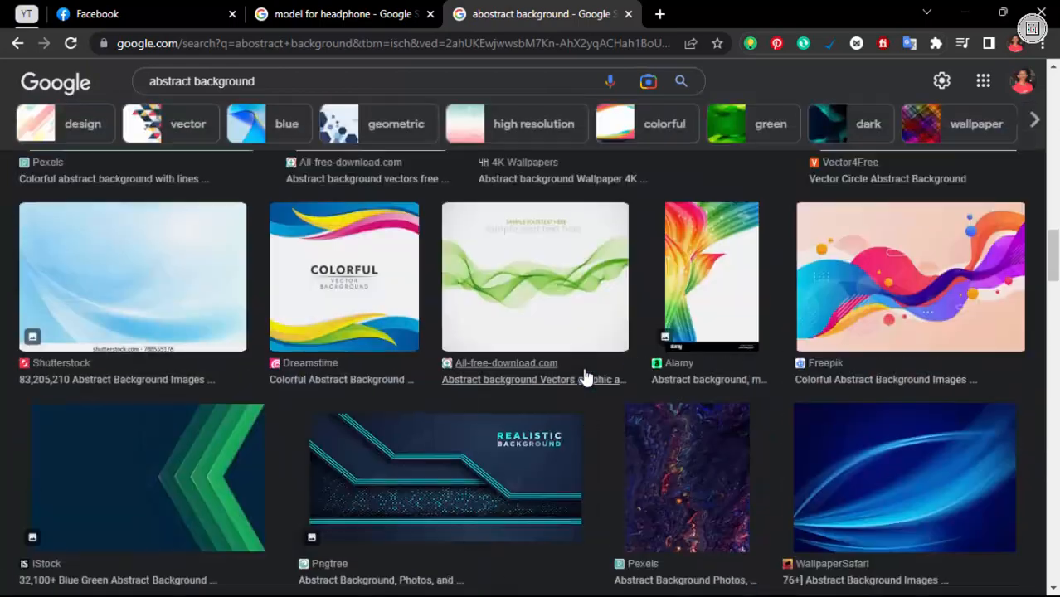
pyautogui.scroll(-9, 582, 379)
pyautogui.scroll(10, 453, 402)
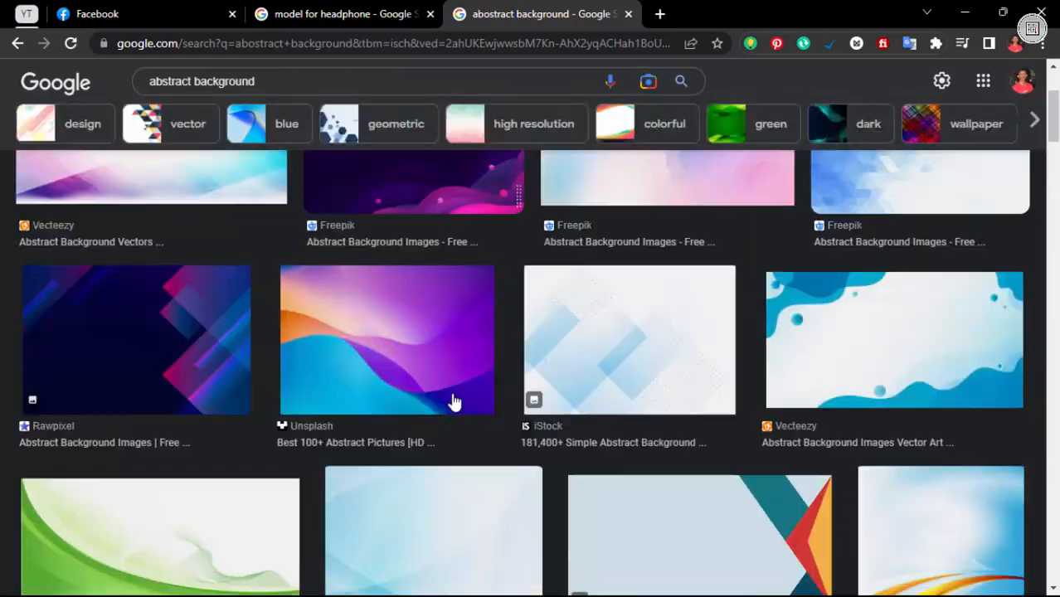
pyautogui.scroll(-1, 454, 406)
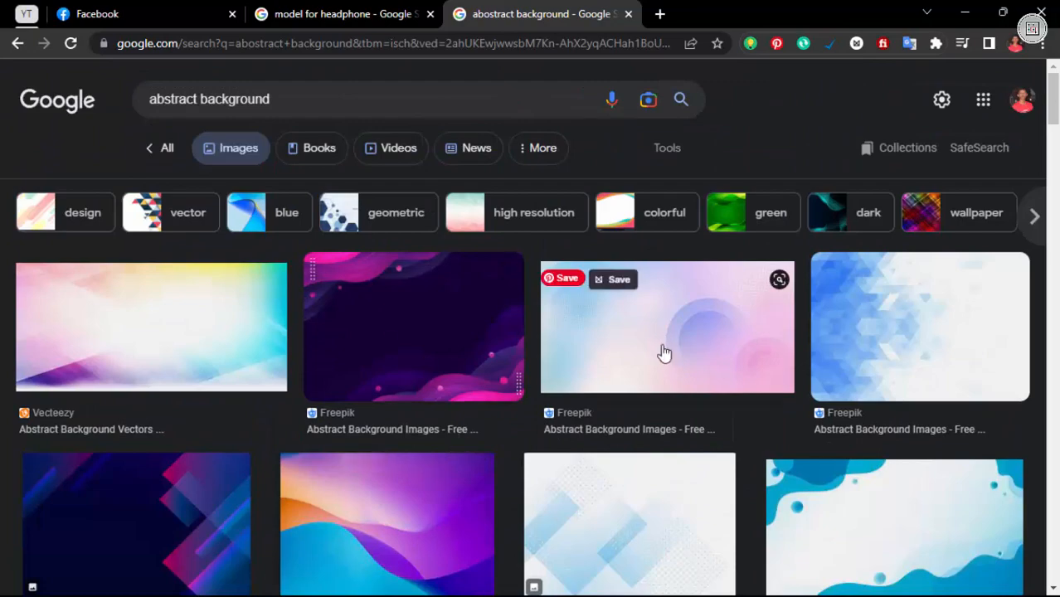
pyautogui.click(664, 354)
pyautogui.scroll(-3, 807, 282)
pyautogui.scroll(3, 807, 282)
pyautogui.rightClick(807, 283)
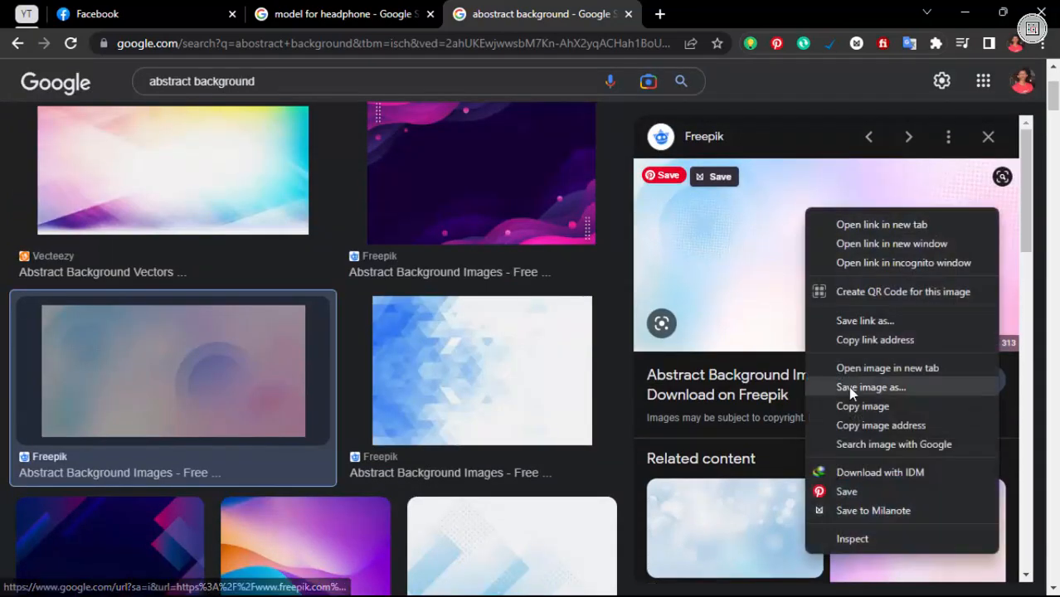
pyautogui.click(852, 388)
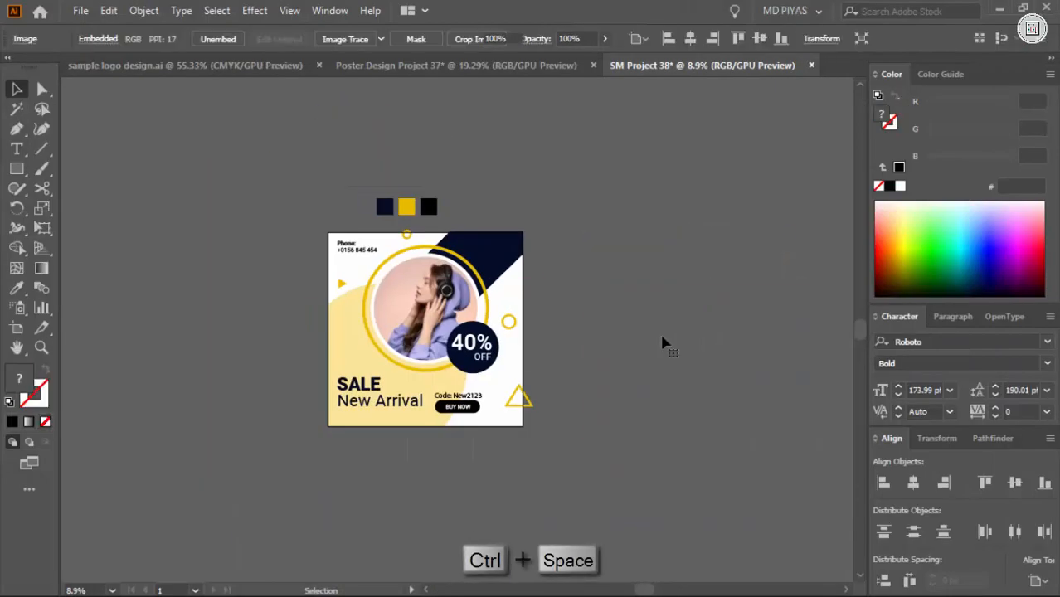
# Switch back to Illustrator and delete the reference design and the colour swatches outside the artboard
pyautogui.moveTo(369, 191); pyautogui.dragTo(535, 204)
pyautogui.press('\\')
pyautogui.press('Delete')
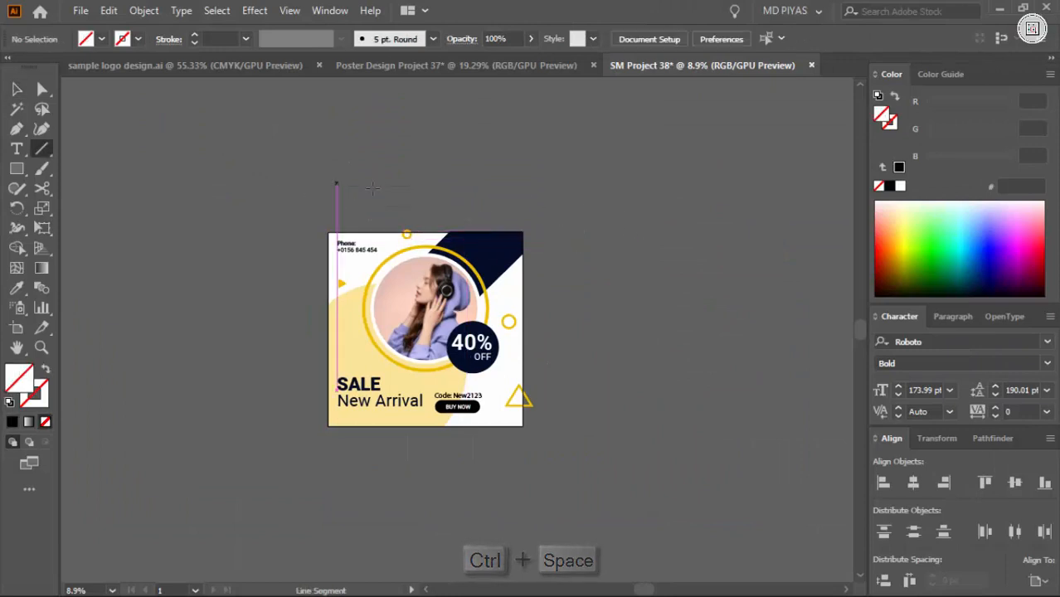
# Paste the copied abstract background image and rotate it to 270°
pyautogui.hotkey('ctrl', 'v')
pyautogui.click(963, 439)
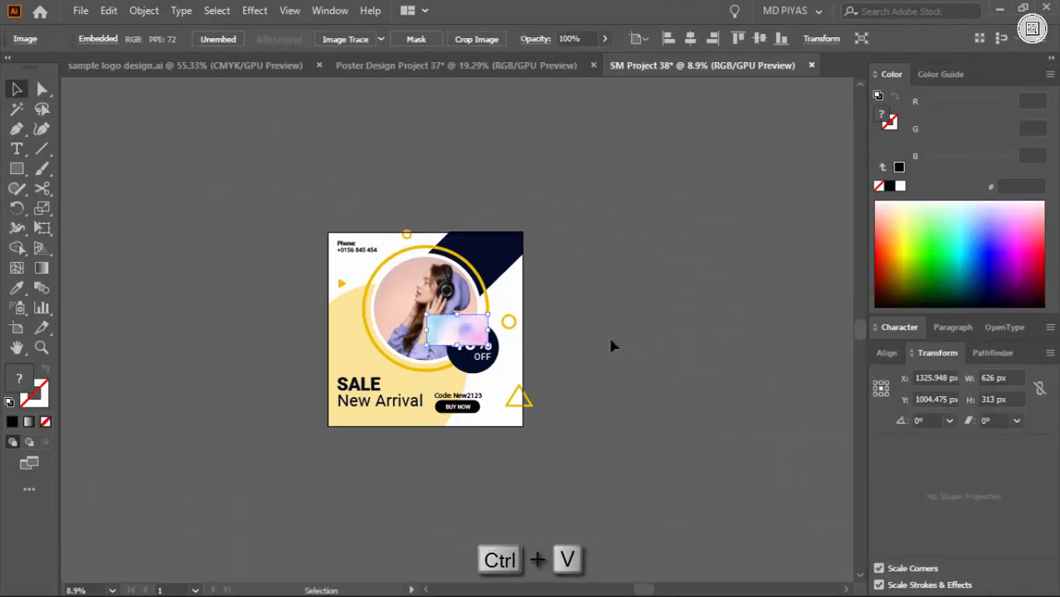
pyautogui.moveTo(495, 333); pyautogui.dragTo(474, 368)
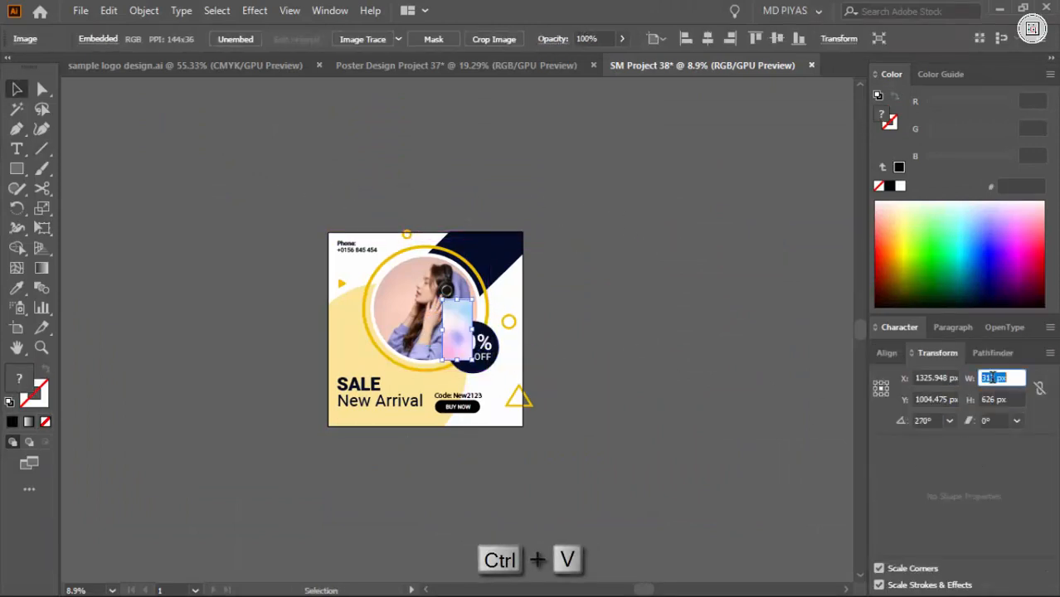
# Resize the background image to 2000 by 2000 px, centre it on the artboard and send it behind all the artwork
pyautogui.write('2000')
pyautogui.press('Tab')
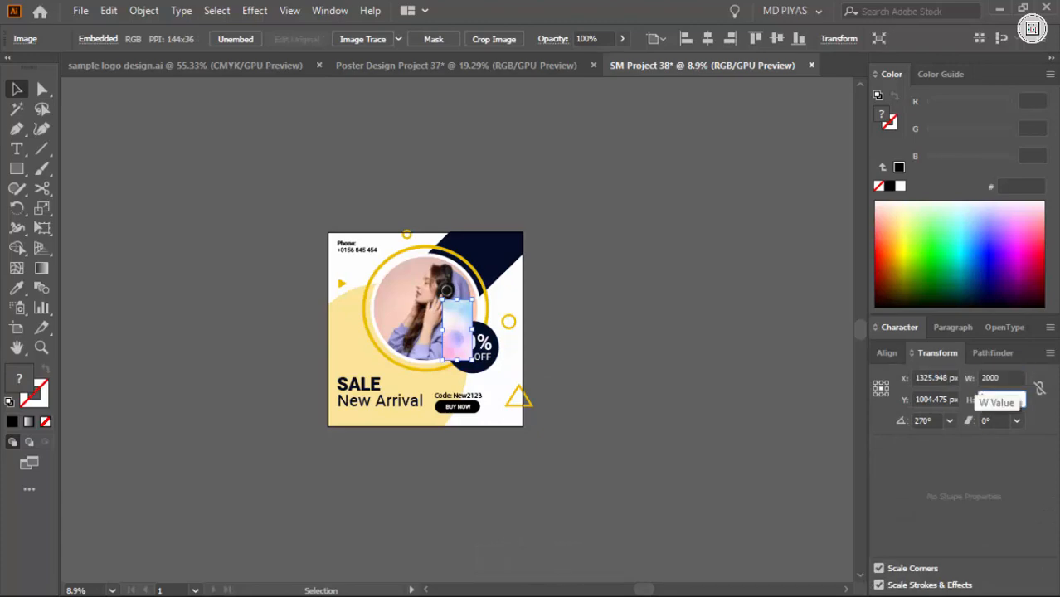
pyautogui.write('2000')
pyautogui.press('Return')
pyautogui.press('F2')
pyautogui.hotkey('ctrl', 'shift', '[')
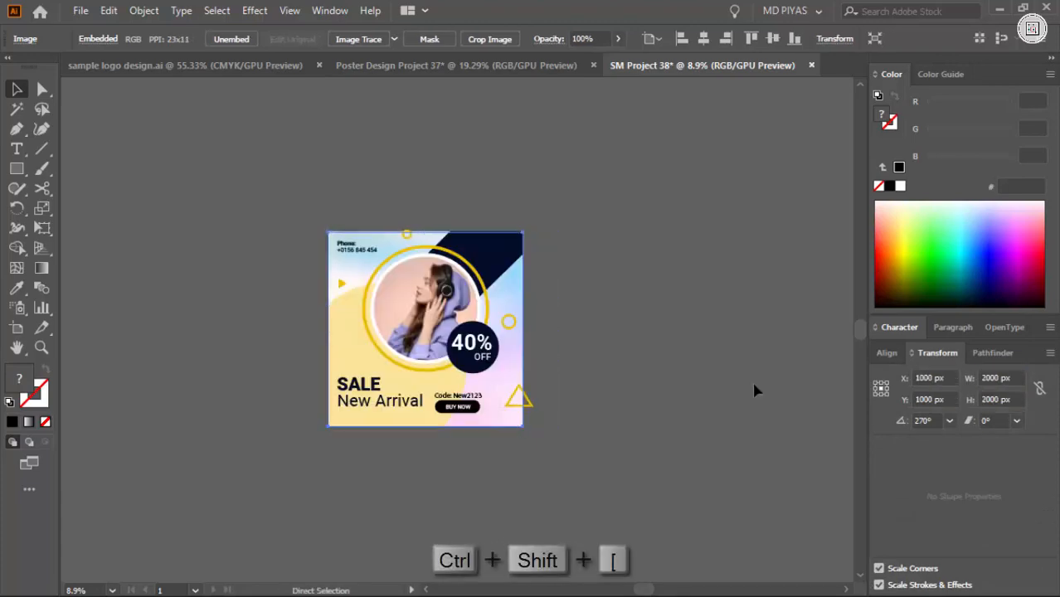
# Lower the abstract background image's opacity to 50%
pyautogui.hotkey('ctrl', 'space')
pyautogui.moveTo(403, 282); pyautogui.dragTo(445, 291)
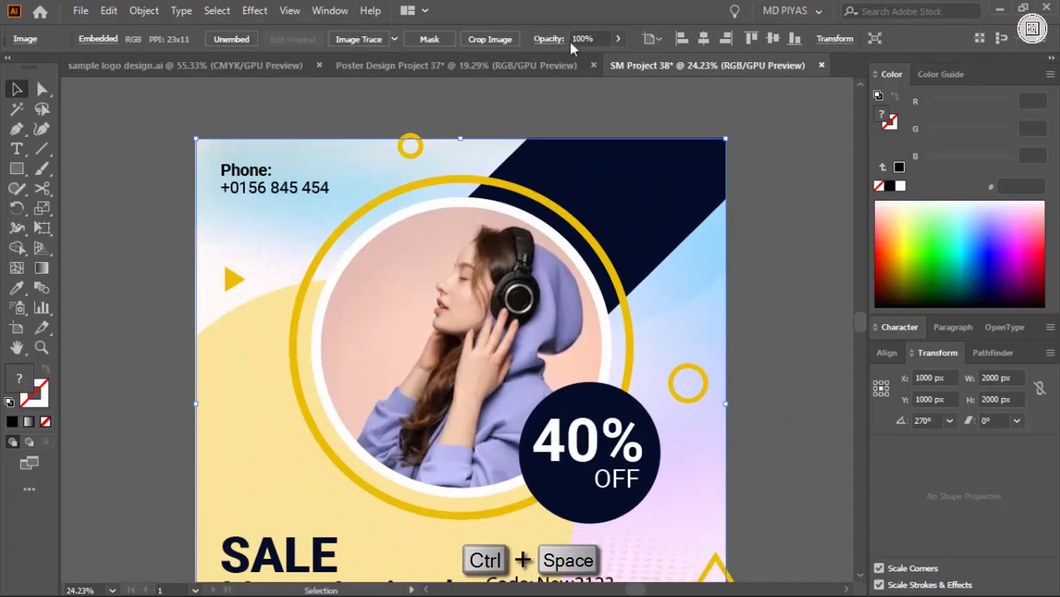
pyautogui.write('50')
pyautogui.press('Return')
pyautogui.click(746, 247)
# Set the abstract background image's opacity to 30%
pyautogui.hotkey('ctrl', 'space')
pyautogui.moveTo(721, 248); pyautogui.dragTo(611, 273)
pyautogui.click(612, 276)
pyautogui.click(585, 38)
pyautogui.write('30')
pyautogui.press('Return')
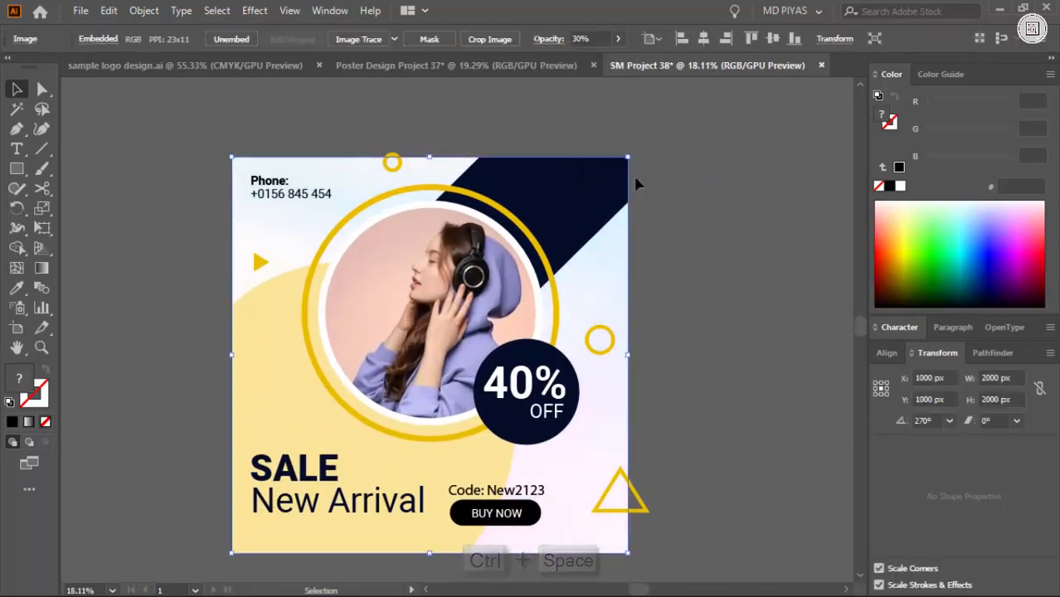
# Create a 2000 by 2000 px rectangle with exact dimensions beside the artboard
pyautogui.click(705, 222)
pyautogui.hotkey('ctrl', 'space')
pyautogui.moveTo(705, 274); pyautogui.dragTo(620, 325)
pyautogui.press('m')
pyautogui.click(625, 312)
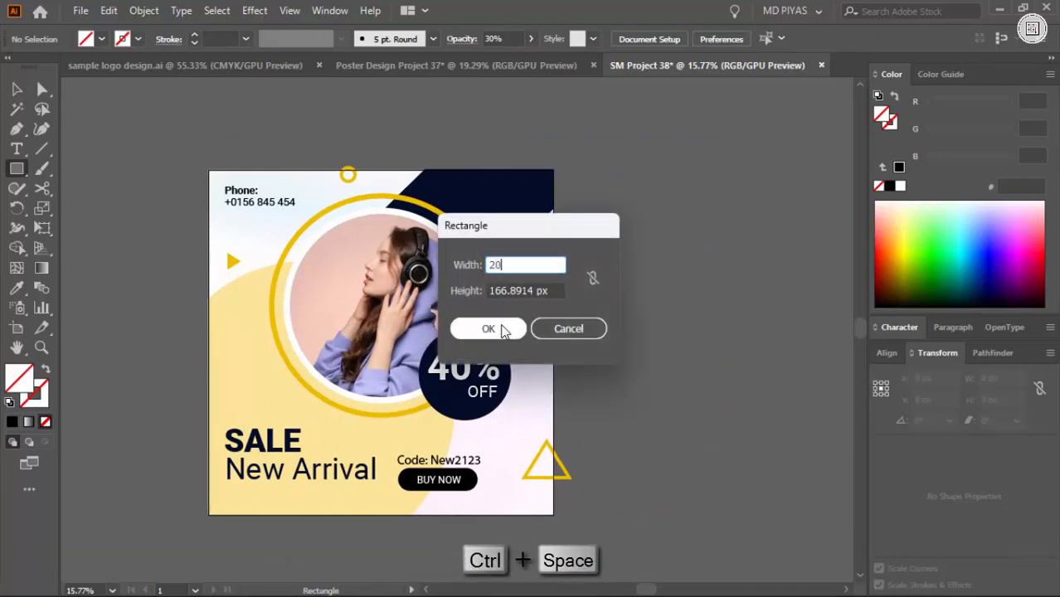
pyautogui.click(502, 328)
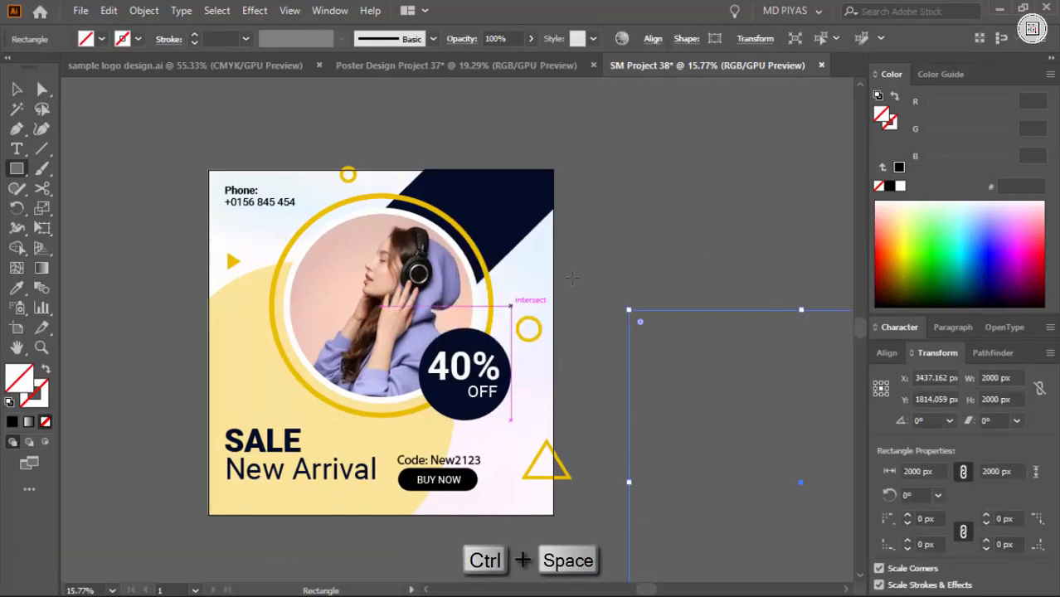
# Fill the new square with white, centre it on the artboard and send it to the very back
pyautogui.press('v')
pyautogui.click(900, 185)
pyautogui.press('F2')
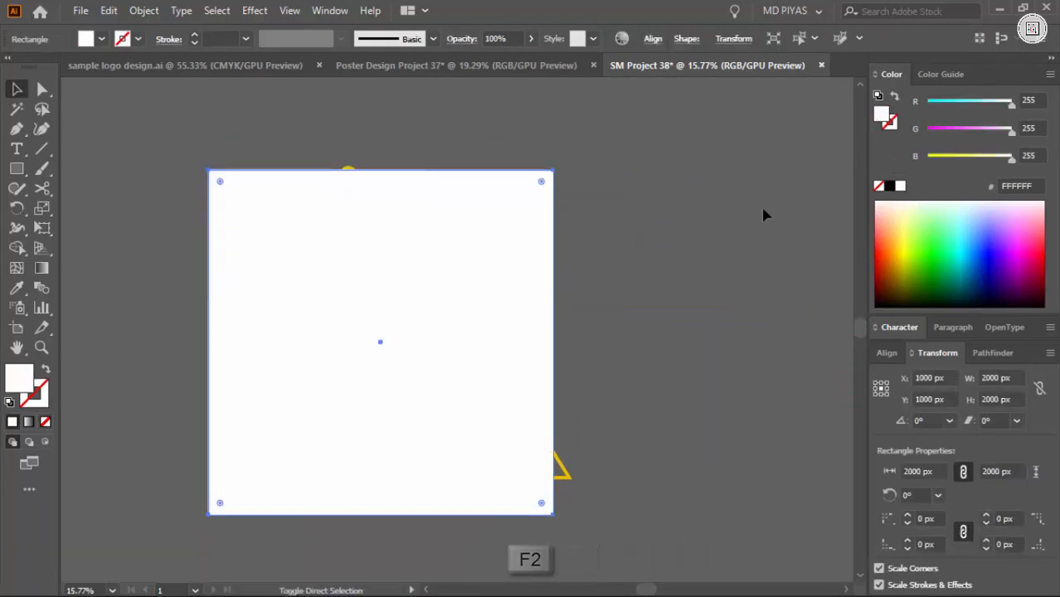
pyautogui.hotkey('ctrl', 'shift', '[')
pyautogui.click(746, 297)
# Select all the artwork of the design and group it
pyautogui.hotkey('ctrl', 'space')
pyautogui.moveTo(693, 329); pyautogui.dragTo(561, 473)
pyautogui.hotkey('ctrl', 'a')
pyautogui.hotkey('ctrl', 'g')
pyautogui.click(653, 485)
# Create another 2000 by 2000 px white rectangle above the grouped design and centre it horizontally and vertically on the artboard
pyautogui.hotkey('ctrl', 'space')
pyautogui.moveTo(482, 352); pyautogui.dragTo(516, 346)
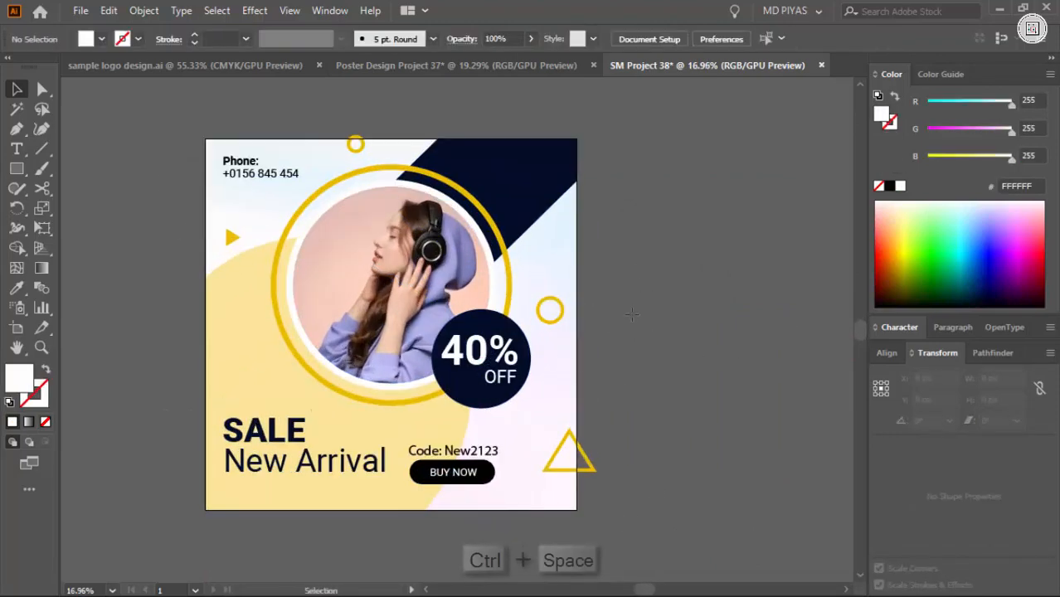
pyautogui.press('m')
pyautogui.click(640, 269)
pyautogui.click(491, 328)
pyautogui.press('v')
pyautogui.click(894, 357)
pyautogui.click(913, 446)
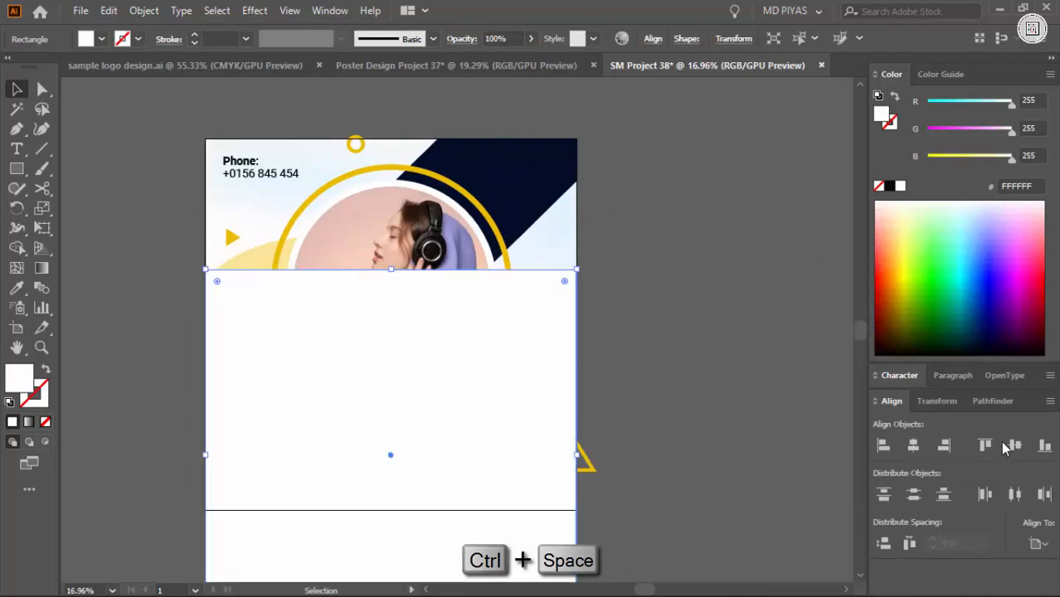
pyautogui.click(1015, 446)
pyautogui.click(664, 340)
# Make a clipping mask from the top square and the grouped design to trim everything outside the artboard
pyautogui.hotkey('ctrl', 'a')
pyautogui.rightClick(456, 309)
pyautogui.click(531, 458)
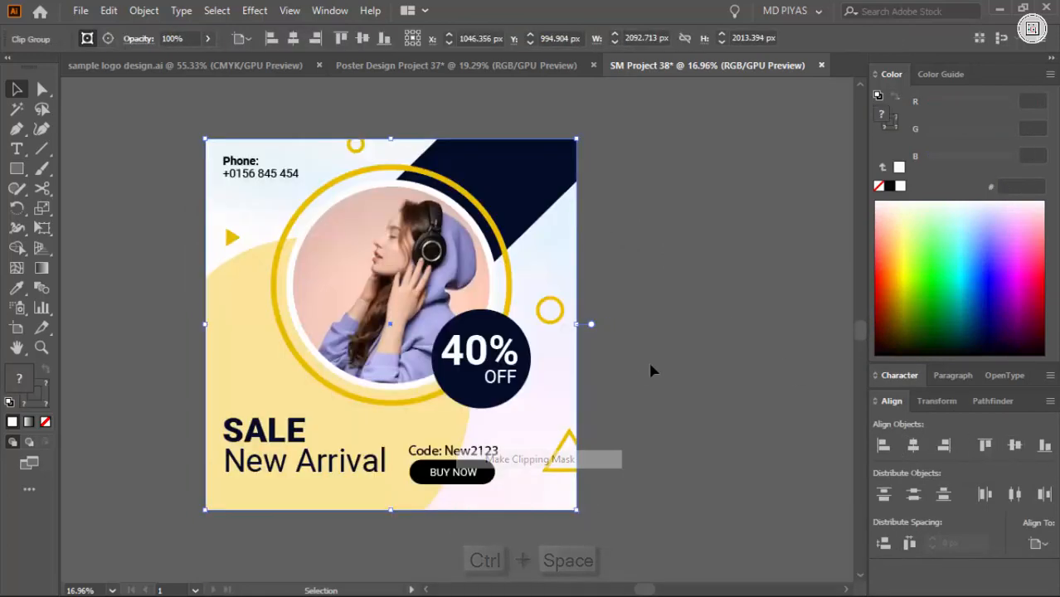
pyautogui.click(653, 369)
# Examine the clipped design in full-screen mode, then return to the normal screen mode
pyautogui.hotkey('ctrl', 'space')
pyautogui.moveTo(626, 337)
pyautogui.mouseDown()
pyautogui.moveTo(581, 349)
pyautogui.moveTo(622, 342)
pyautogui.mouseUp()
pyautogui.press('f')
pyautogui.press('f')
pyautogui.press('space')
pyautogui.hotkey('ctrl', 'space')
pyautogui.moveTo(324, 266); pyautogui.dragTo(449, 310)
pyautogui.moveTo(448, 309); pyautogui.dragTo(537, 293)
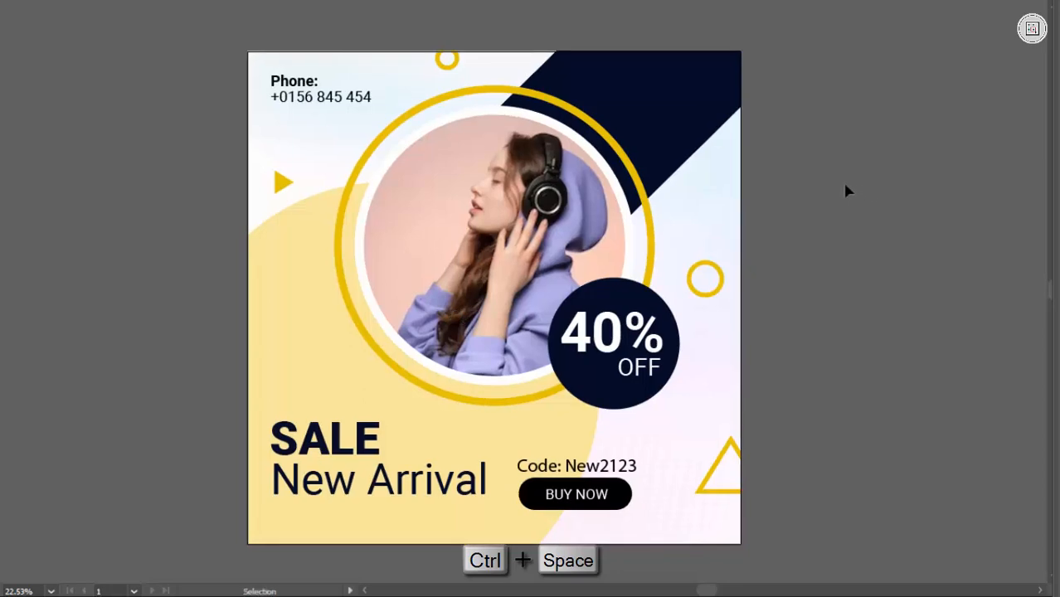
pyautogui.press('f')
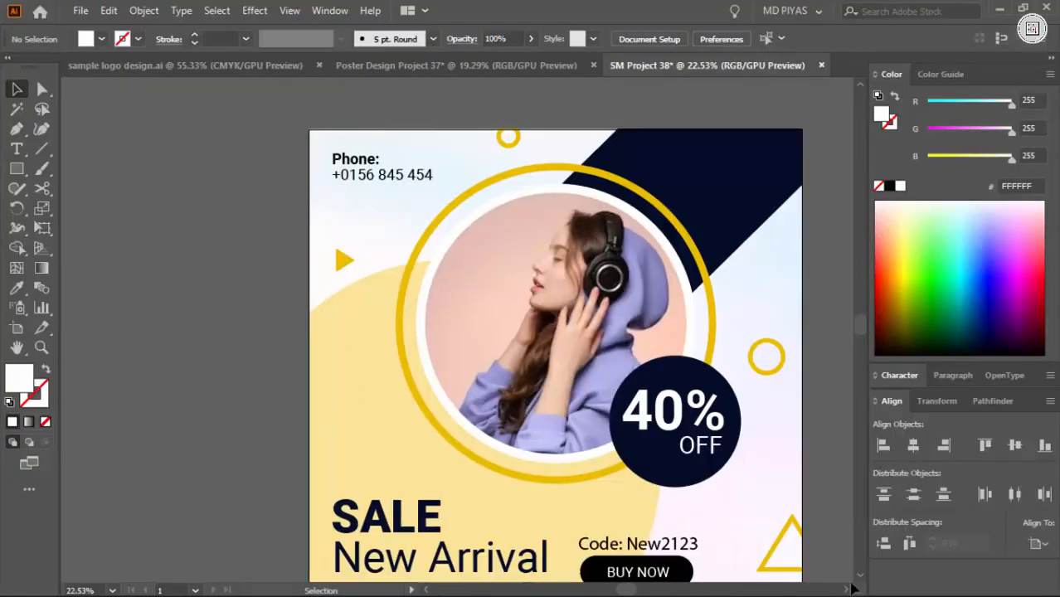